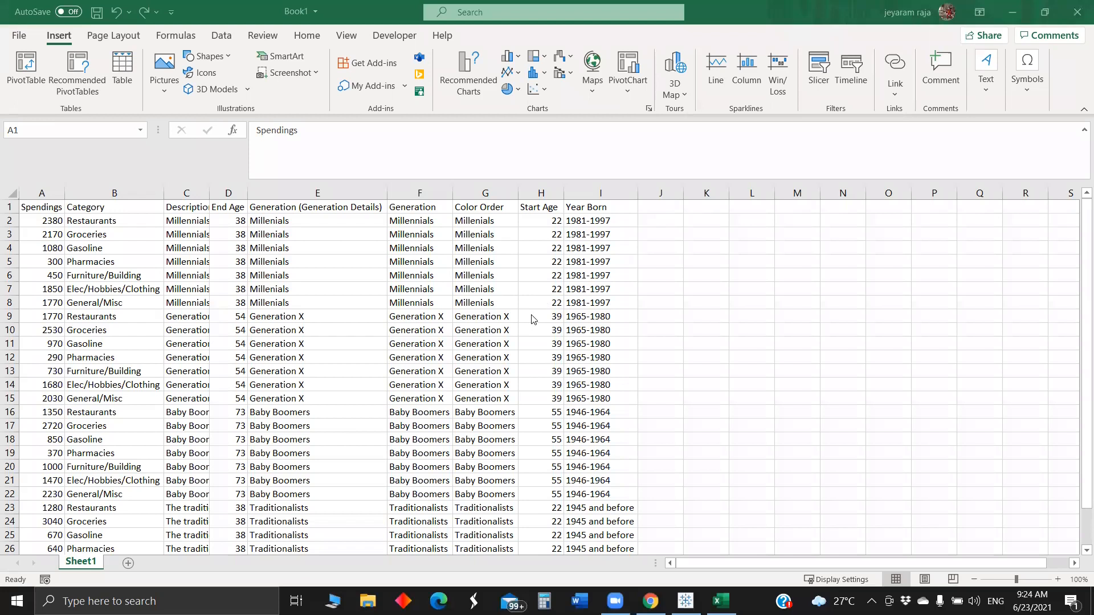
# Examine the Spendings, Category, Description and Generation (Generation Details) columns of the dataset in Sheet1
pyautogui.click(402, 324)
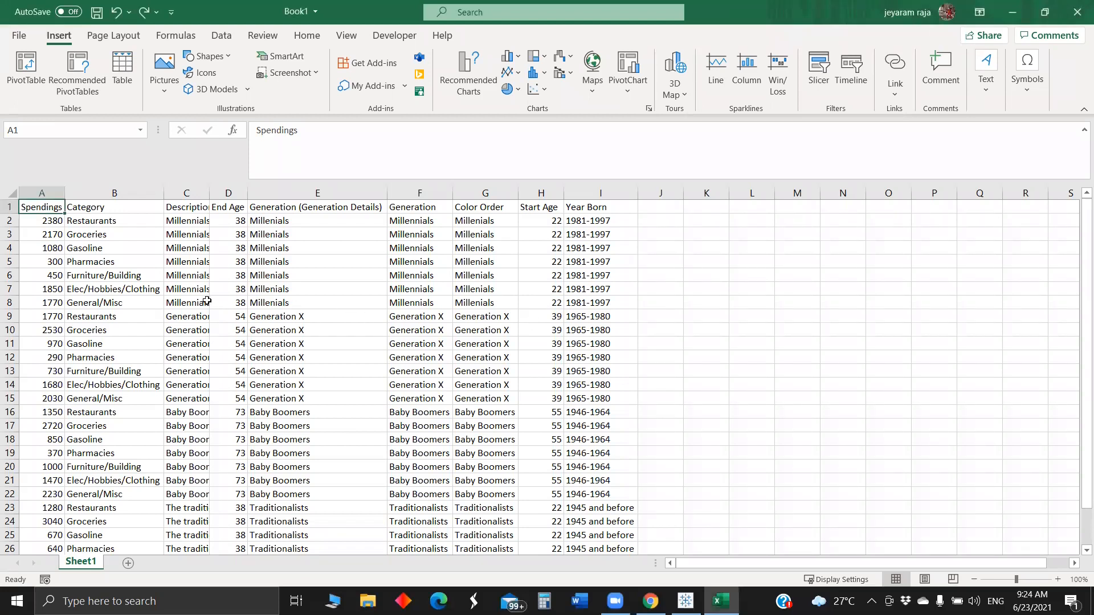
pyautogui.click(93, 188)
pyautogui.click(43, 192)
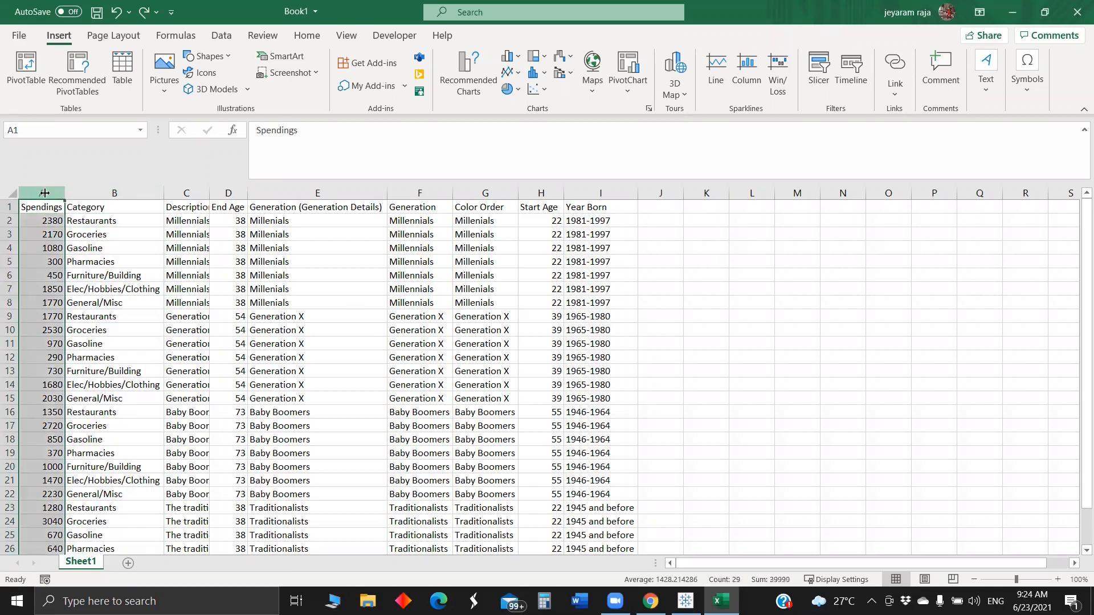
pyautogui.click(189, 192)
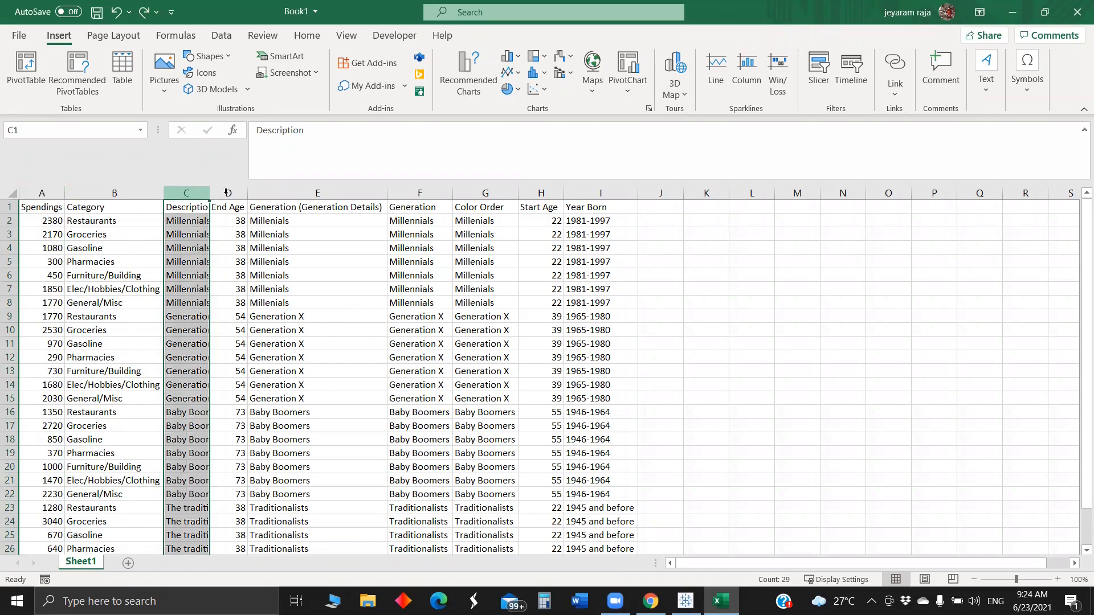
pyautogui.click(287, 193)
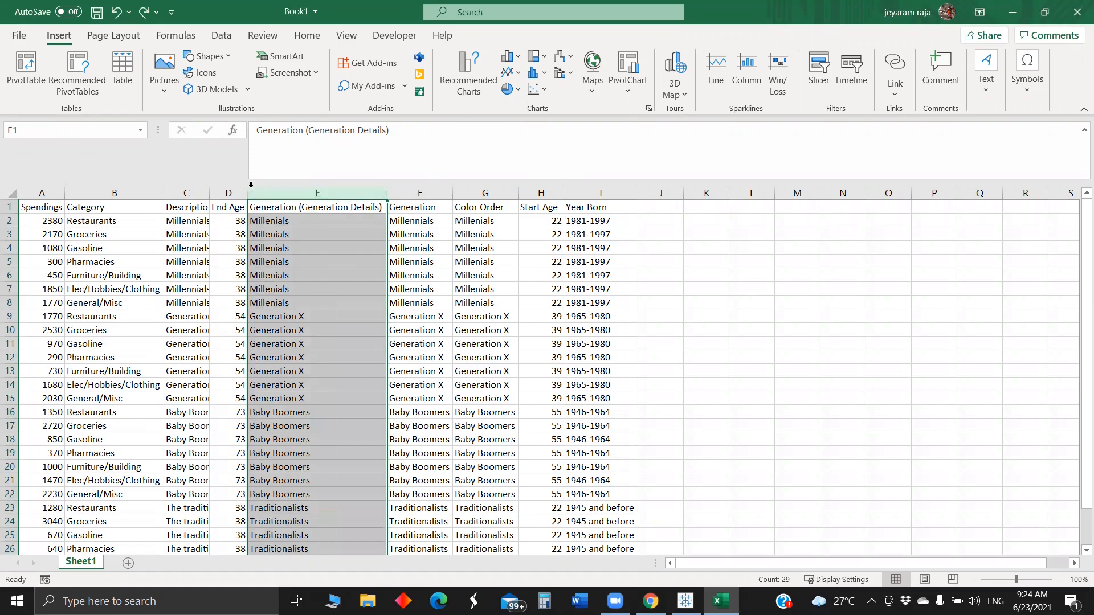
pyautogui.keyDown('ctrl'); pyautogui.click(106, 193); pyautogui.keyUp('ctrl')
pyautogui.keyDown('ctrl'); pyautogui.click(42, 194); pyautogui.keyUp('ctrl')
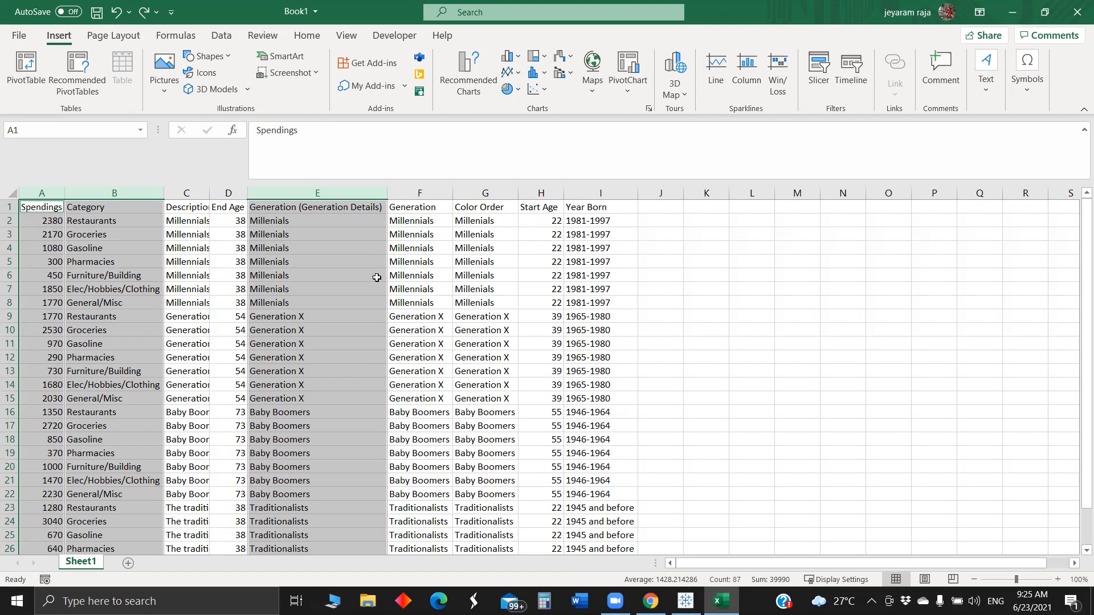
pyautogui.click(358, 276)
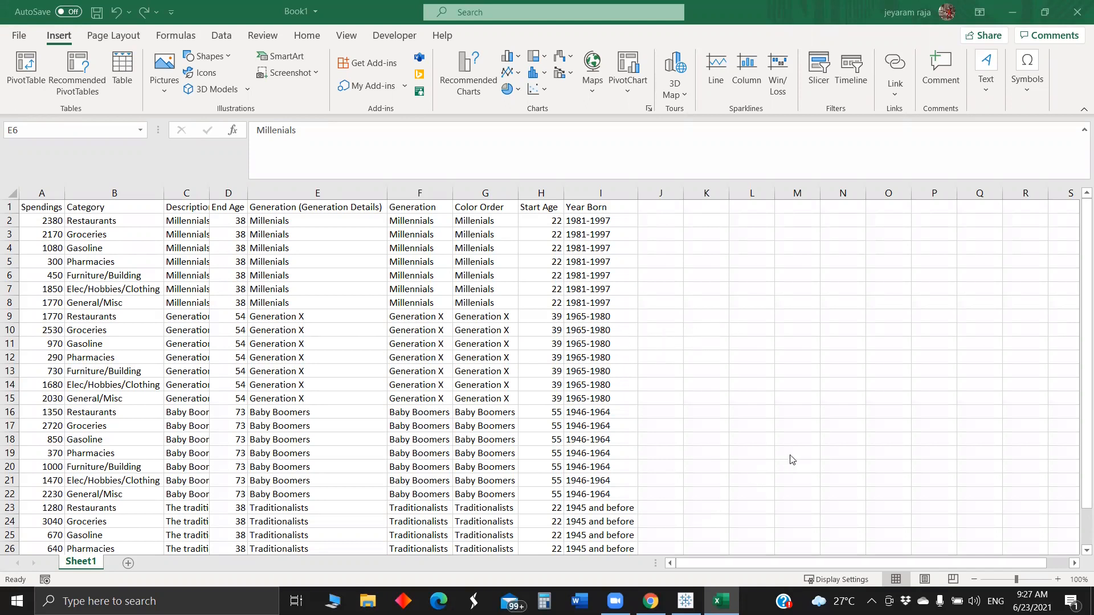
pyautogui.click(748, 395)
pyautogui.write('1.')
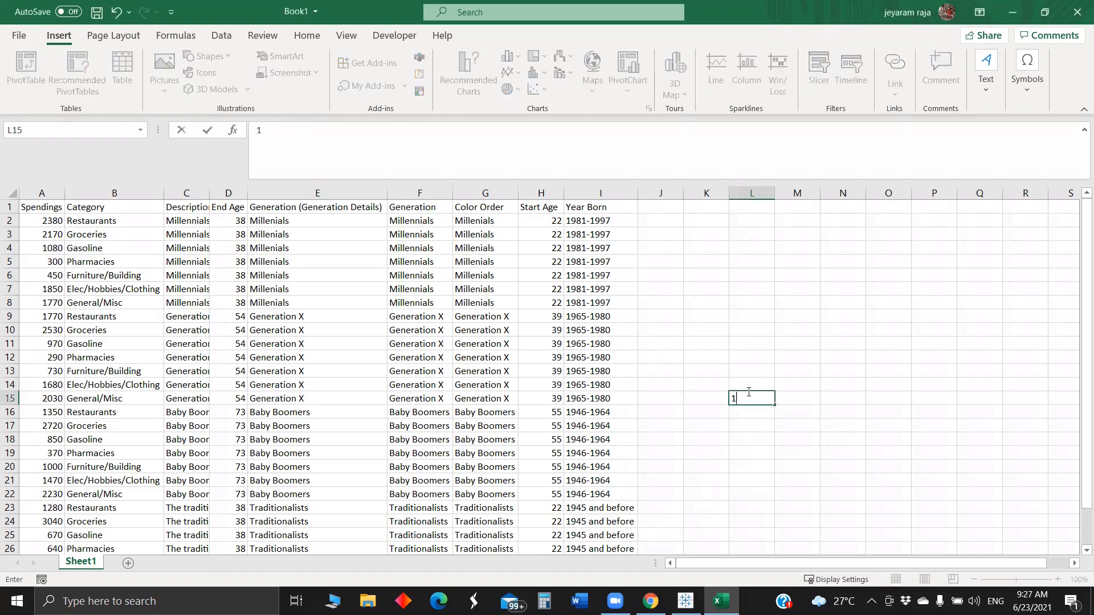
pyautogui.press('BackSpace')
pyautogui.press('BackSpace')
pyautogui.click(747, 460)
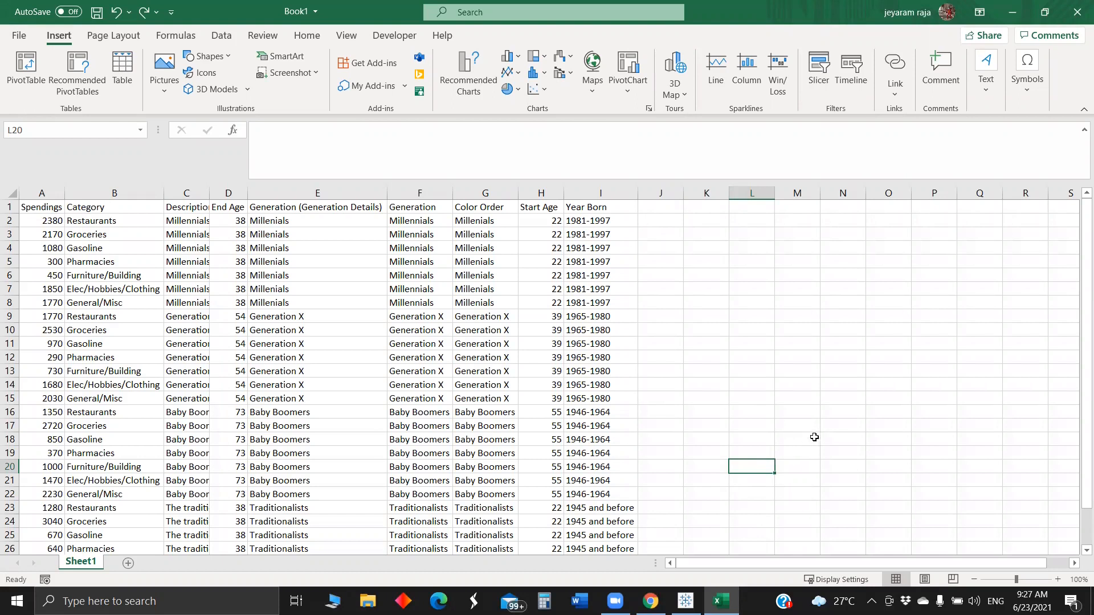
# Switch to Tableau and connect to the Microsoft Excel file Book1 in the desktop folder KKSS 23_6
pyautogui.click(171, 601)
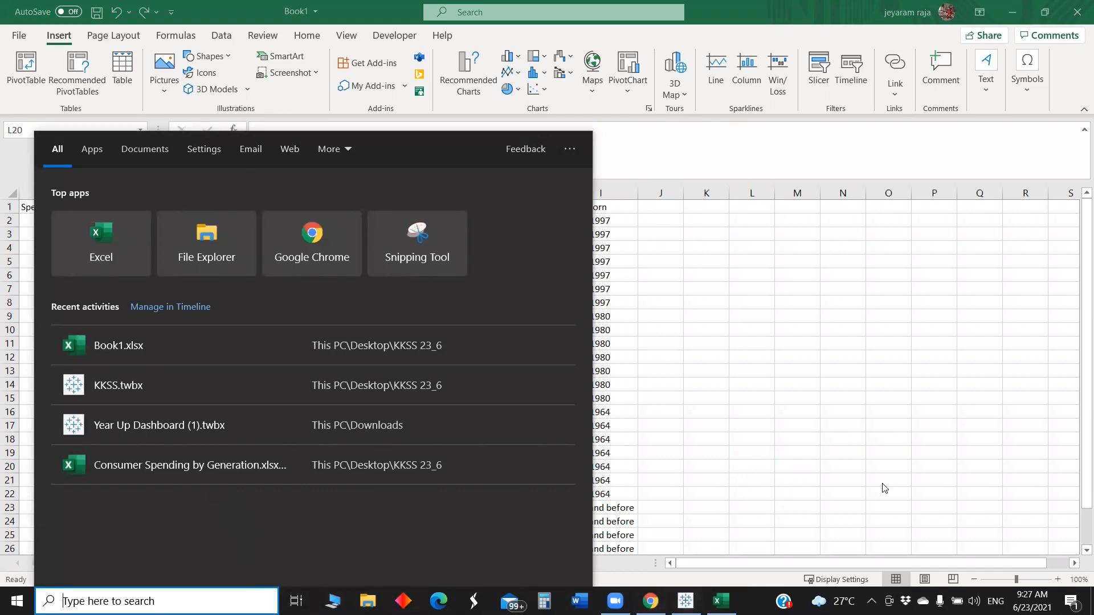
pyautogui.click(685, 601)
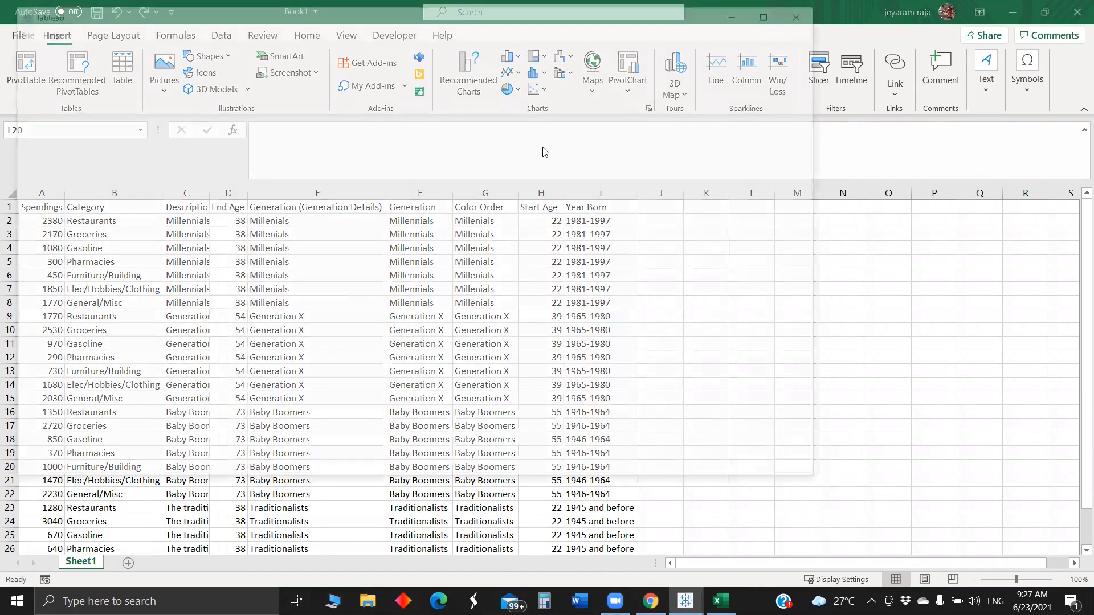
pyautogui.click(572, 122)
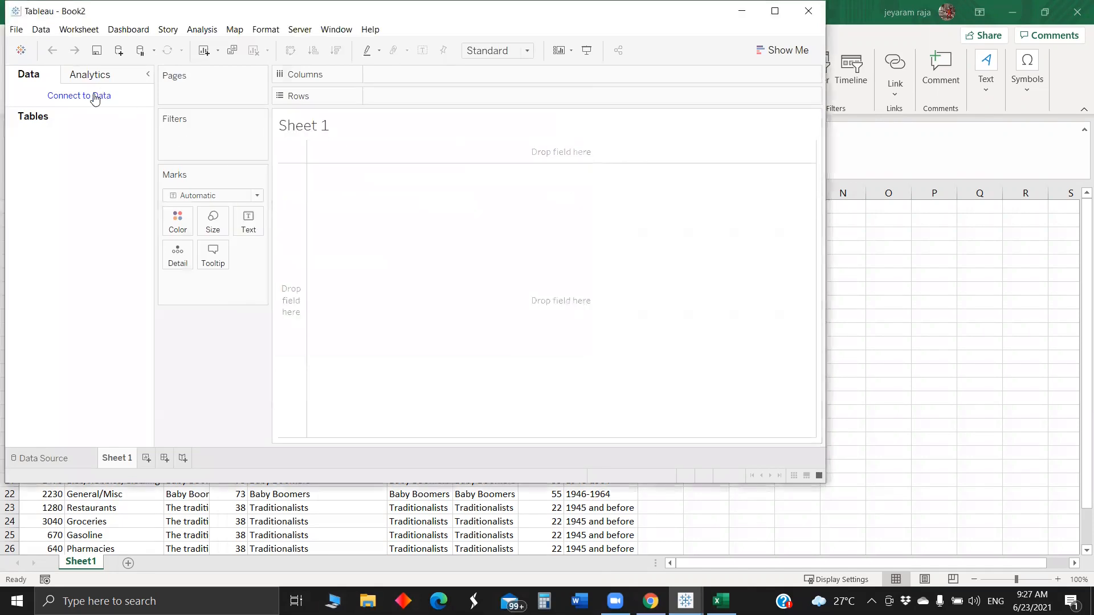
pyautogui.click(100, 95)
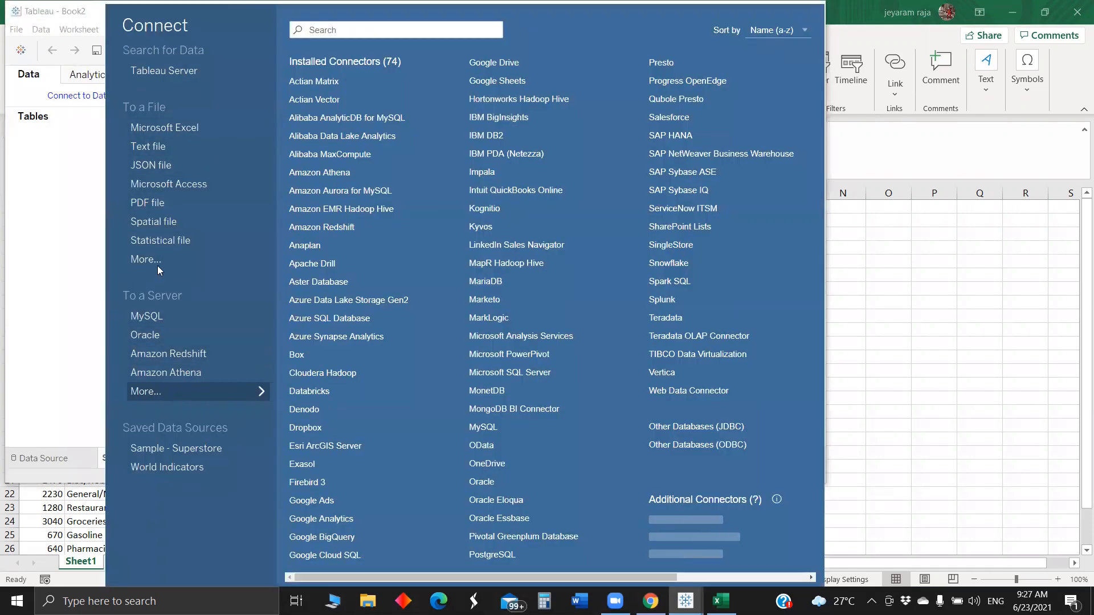
pyautogui.click(191, 129)
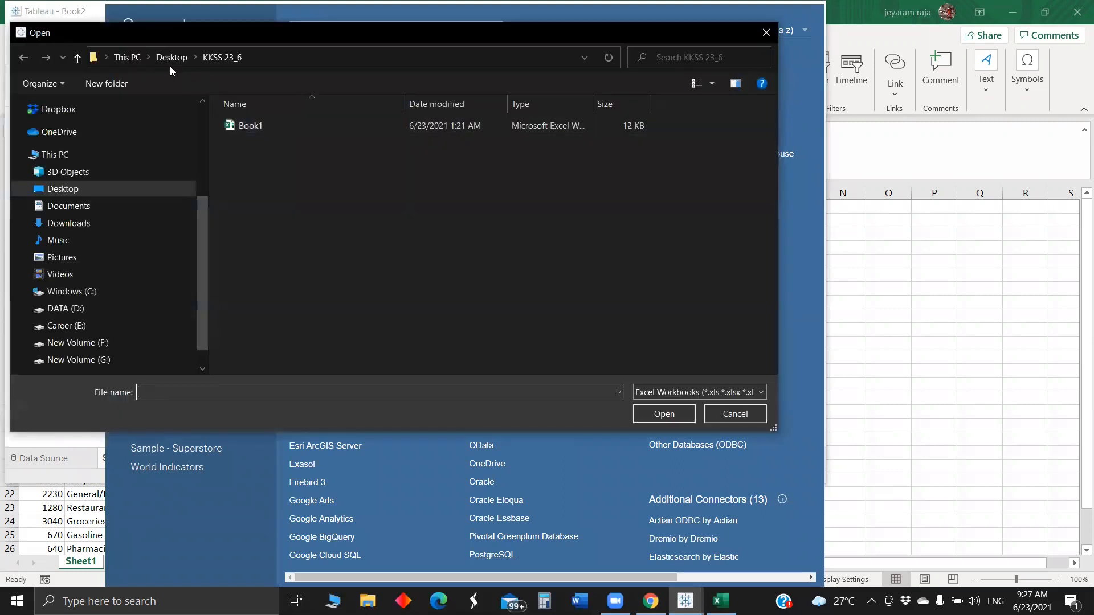
pyautogui.click(259, 125)
pyautogui.click(661, 412)
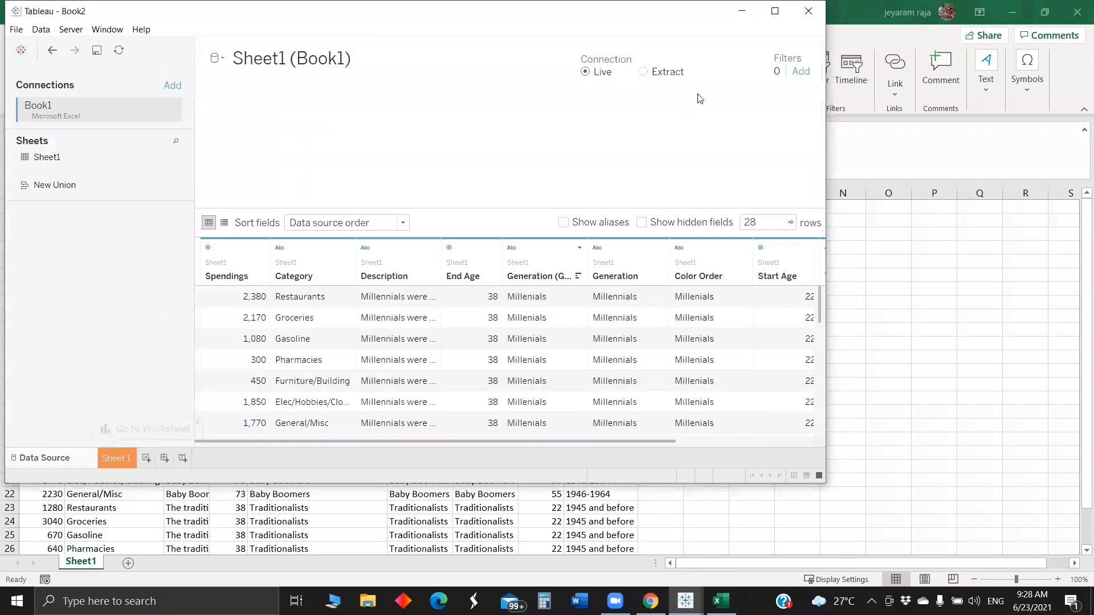
# Maximize the Tableau window and place the Generation field on the Rows shelf of worksheet Sheet 1
pyautogui.click(784, 18)
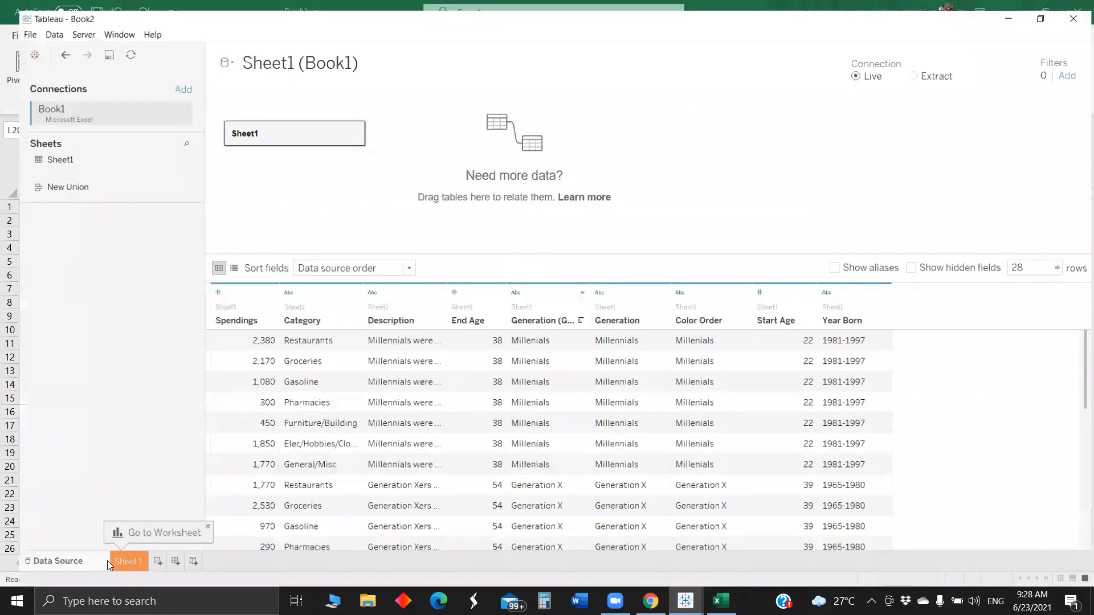
pyautogui.click(110, 561)
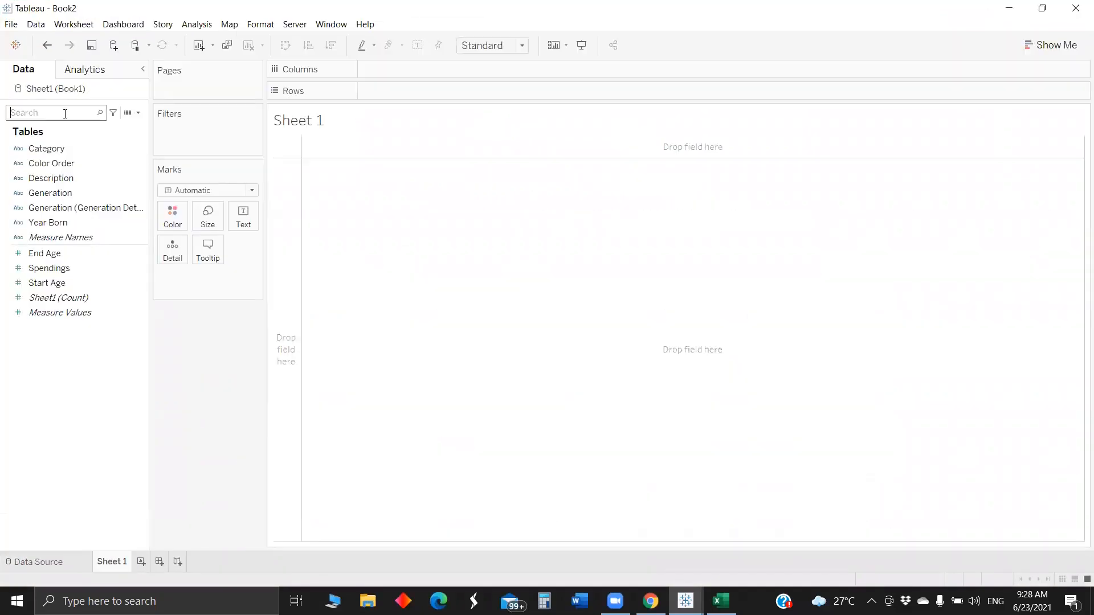
pyautogui.write('to')
pyautogui.press('BackSpace')
pyautogui.press('BackSpace')
pyautogui.write('s')
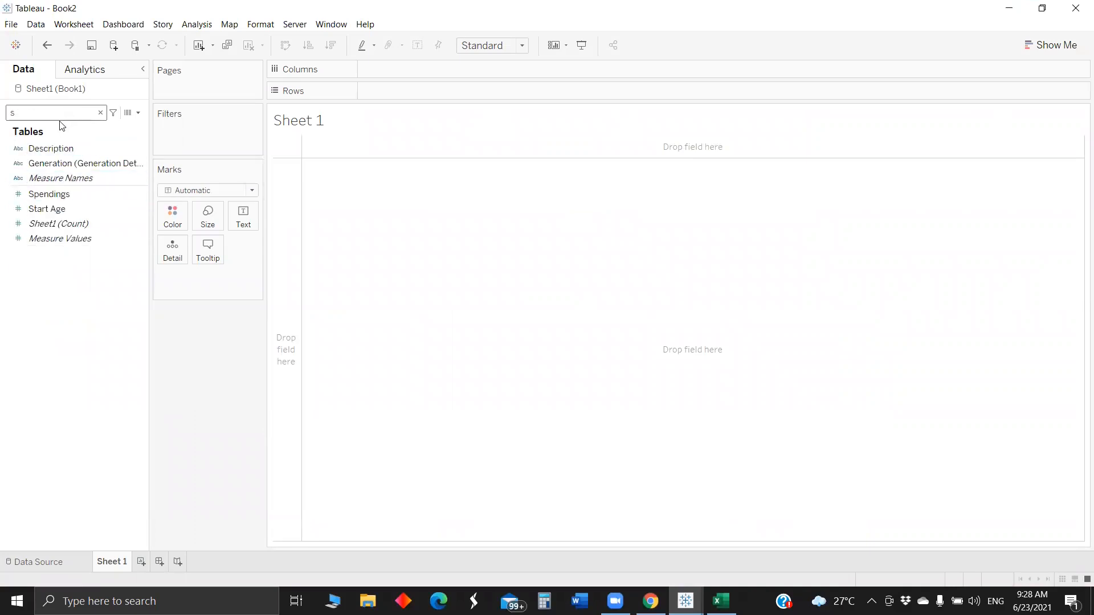
pyautogui.press('BackSpace')
pyautogui.write('gen')
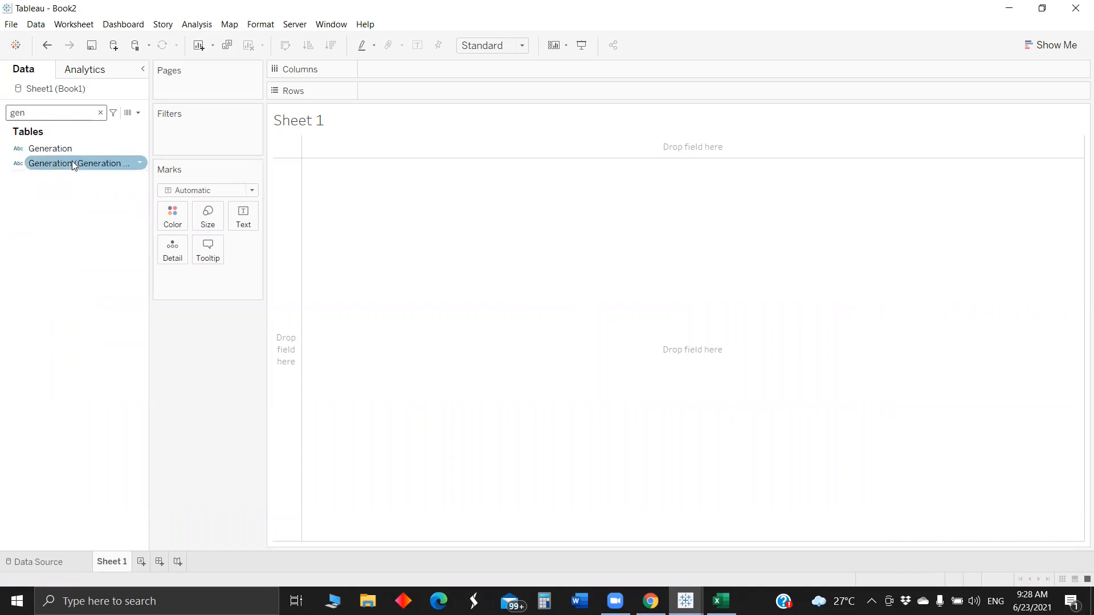
pyautogui.moveTo(80, 148); pyautogui.dragTo(455, 88)
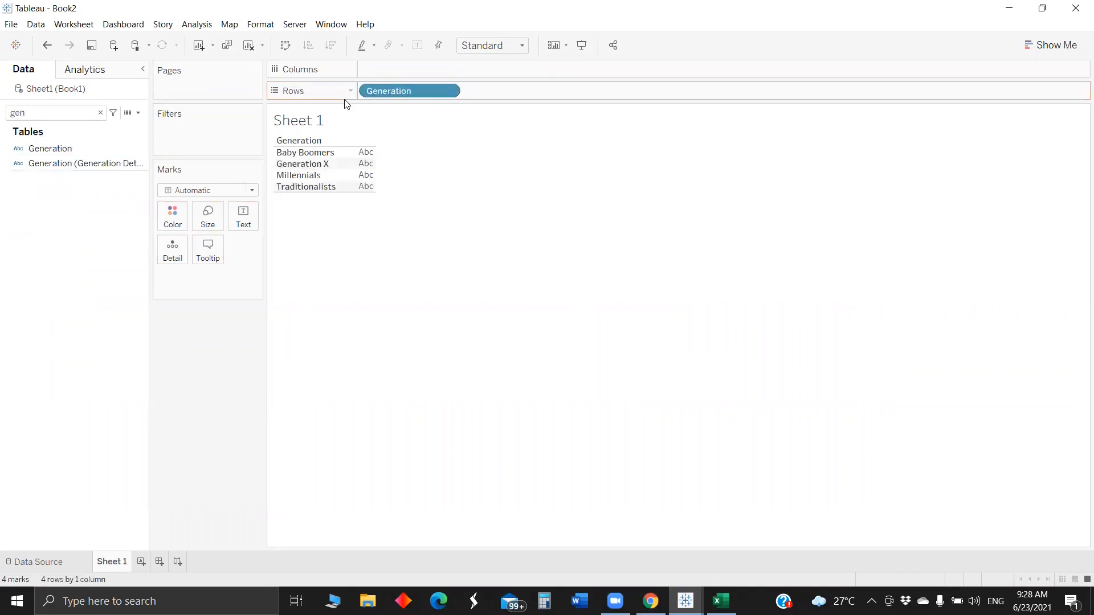
# Find the Spendings field and place it on the Columns shelf to chart summed spending per generation
pyautogui.doubleClick(35, 113)
pyautogui.press('BackSpace')
pyautogui.write('tot')
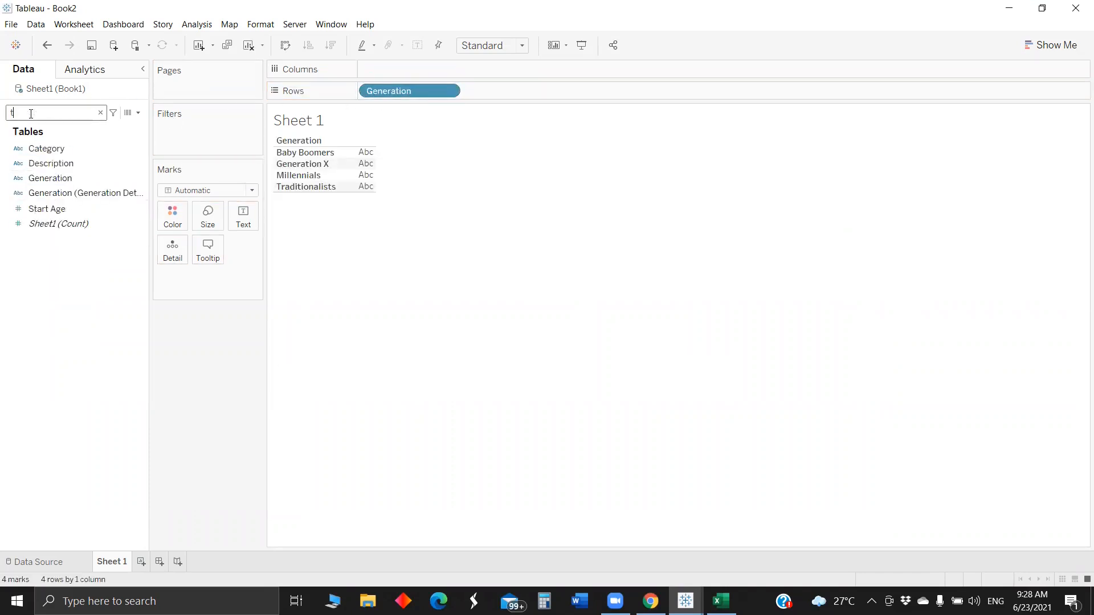
pyautogui.press('BackSpace')
pyautogui.press('BackSpace')
pyautogui.write('sp')
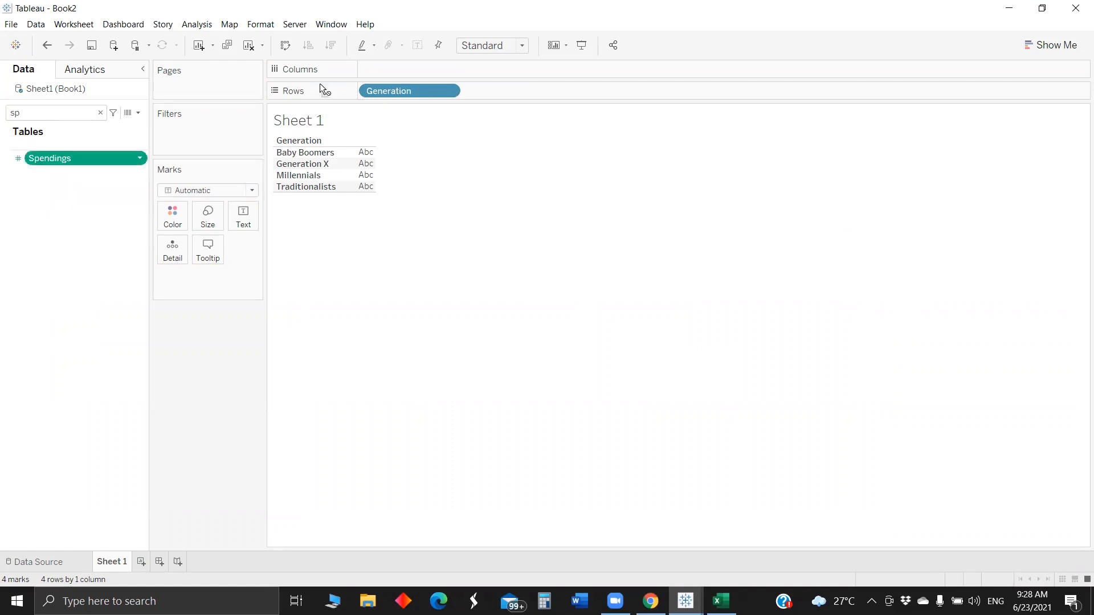
pyautogui.moveTo(94, 172); pyautogui.dragTo(431, 70)
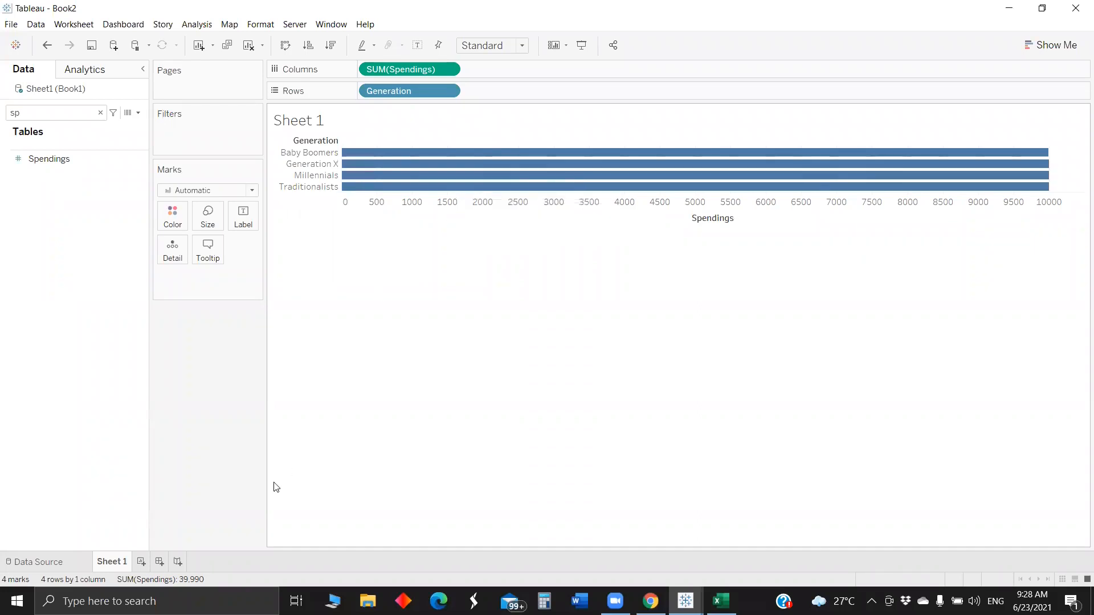
# Add a new worksheet and place the Category field on its Rows shelf
pyautogui.click(141, 561)
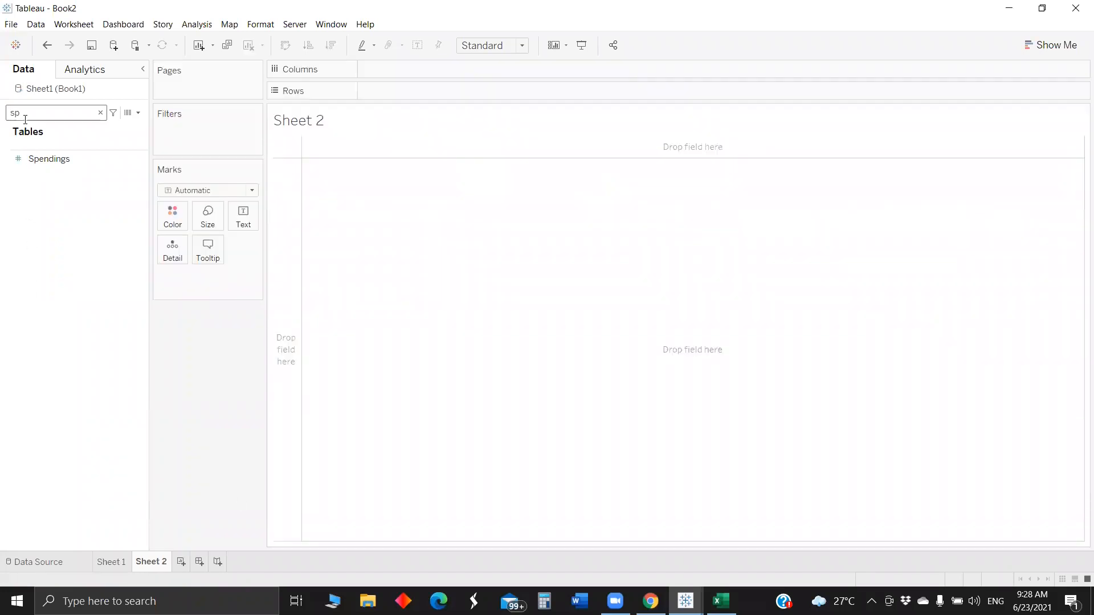
pyautogui.press('BackSpace')
pyautogui.press('BackSpace')
pyautogui.write('cay')
pyautogui.press('BackSpace')
pyautogui.moveTo(46, 148); pyautogui.dragTo(463, 92)
# Place Spendings on the Columns shelf of Sheet 2 to chart summed spending per category
pyautogui.press('BackSpace')
pyautogui.press('BackSpace')
pyautogui.write('sp')
pyautogui.moveTo(49, 159)
pyautogui.mouseDown()
pyautogui.moveTo(231, 178)
pyautogui.moveTo(557, 92)
pyautogui.moveTo(481, 49)
pyautogui.moveTo(476, 66)
pyautogui.mouseUp()
# Add Generation ahead of Category on Sheet 2's Rows shelf and sort the categories by Spendings in descending order
pyautogui.click(46, 114)
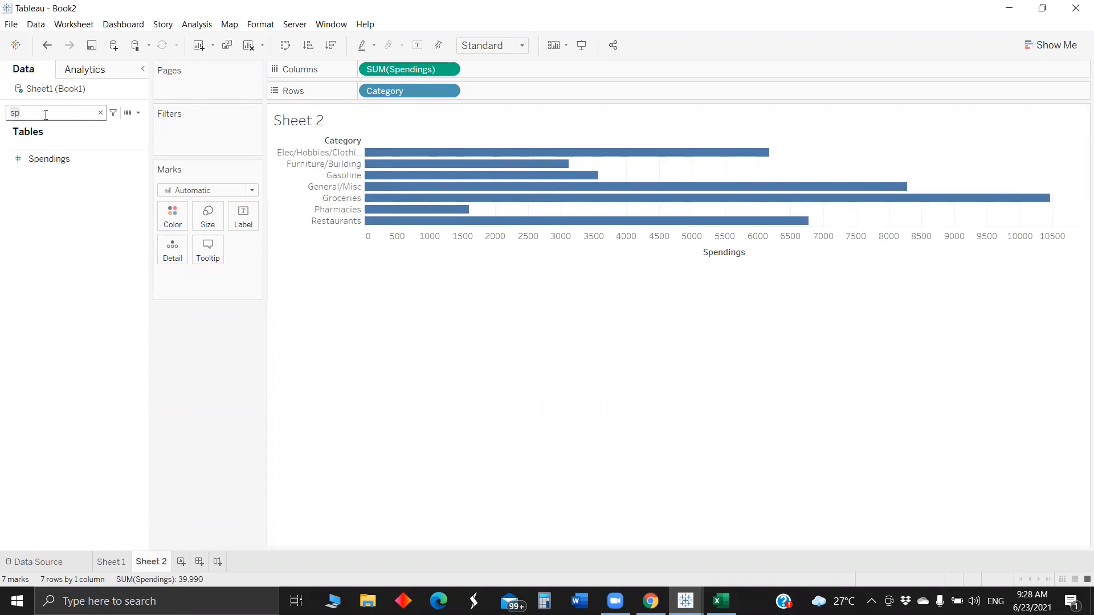
pyautogui.write('gen')
pyautogui.moveTo(57, 148); pyautogui.dragTo(370, 94)
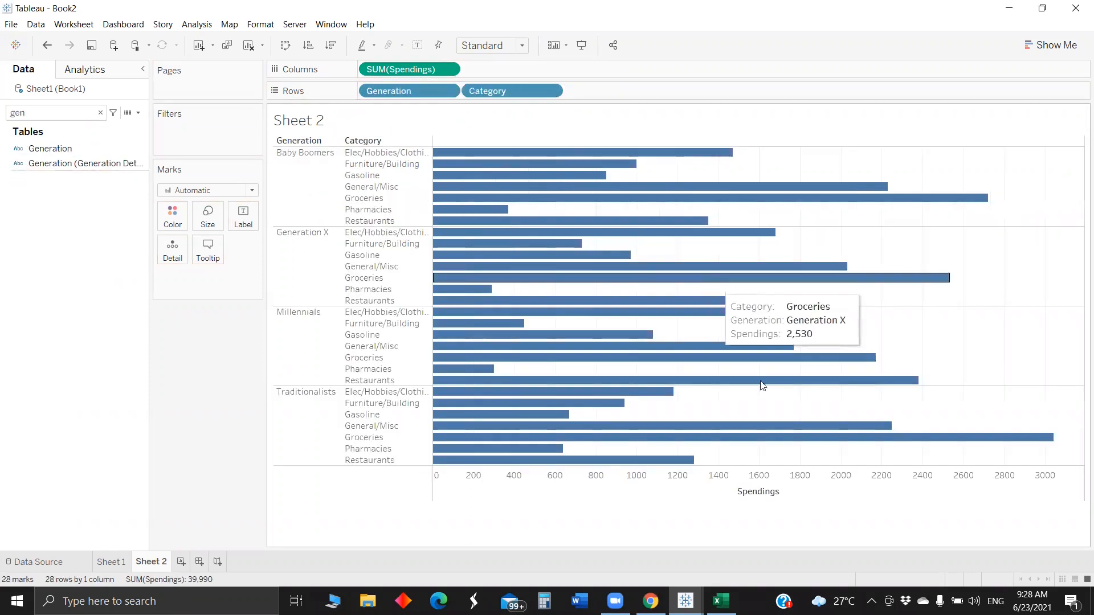
pyautogui.click(785, 493)
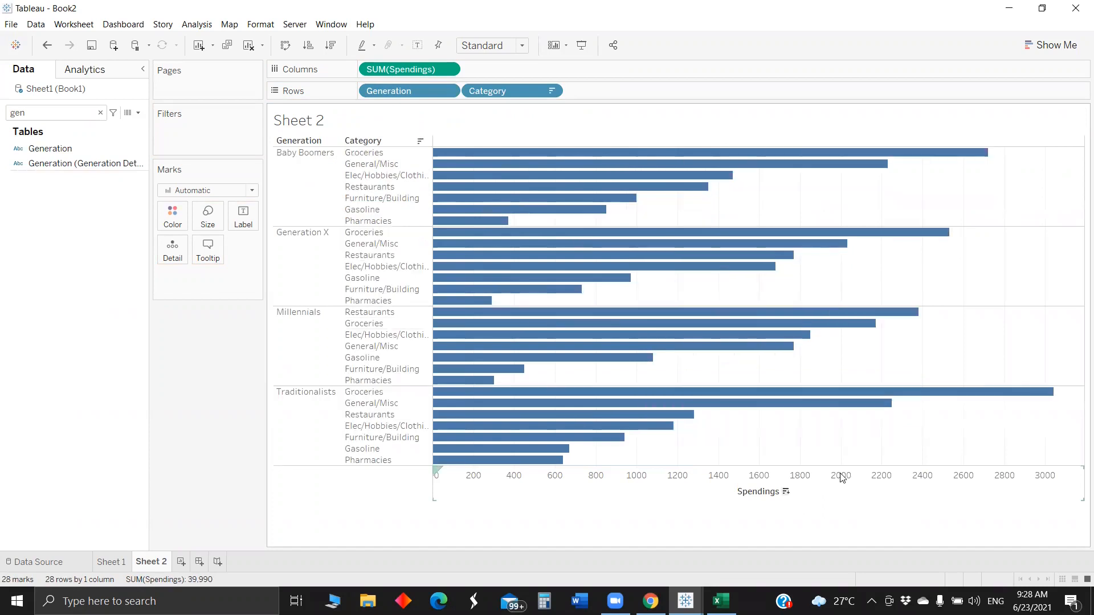
# Replace Sheet 1's default tooltip text with an embedded view of Sheet 2 and preview it on the Baby Boomers bar
pyautogui.click(114, 561)
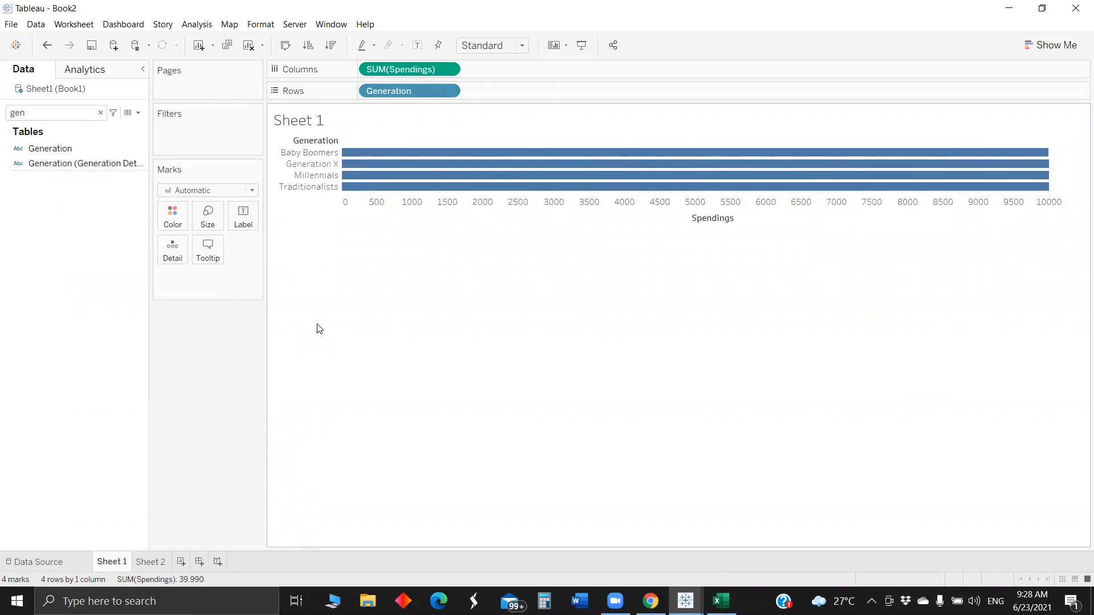
pyautogui.click(208, 251)
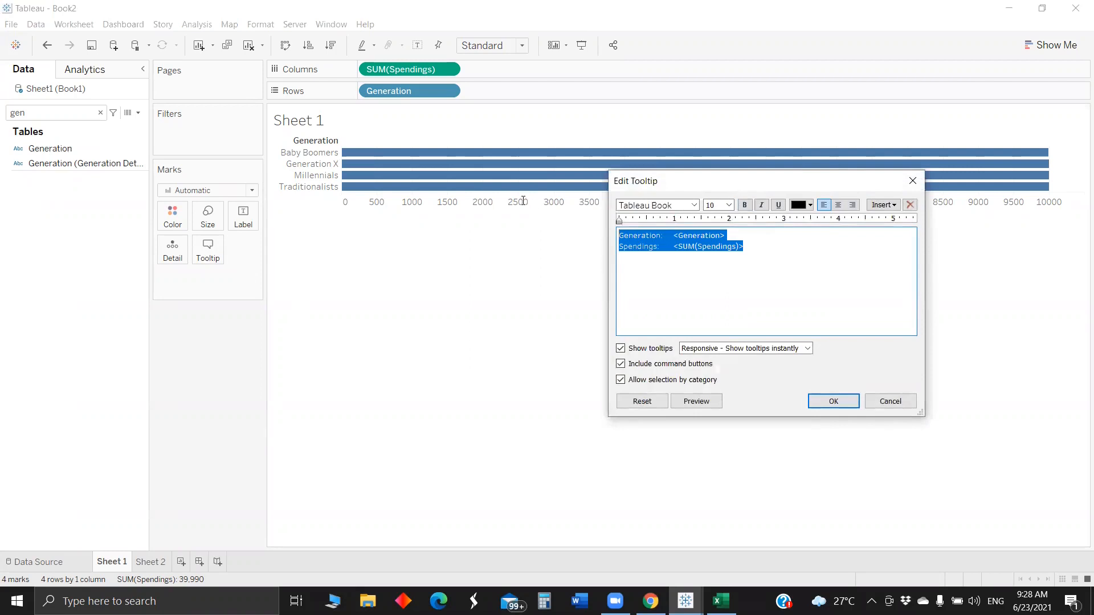
pyautogui.click(886, 205)
pyautogui.moveTo(947, 222)
pyautogui.click(1002, 221)
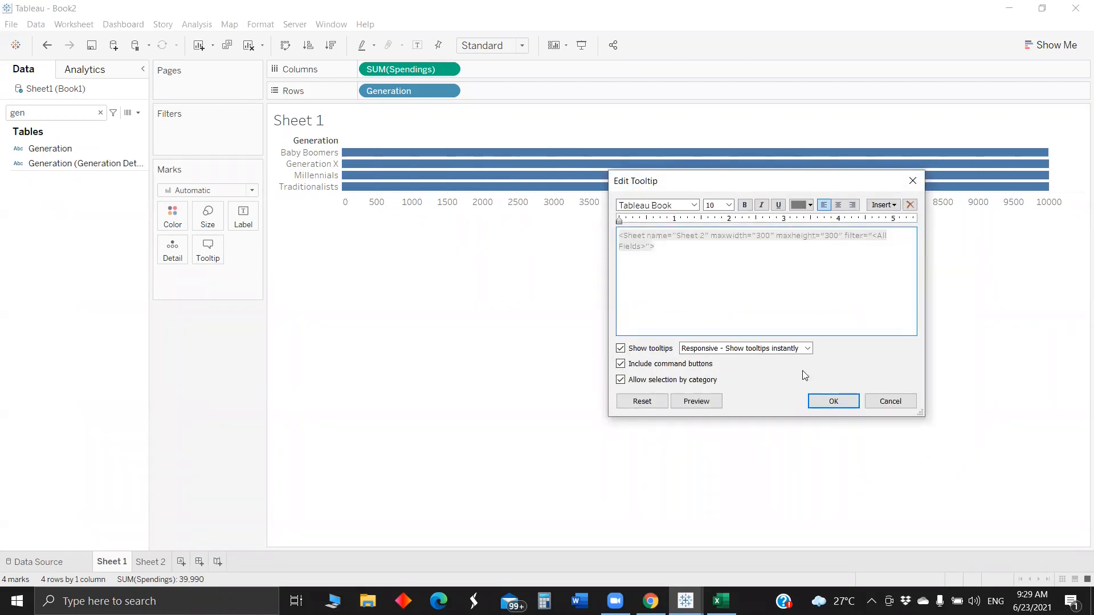
pyautogui.click(833, 401)
pyautogui.moveTo(464, 148)
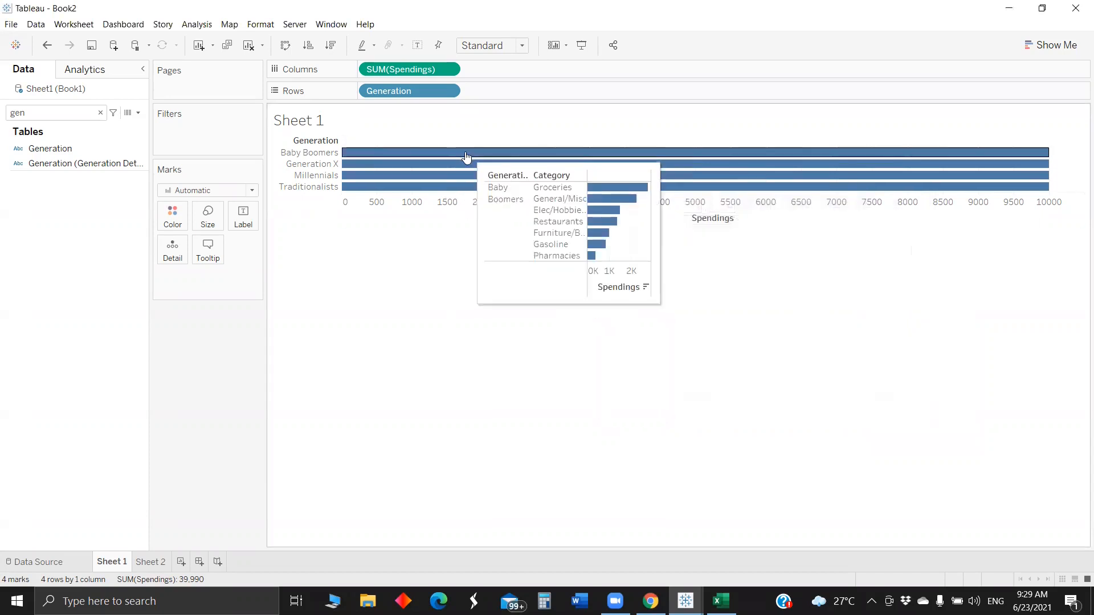
pyautogui.click(215, 249)
pyautogui.click(912, 180)
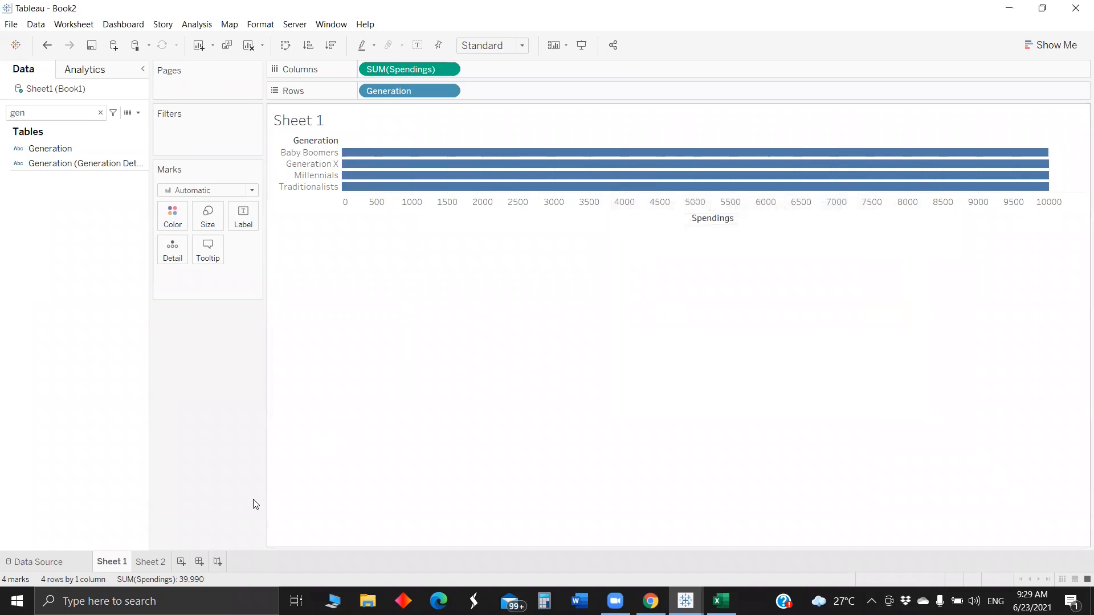
# On Sheet 2, hide the Generation row header and label the bars with the sum of Spendings
pyautogui.click(151, 562)
pyautogui.rightClick(289, 333)
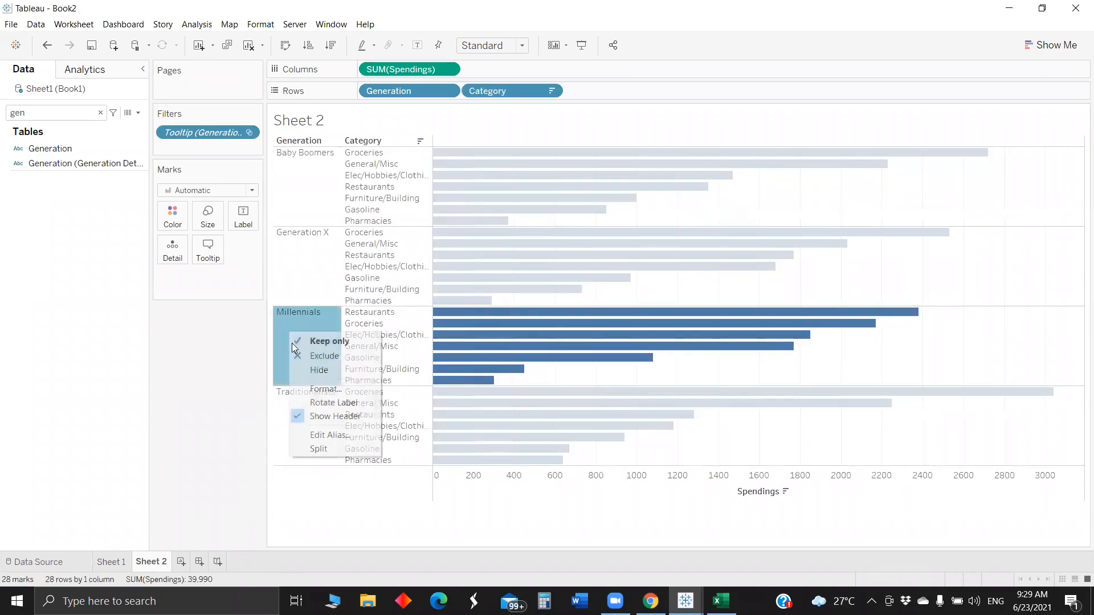
pyautogui.click(327, 417)
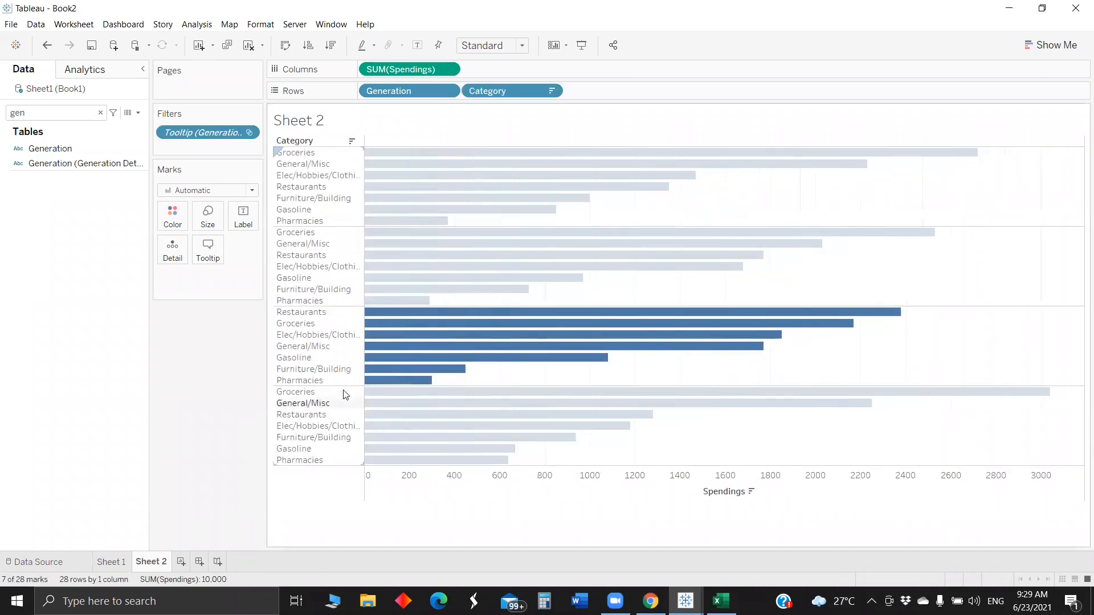
pyautogui.moveTo(407, 69); pyautogui.dragTo(245, 222)
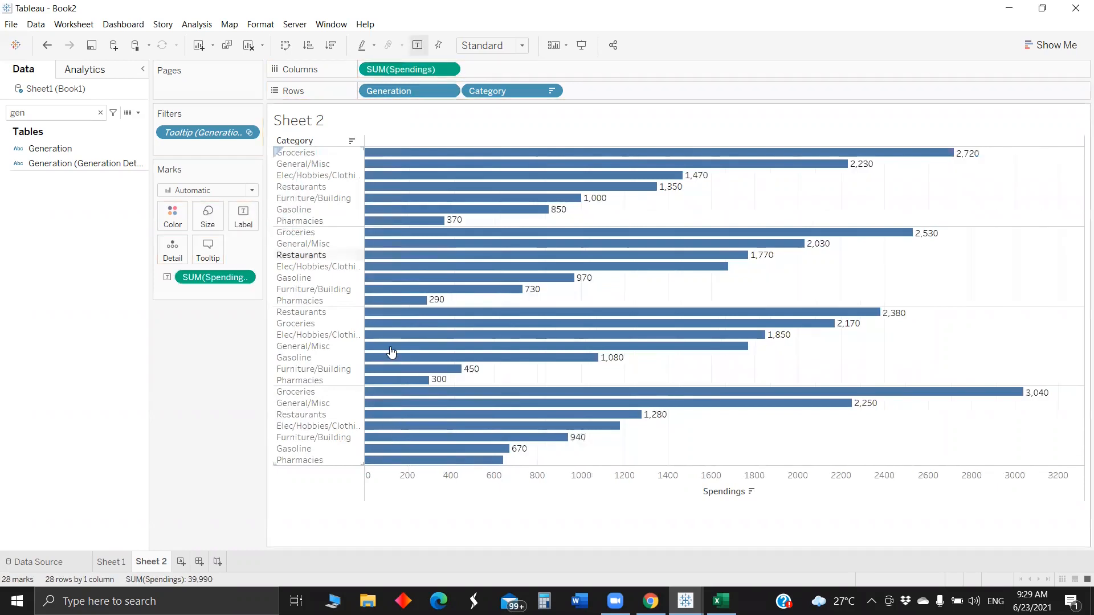
# Hide the Spendings axis header on Sheet 2 and widen the Category column to fit the full category names
pyautogui.rightClick(620, 479)
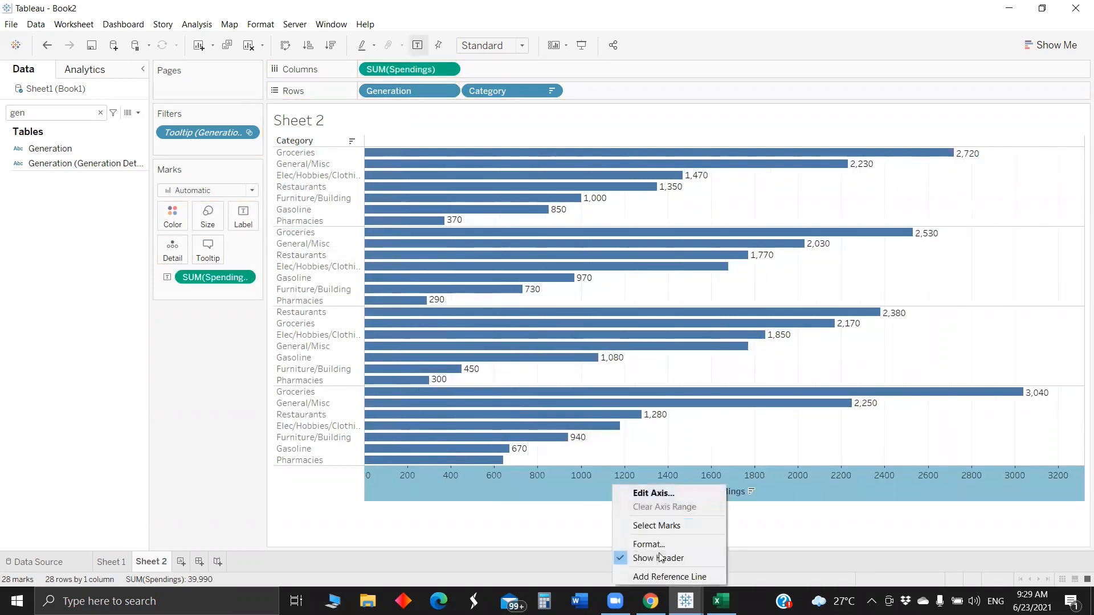
pyautogui.click(643, 544)
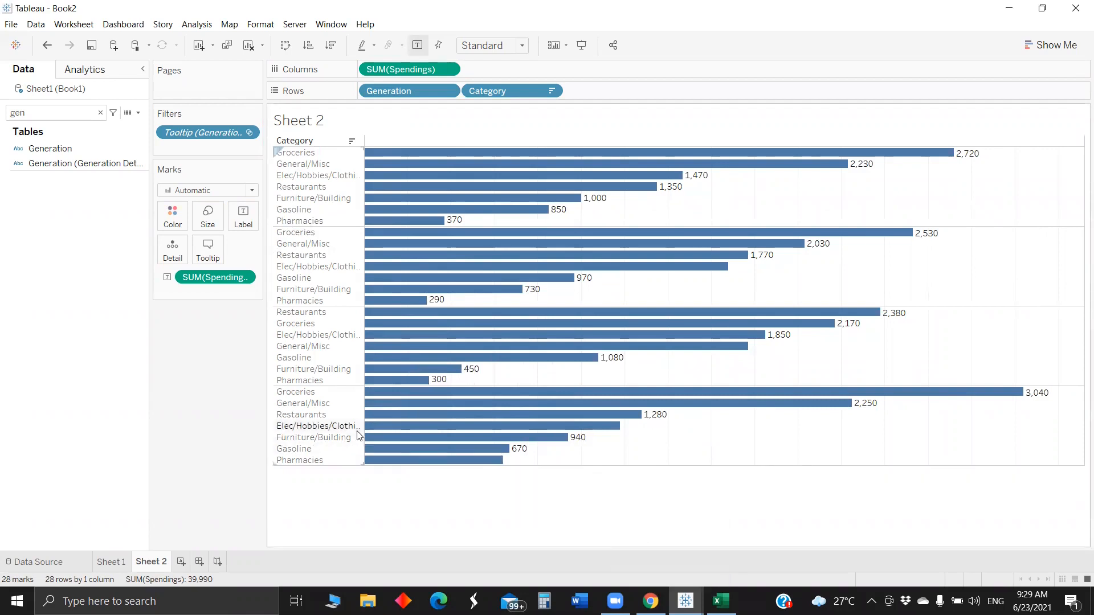
pyautogui.moveTo(364, 456)
pyautogui.mouseDown()
pyautogui.moveTo(392, 459)
pyautogui.moveTo(379, 450)
pyautogui.mouseUp()
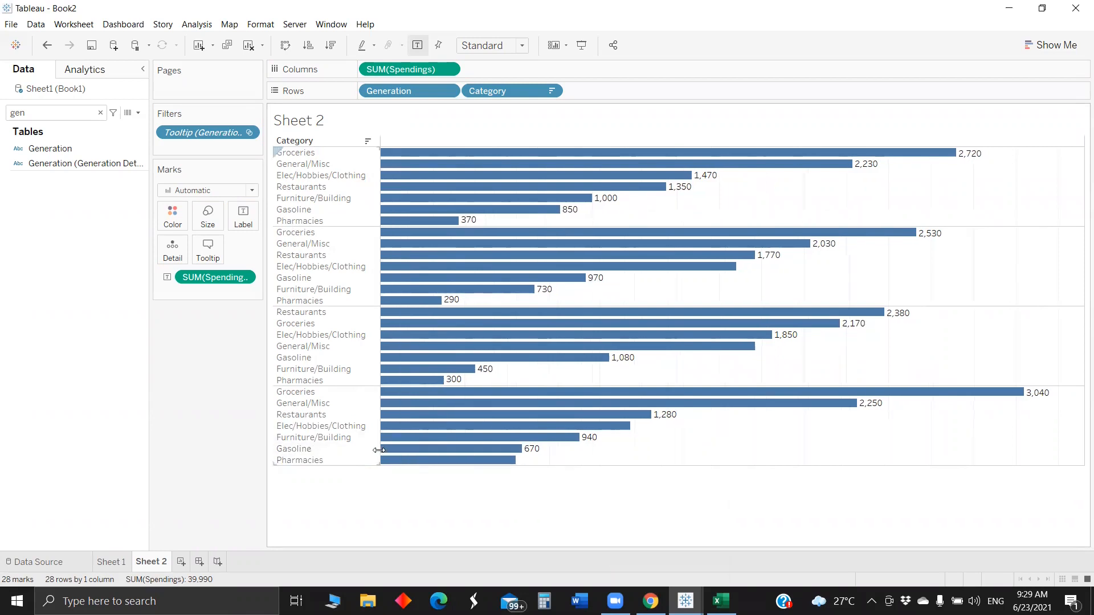
# Check the embedded Sheet 2 tooltip on Sheet 1's generation bars and make the bar rows slightly taller
pyautogui.click(111, 562)
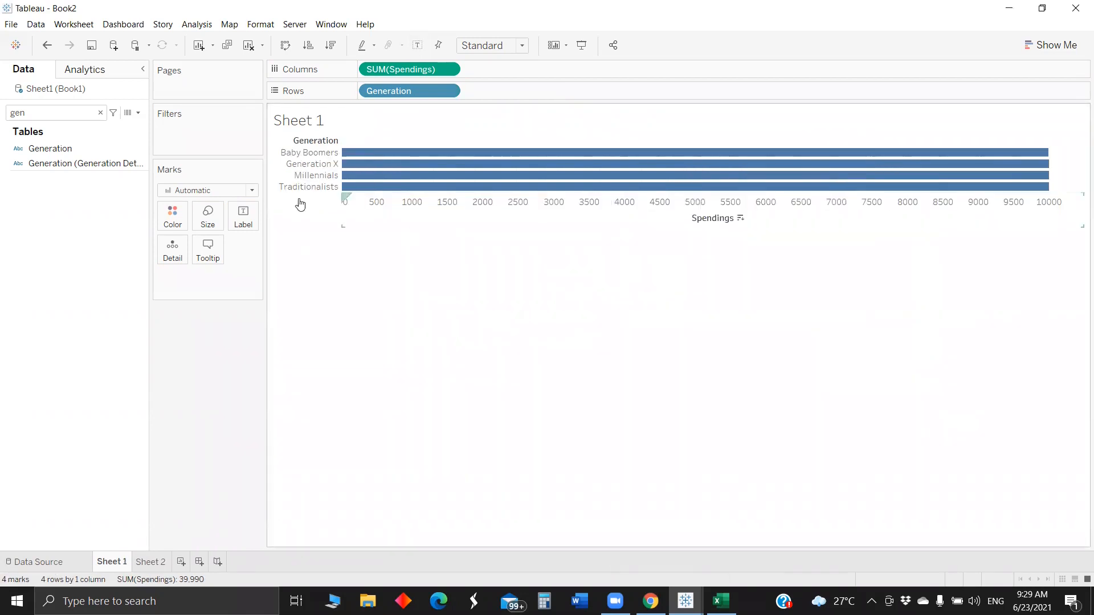
pyautogui.click(209, 251)
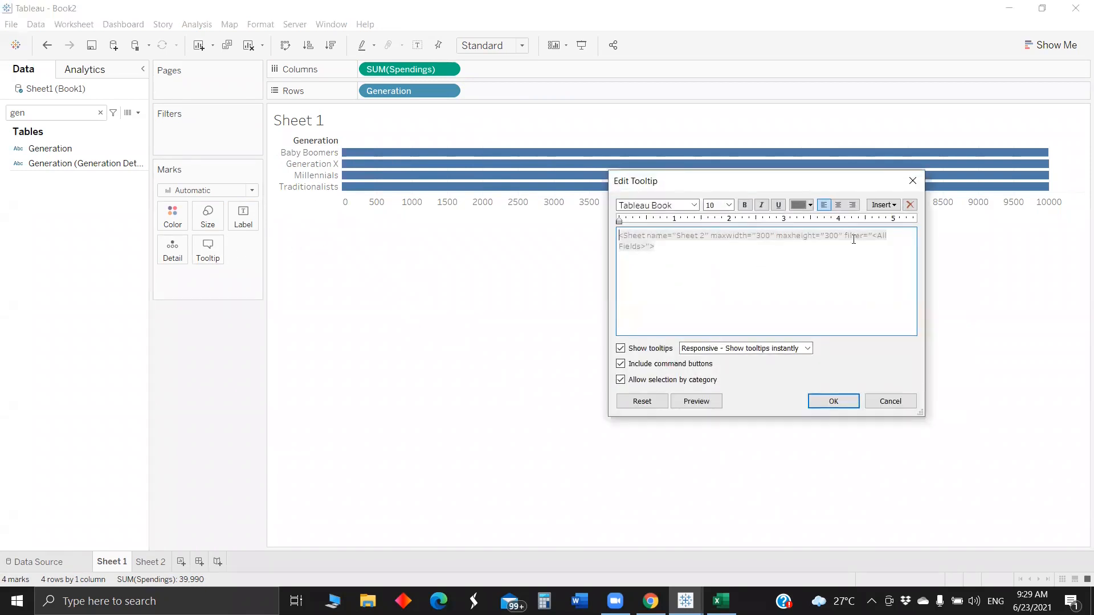
pyautogui.hotkey('ctrl', 'a')
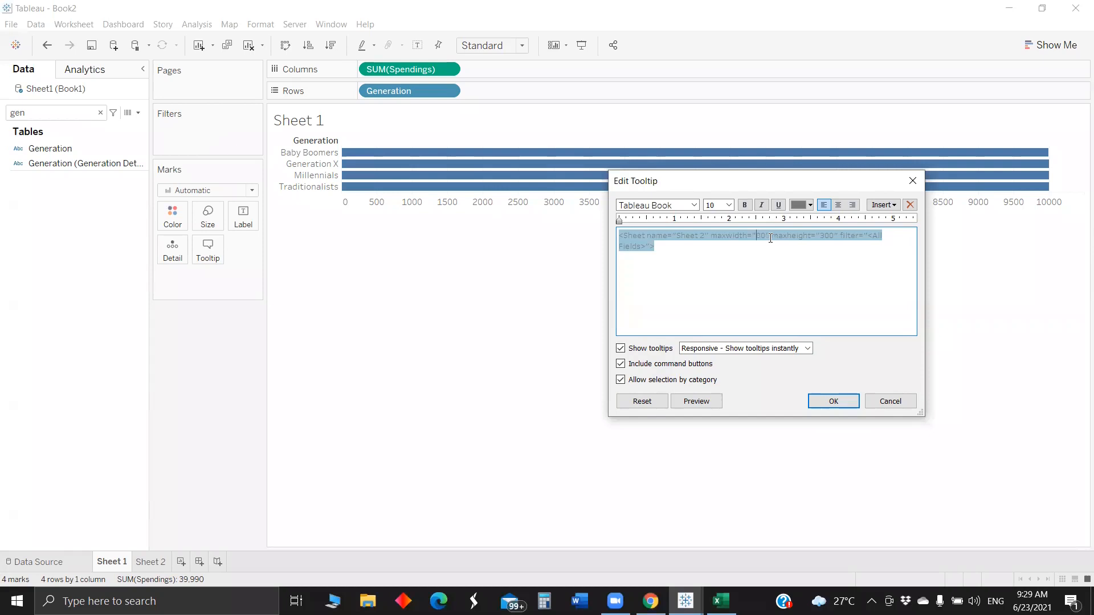
pyautogui.click(831, 401)
pyautogui.moveTo(558, 165)
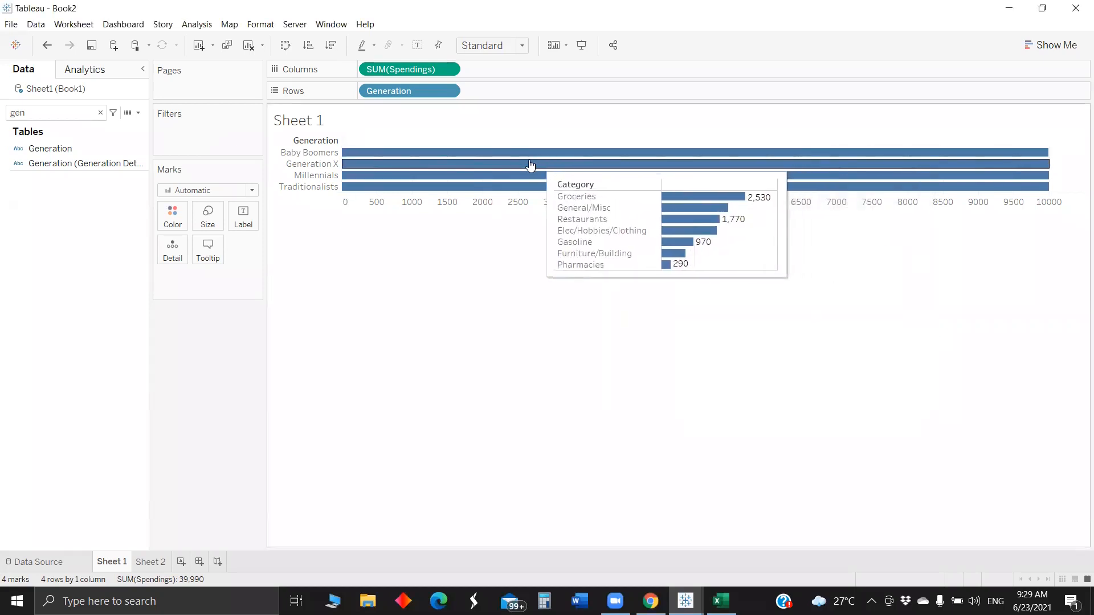
pyautogui.moveTo(518, 180)
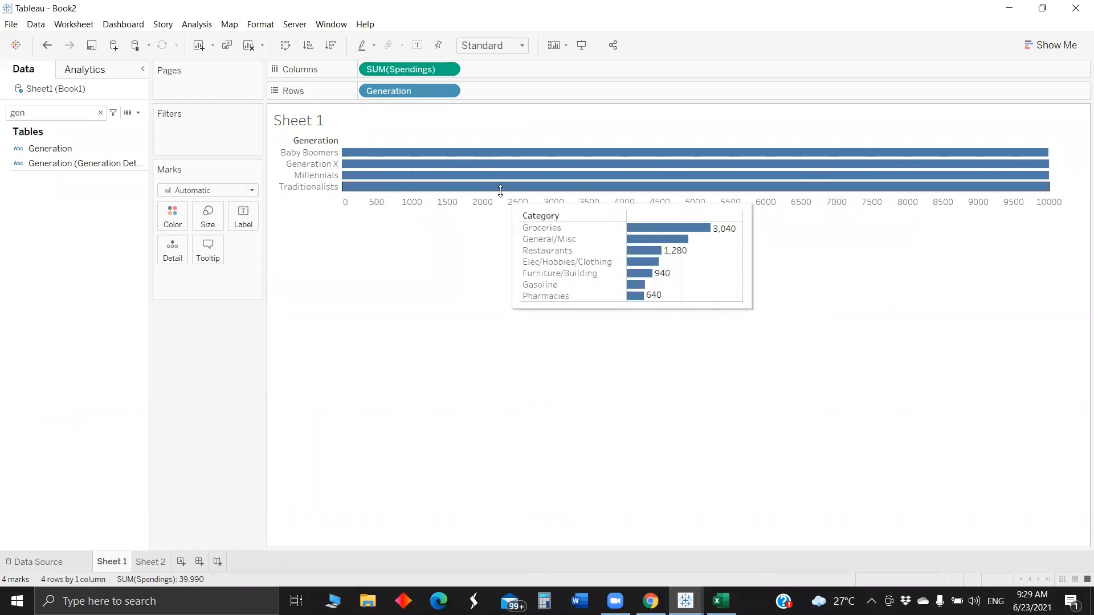
pyautogui.moveTo(500, 196); pyautogui.dragTo(499, 206)
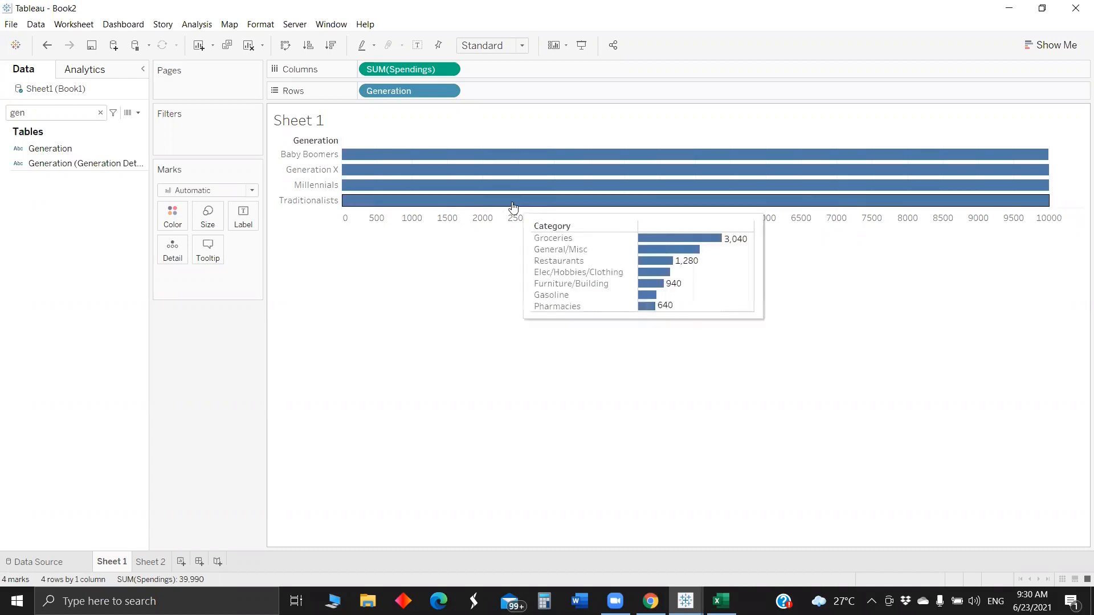
pyautogui.moveTo(617, 195)
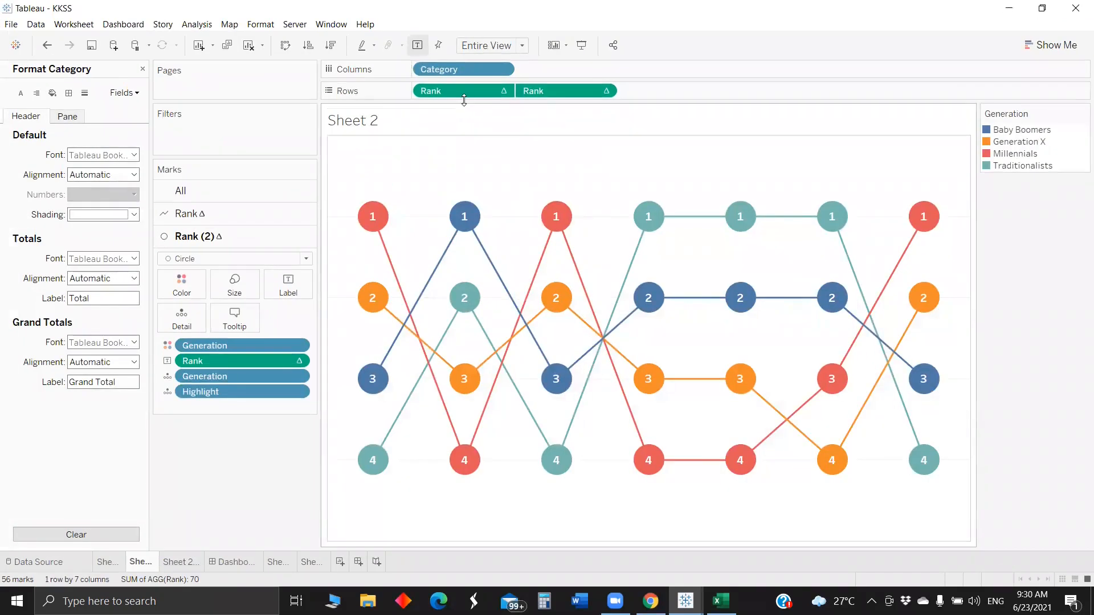
# In the KKSS workbook's Sheet 2, show the Category header and examine the generation ranks per category
pyautogui.rightClick(461, 70)
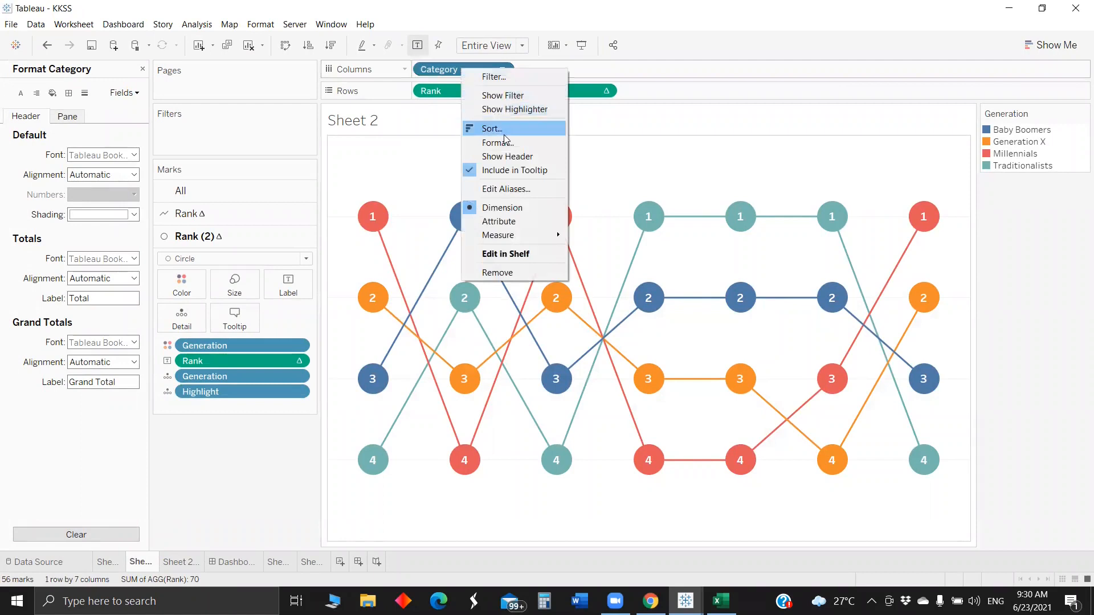
pyautogui.click(507, 156)
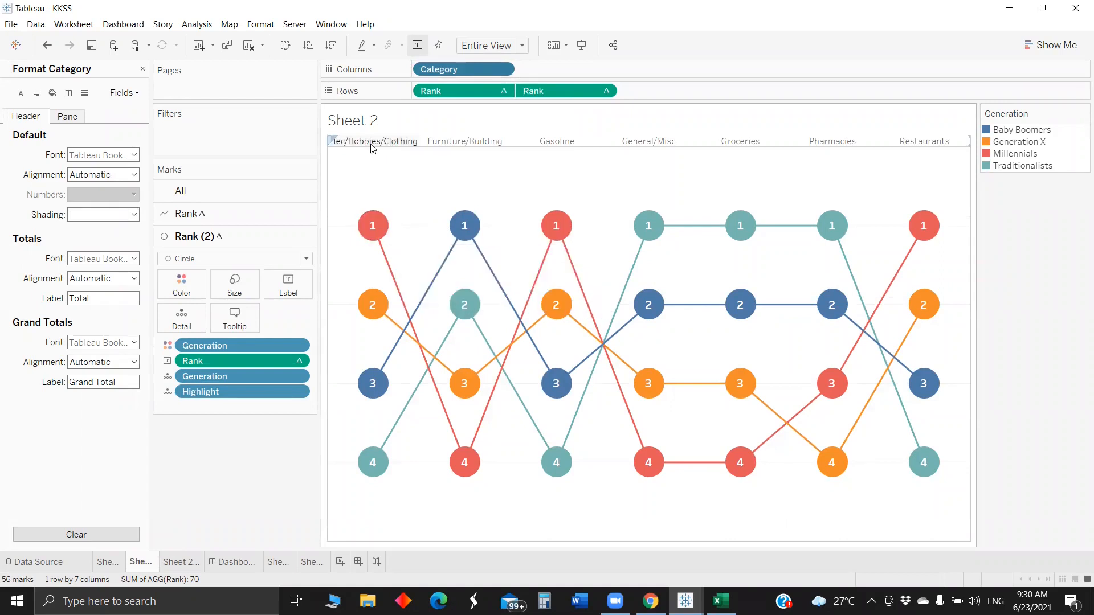
pyautogui.moveTo(373, 227)
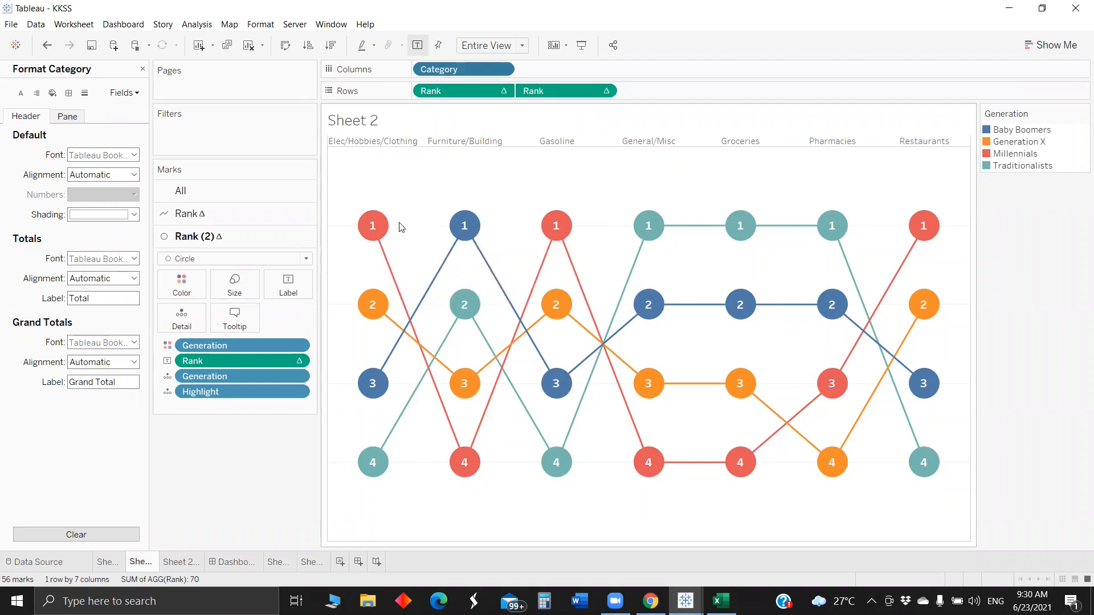
pyautogui.moveTo(454, 403)
pyautogui.moveTo(452, 252)
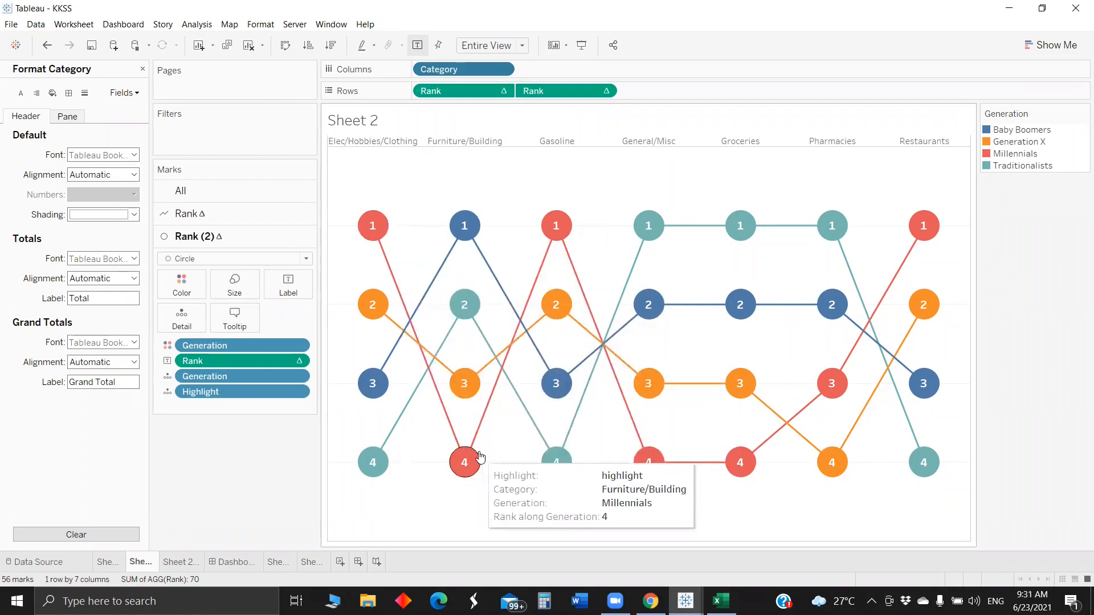
# On Dashboard 1, filter the spending details to the Elec/Hobbies/Clothing category and compare them with the rank chart
pyautogui.click(231, 563)
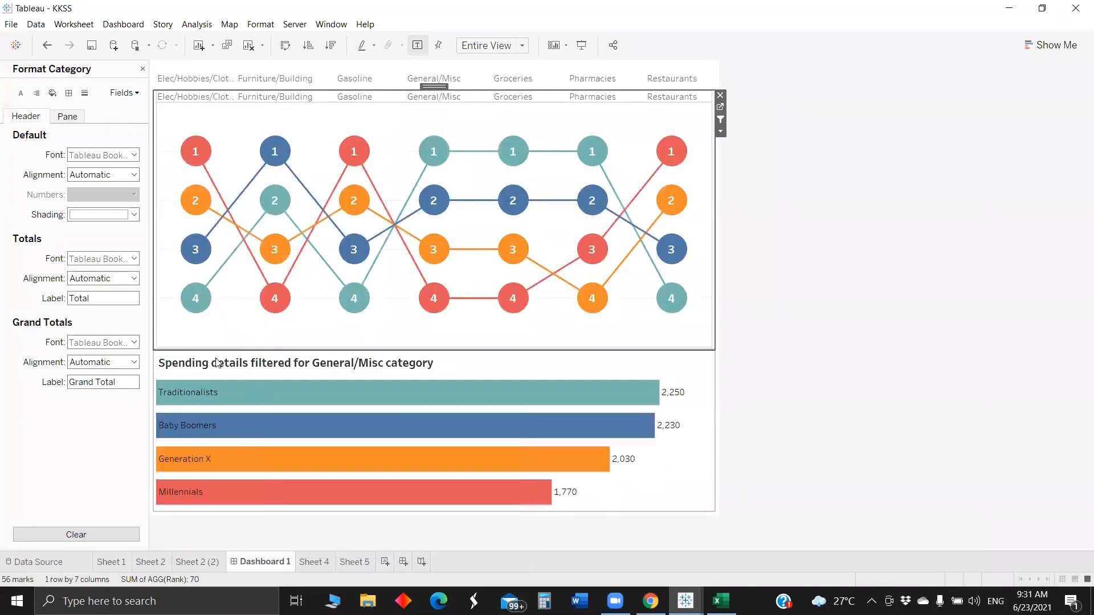
pyautogui.click(192, 151)
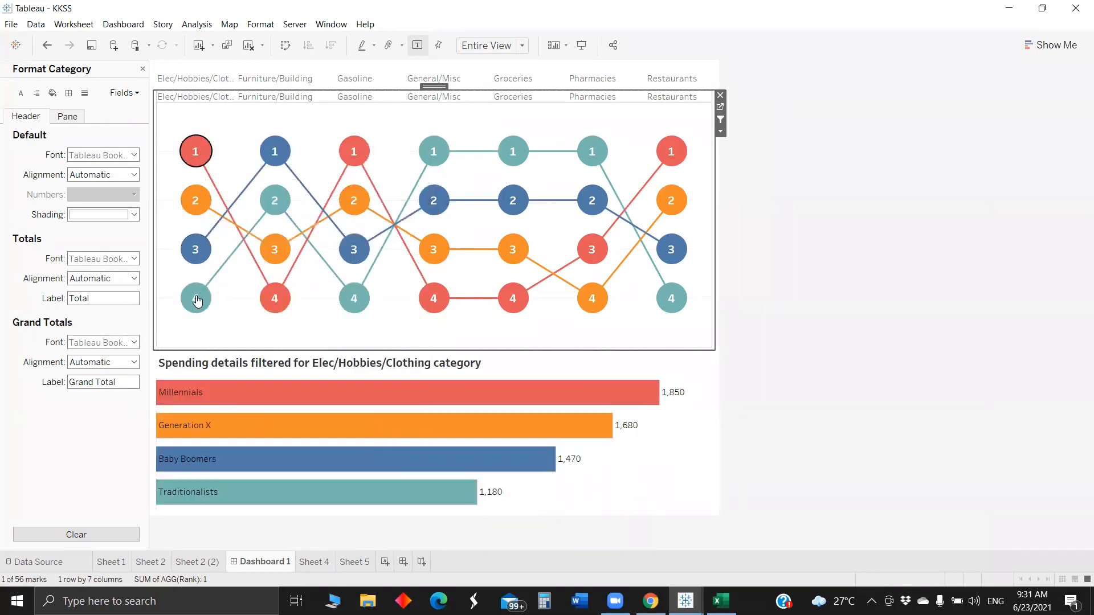
pyautogui.moveTo(197, 300)
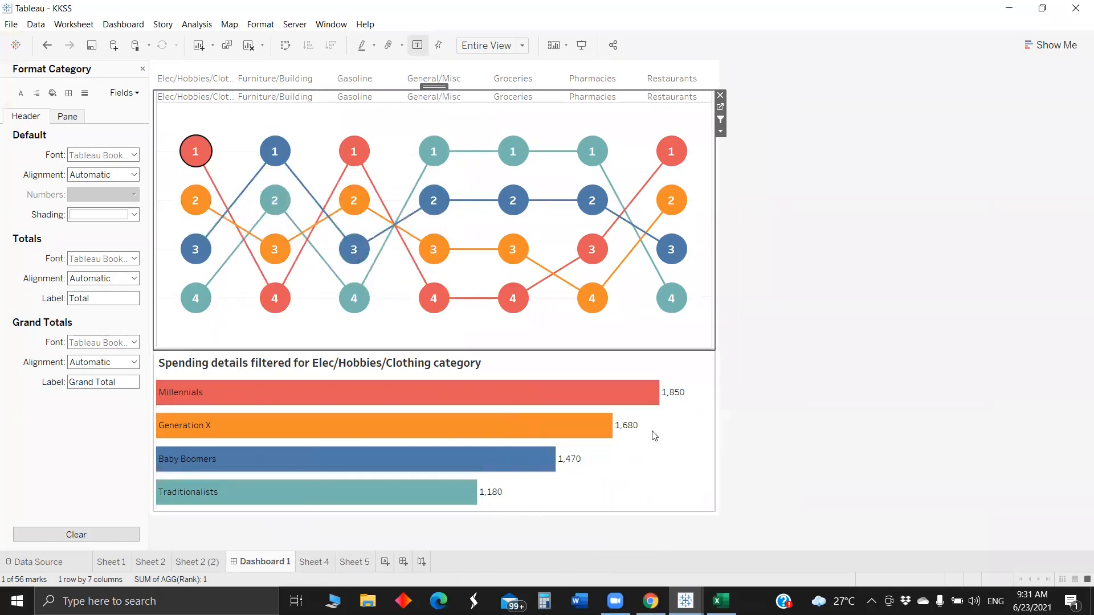
pyautogui.moveTo(610, 444)
pyautogui.moveTo(538, 401)
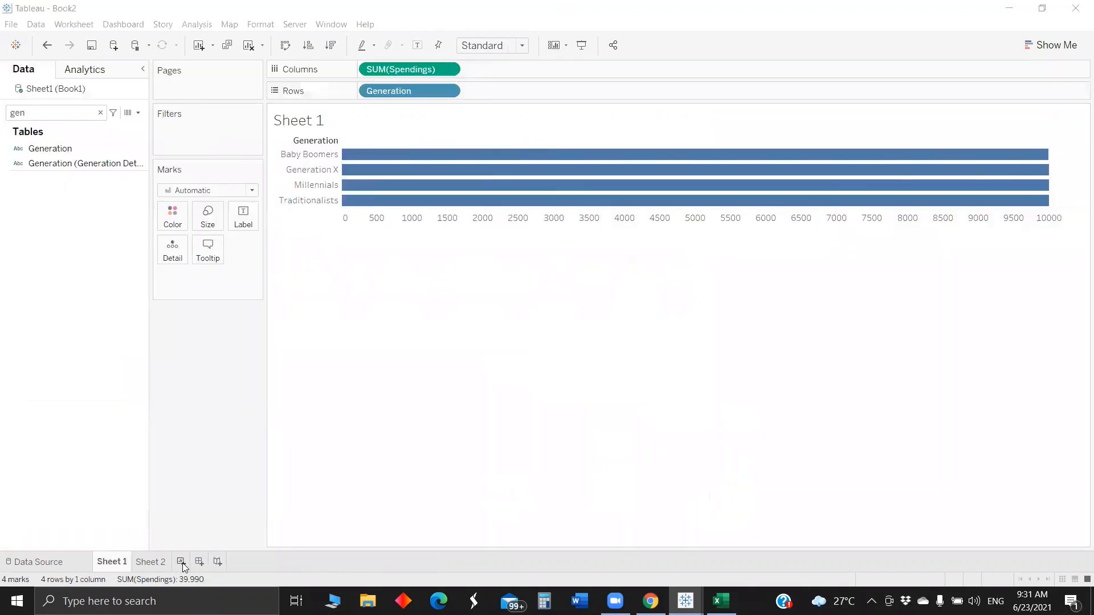
# Add a new worksheet, Sheet 3, to Book2 and place Category on its Columns shelf
pyautogui.click(181, 561)
pyautogui.click(47, 112)
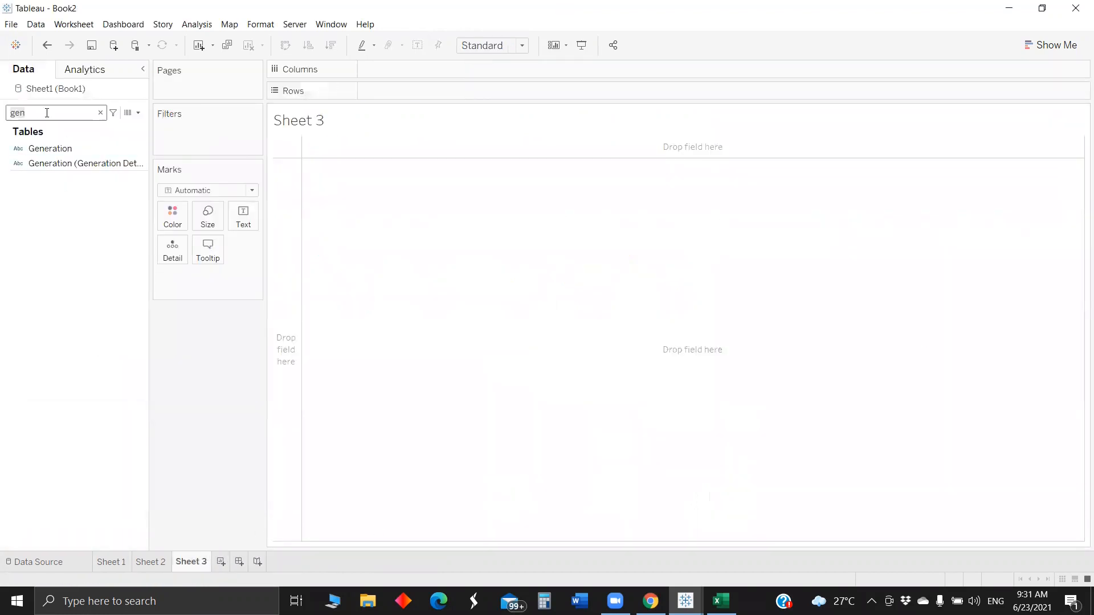
pyautogui.press('BackSpace')
pyautogui.press('BackSpace')
pyautogui.press('BackSpace')
pyautogui.write('ca')
pyautogui.moveTo(47, 148)
pyautogui.mouseDown()
pyautogui.moveTo(335, 94)
pyautogui.moveTo(388, 63)
pyautogui.mouseUp()
# Find the Spendings field and place it on Sheet 3's Rows shelf as a sum
pyautogui.click(44, 111)
pyautogui.press('BackSpace')
pyautogui.press('BackSpace')
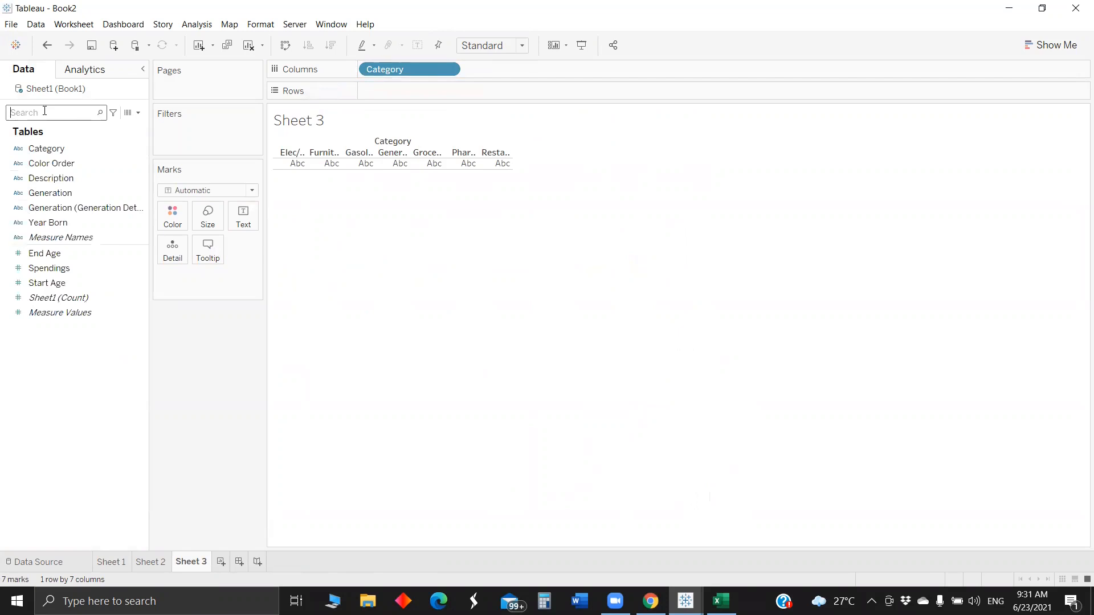
pyautogui.write('spe')
pyautogui.moveTo(44, 155); pyautogui.dragTo(498, 98)
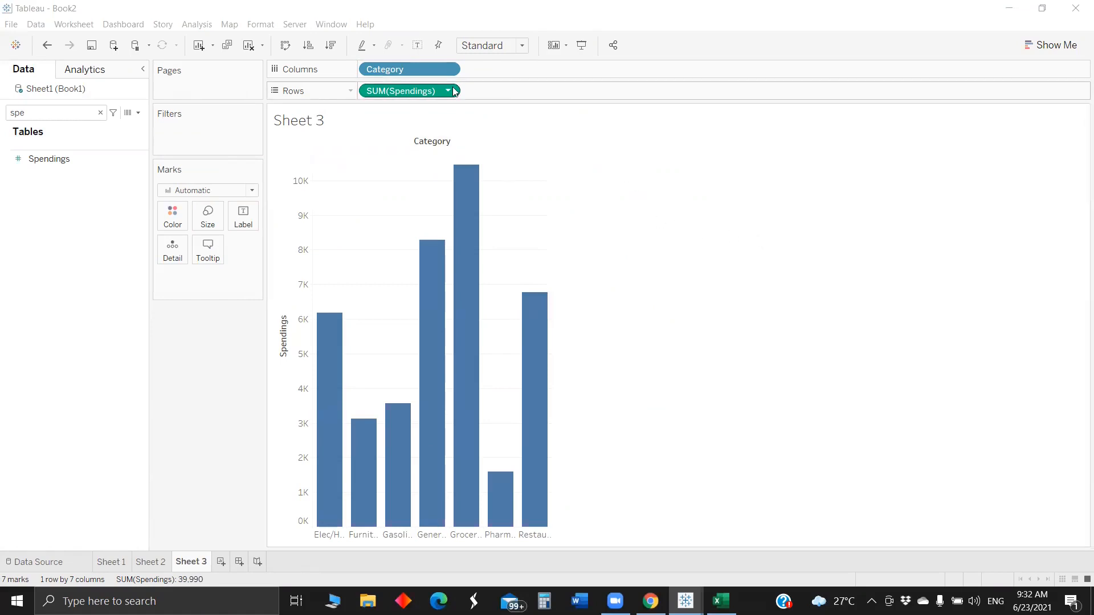
# Find the Generation field and assign it to Color so Sheet 3's category bars are split by generation
pyautogui.click(72, 114)
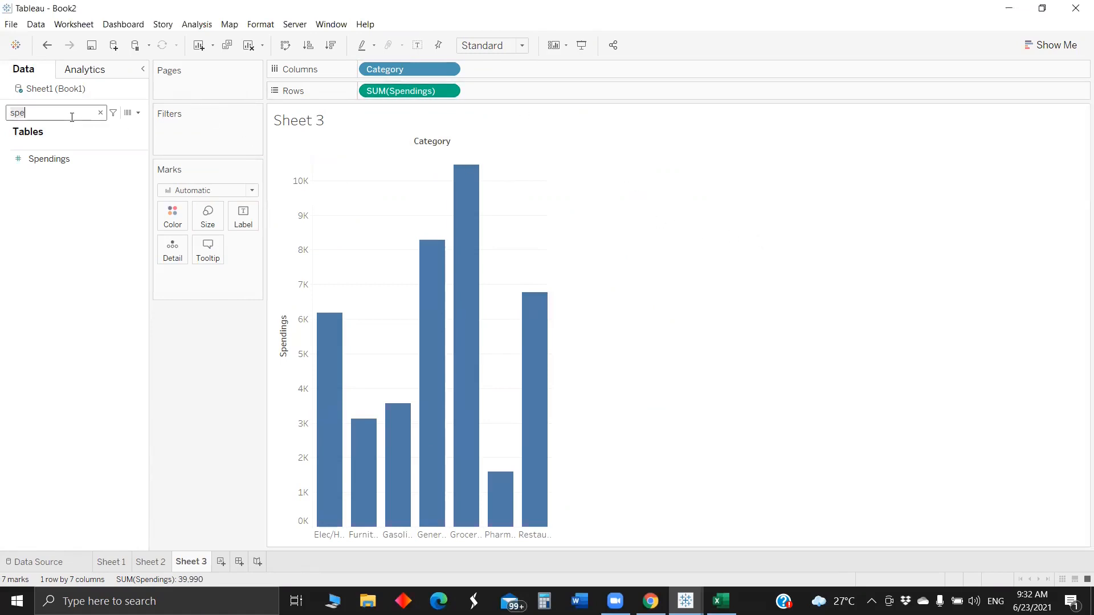
pyautogui.press('BackSpace')
pyautogui.press('BackSpace')
pyautogui.press('BackSpace')
pyautogui.write('gen')
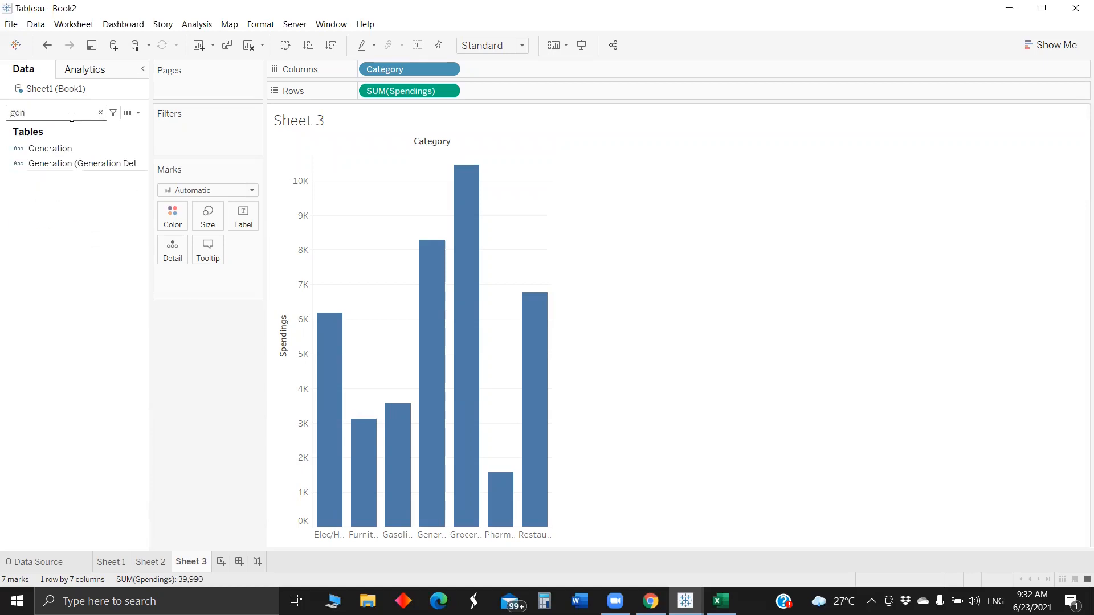
pyautogui.moveTo(54, 148); pyautogui.dragTo(174, 215)
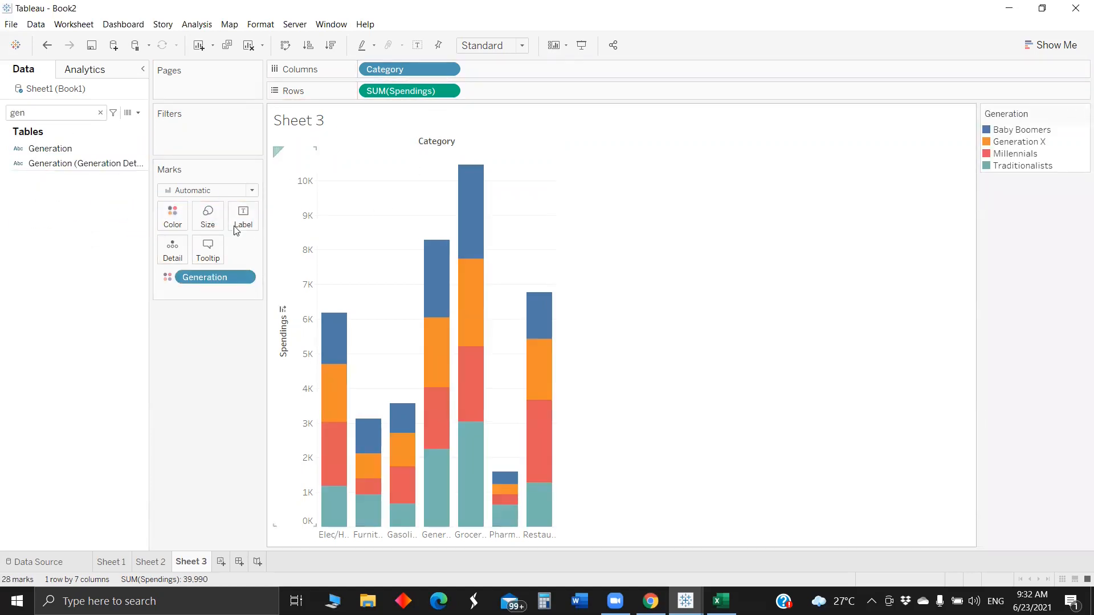
pyautogui.moveTo(201, 282); pyautogui.dragTo(173, 250)
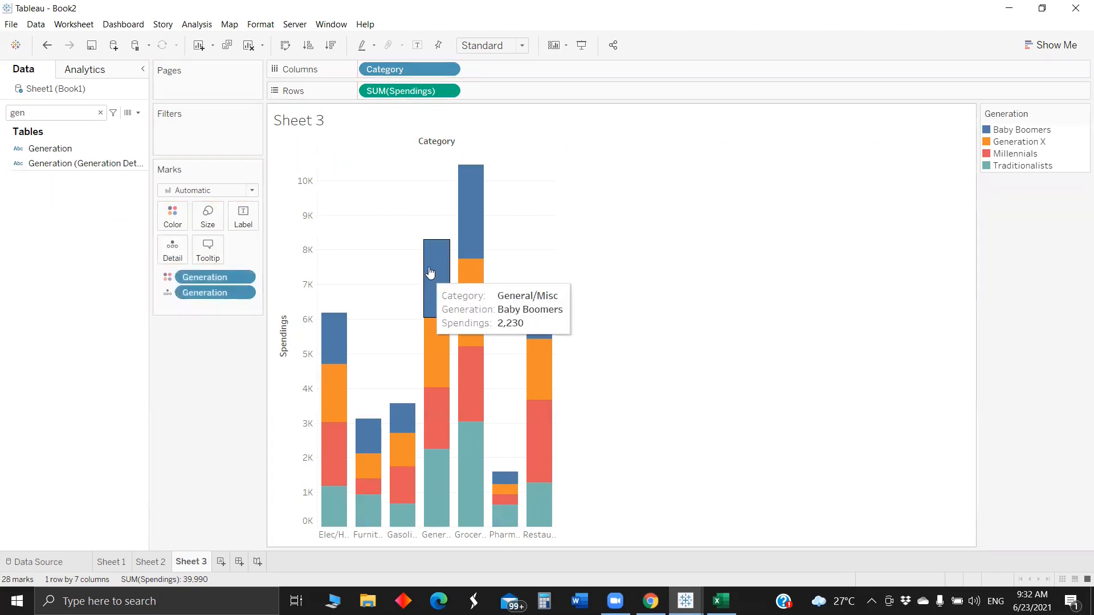
pyautogui.moveTo(229, 292); pyautogui.dragTo(271, 341)
pyautogui.click(448, 92)
pyautogui.click(590, 210)
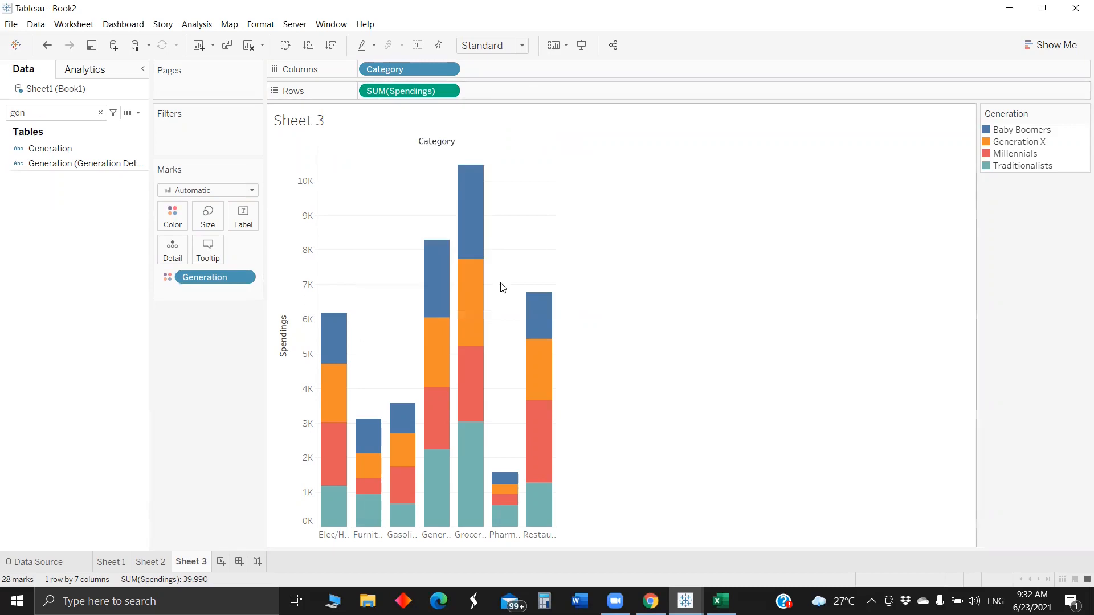
# Apply the Rank quick table calculation to SUM(Spendings) on Sheet 3's Rows shelf
pyautogui.moveTo(464, 331)
pyautogui.click(448, 91)
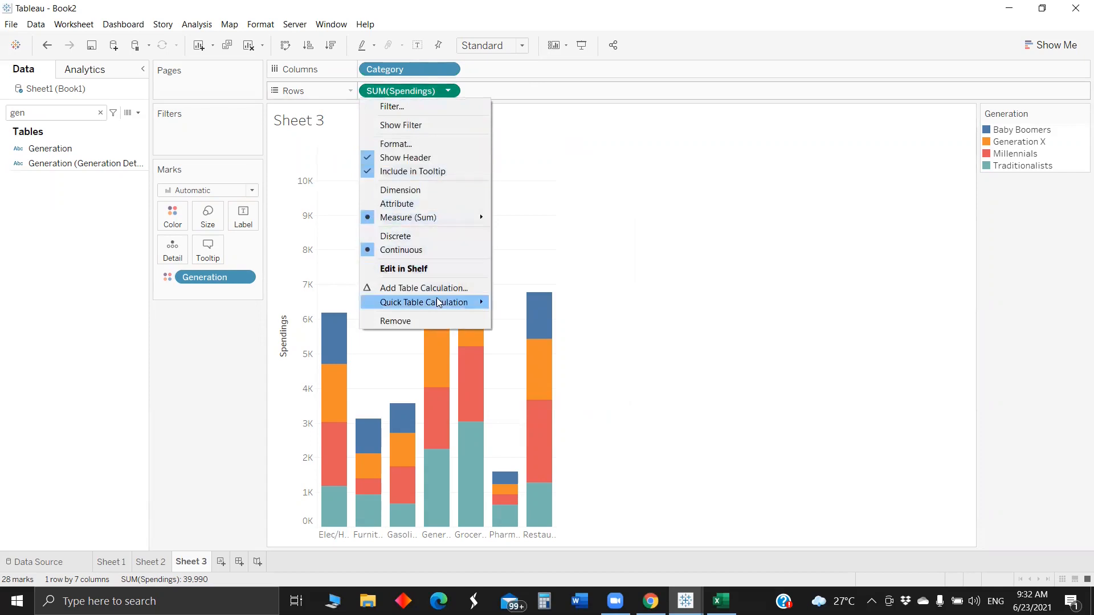
pyautogui.moveTo(453, 302)
pyautogui.click(554, 362)
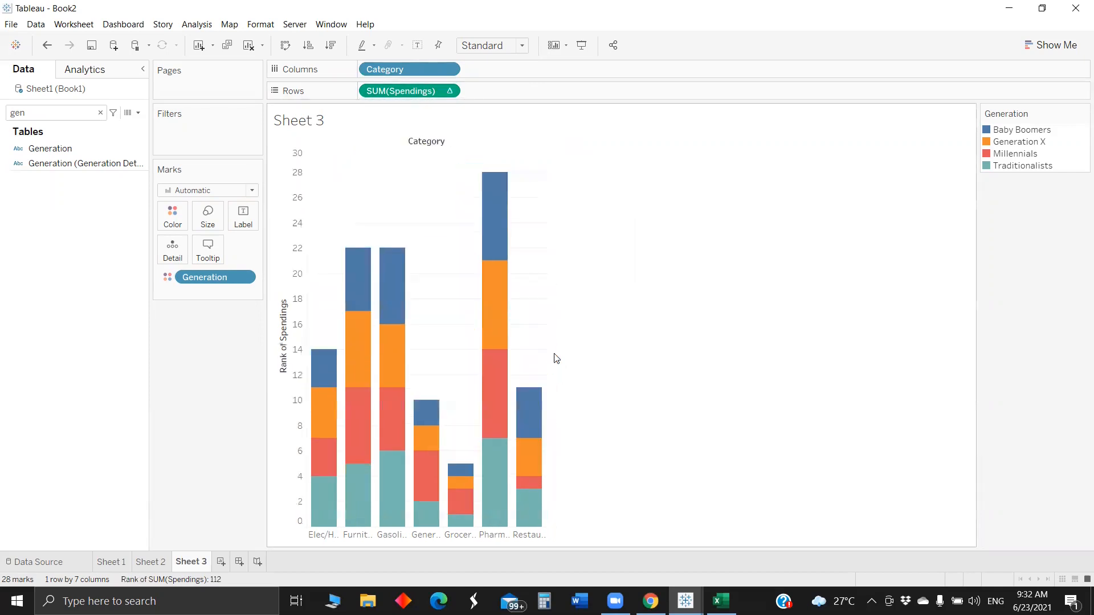
# Edit the Spendings rank calculation to compute using specific dimensions, with Generation included and Category excluded
pyautogui.click(448, 91)
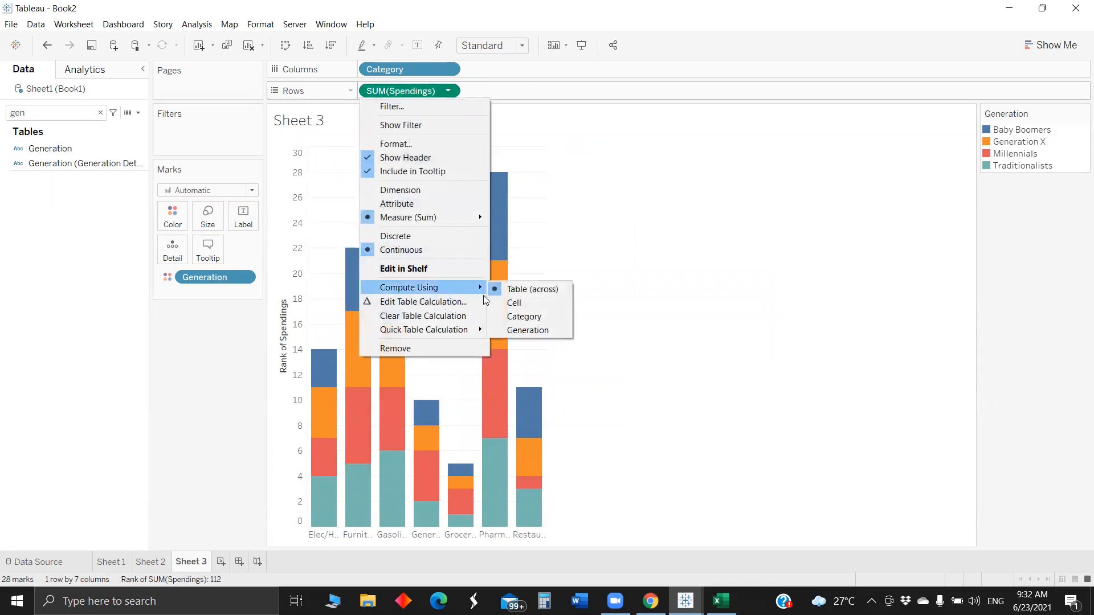
pyautogui.click(465, 302)
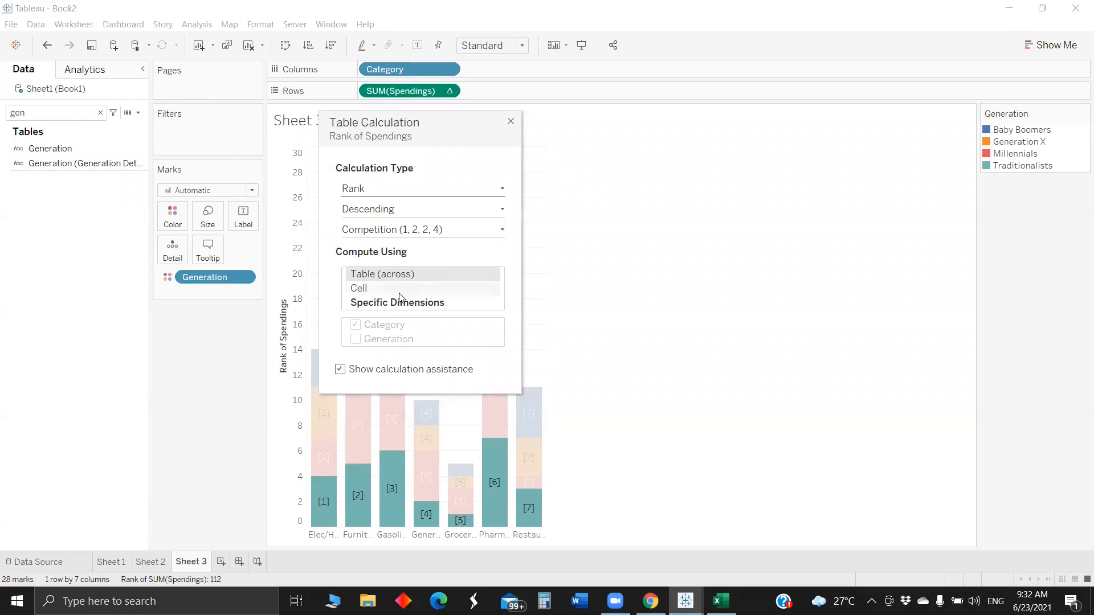
pyautogui.click(416, 305)
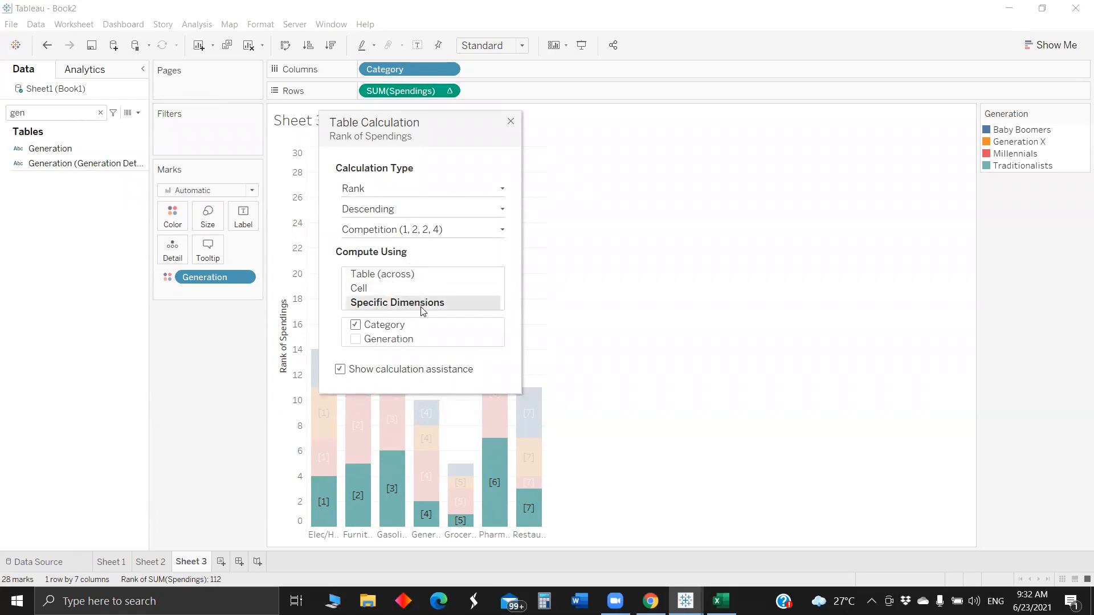
pyautogui.click(356, 340)
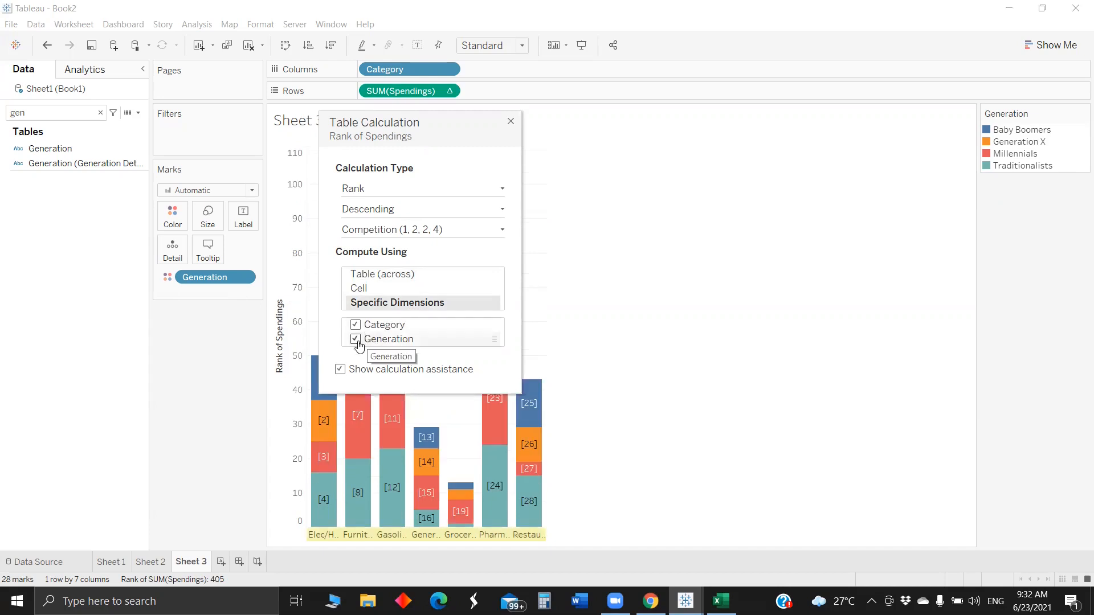
pyautogui.click(356, 324)
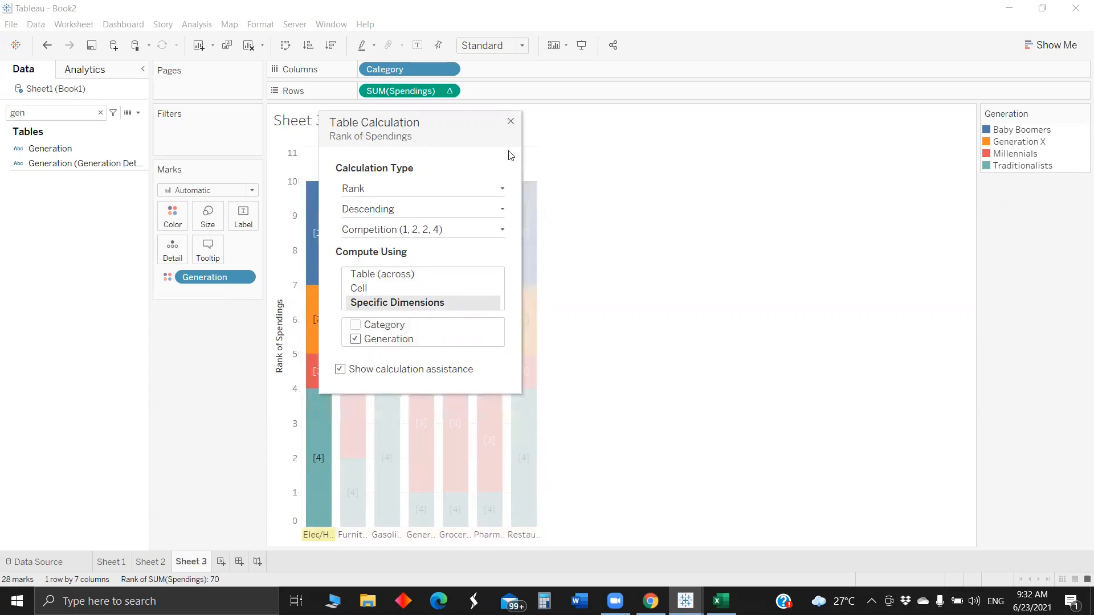
pyautogui.moveTo(510, 127); pyautogui.dragTo(815, 150)
pyautogui.moveTo(429, 375)
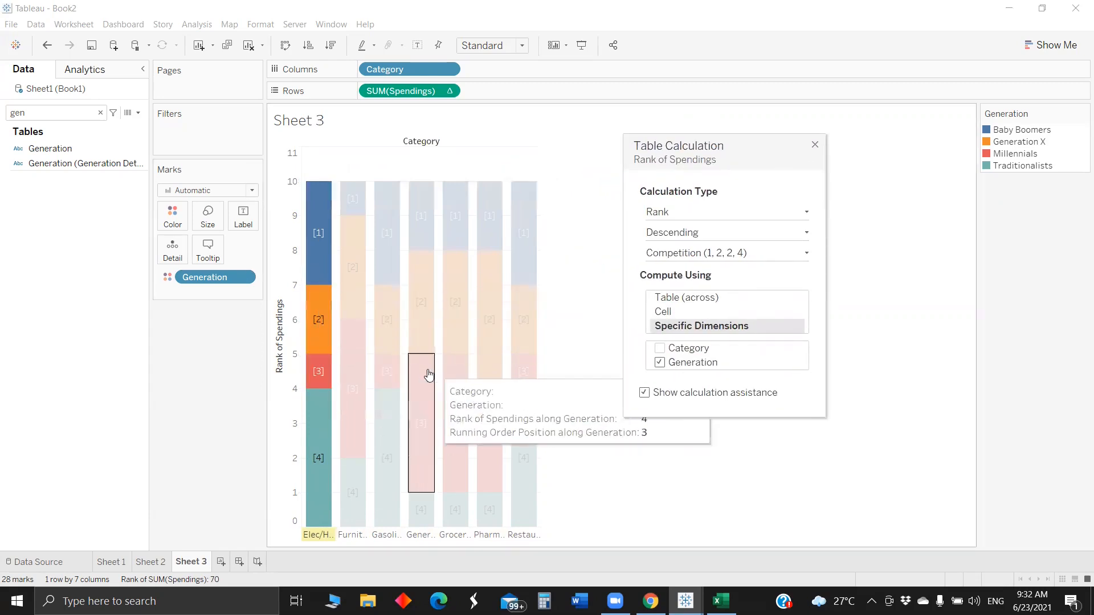
pyautogui.click(815, 145)
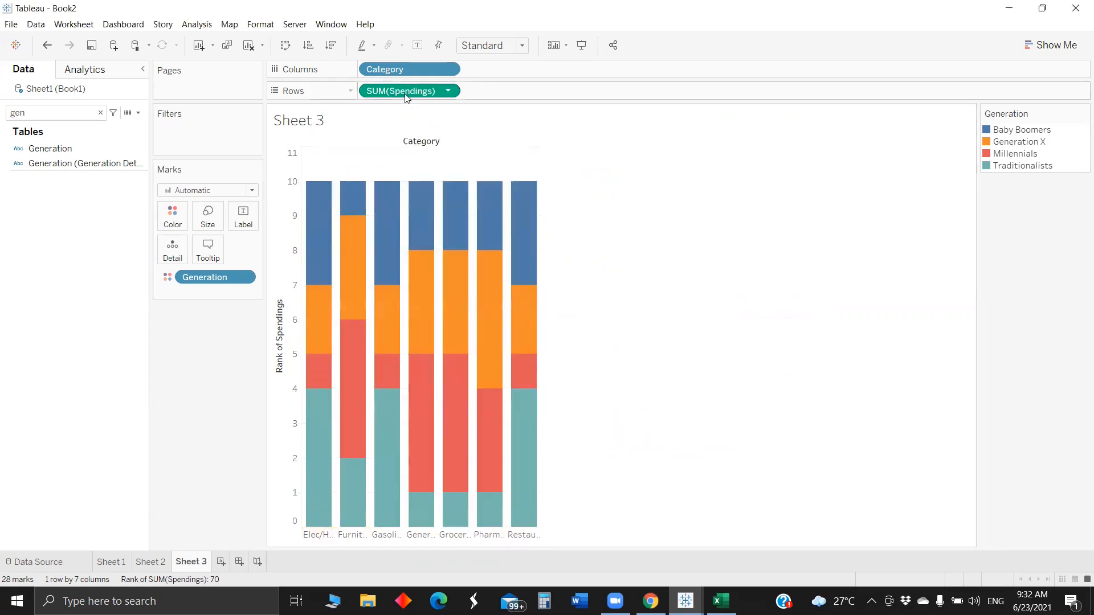
# Set Sheet 3's mark type to Line and remove Generation from the marks and the ranked SUM(Spendings) from Rows
pyautogui.moveTo(381, 130); pyautogui.dragTo(411, 91)
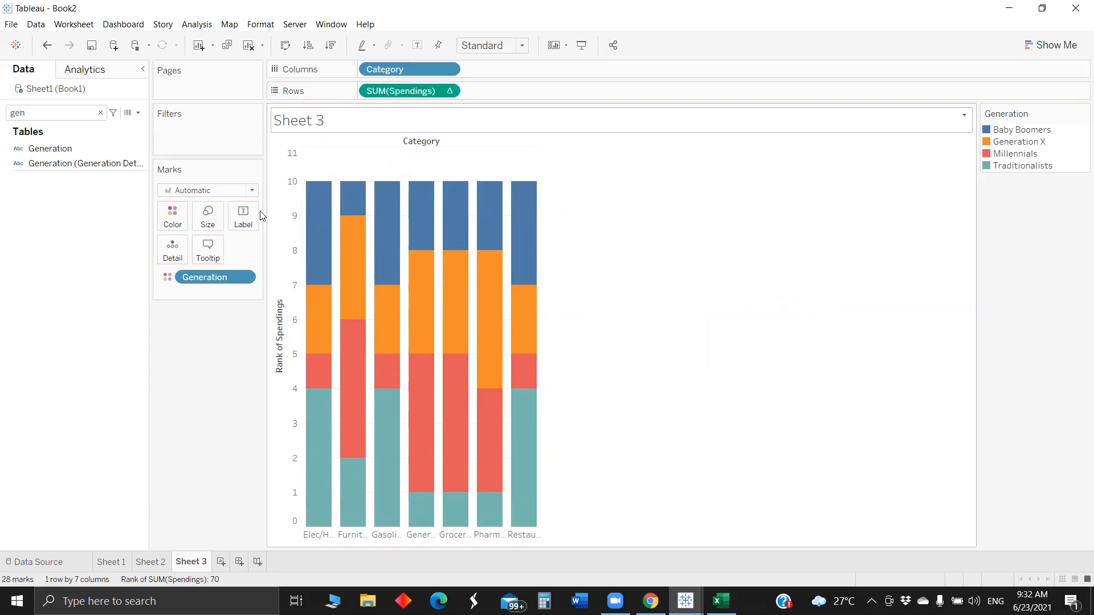
pyautogui.click(200, 191)
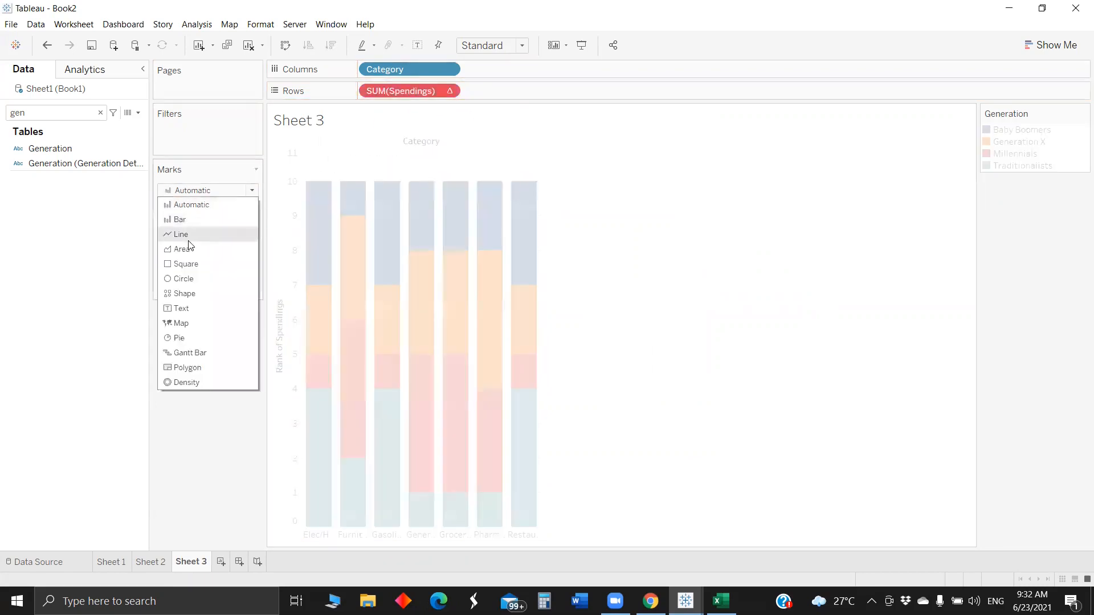
pyautogui.click(187, 235)
pyautogui.click(447, 92)
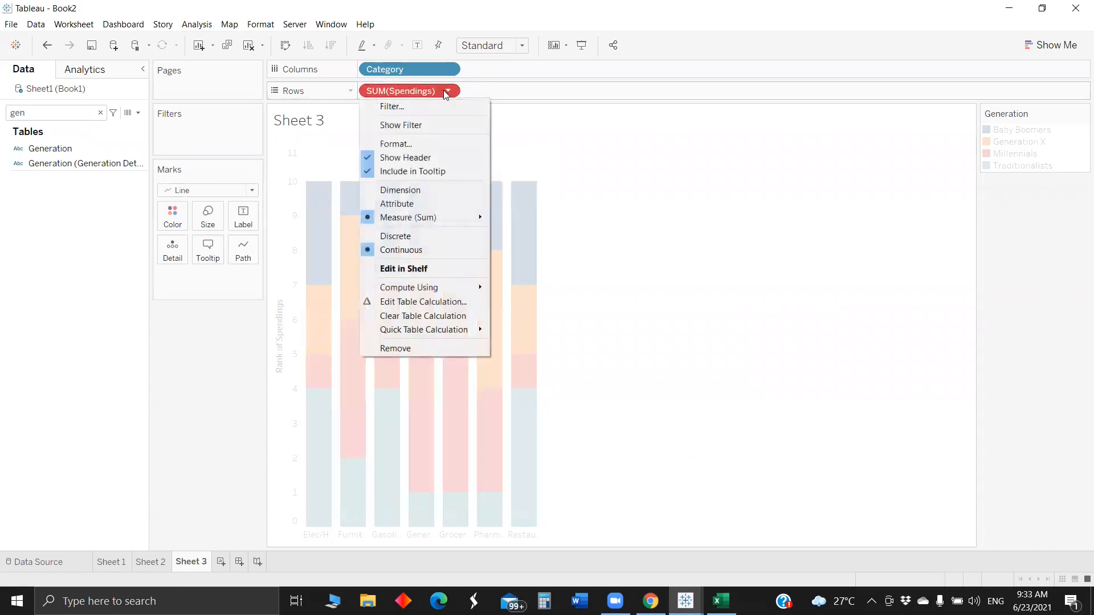
pyautogui.click(178, 420)
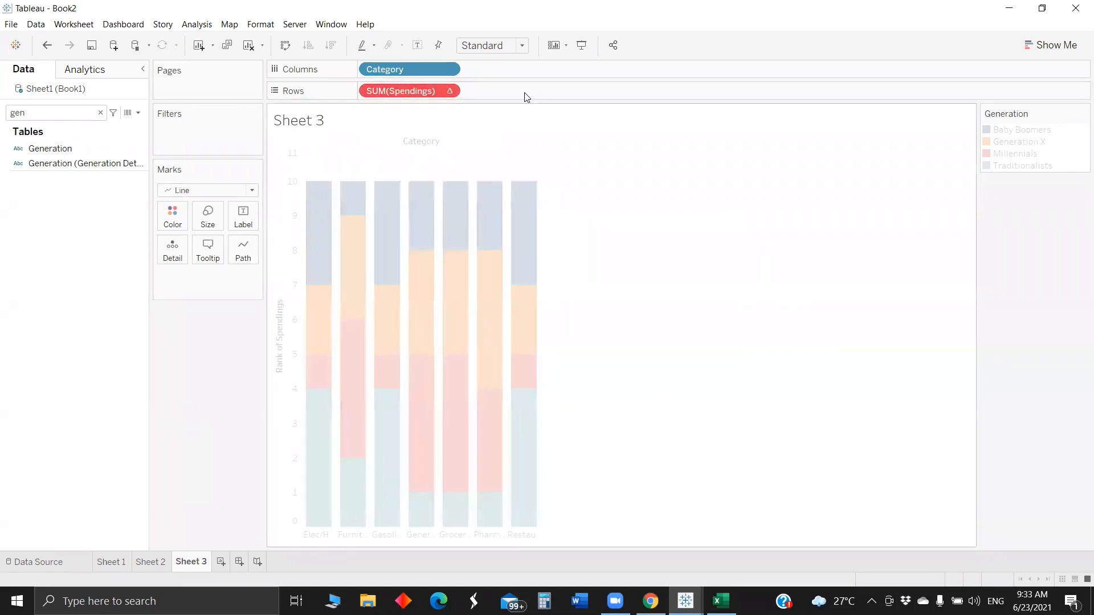
pyautogui.moveTo(435, 97); pyautogui.dragTo(422, 112)
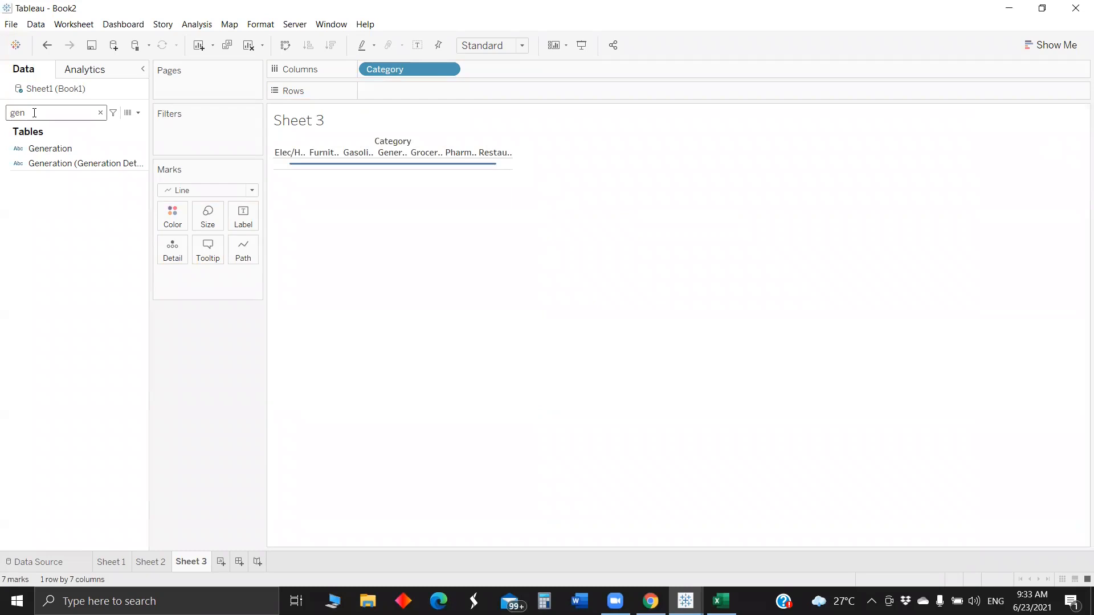
# Find the Spendings field again and place it on Sheet 3's Rows shelf as a plain sum
pyautogui.press('BackSpace')
pyautogui.press('BackSpace')
pyautogui.press('BackSpace')
pyautogui.write('s')
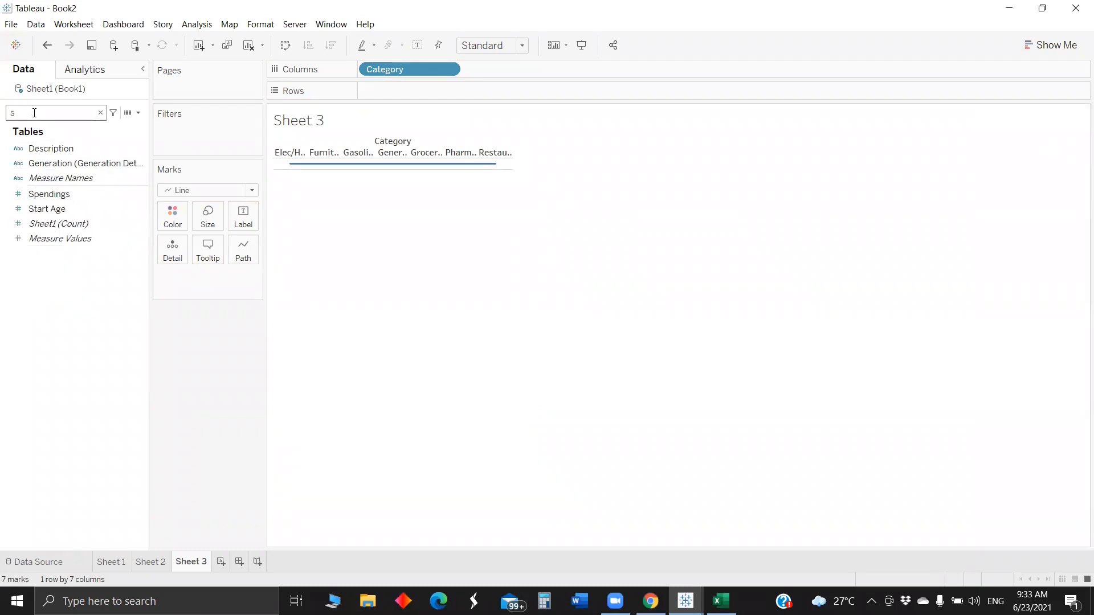
pyautogui.write('p')
pyautogui.moveTo(49, 158); pyautogui.dragTo(433, 95)
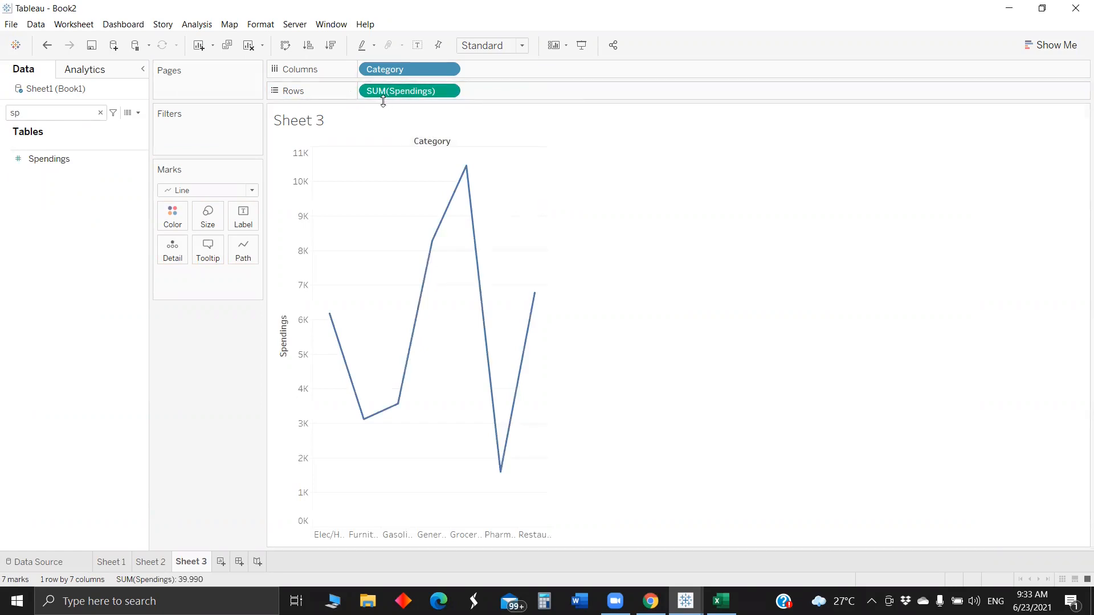
# Find the Generation field and add it to Detail so the spending line splits by generation
pyautogui.click(46, 108)
pyautogui.write('sp')
pyautogui.press('BackSpace')
pyautogui.press('BackSpace')
pyautogui.write('ge')
pyautogui.moveTo(50, 148); pyautogui.dragTo(173, 251)
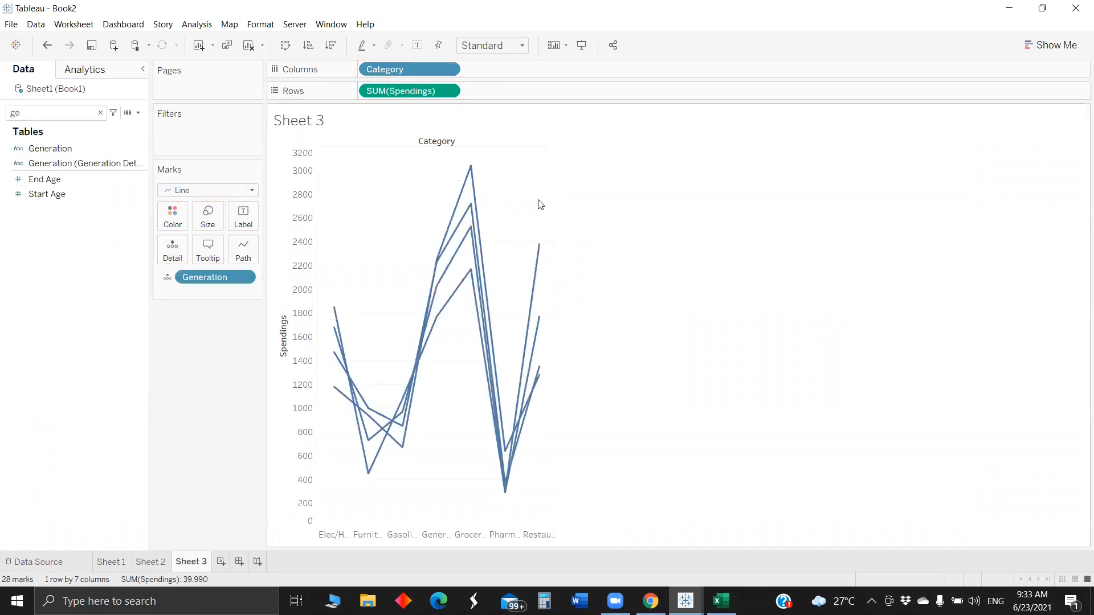
# Convert Sheet 3 to a text table of generations by category and add a second SUM(Spendings) to Detail
pyautogui.click(1054, 45)
pyautogui.click(976, 85)
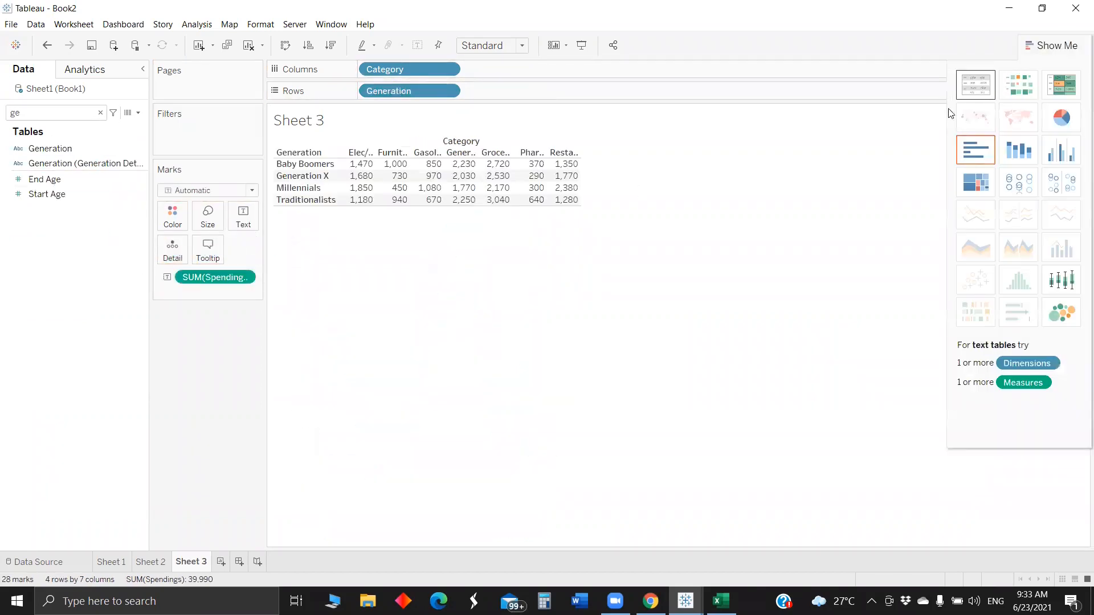
pyautogui.moveTo(216, 278); pyautogui.dragTo(246, 215)
pyautogui.moveTo(212, 284); pyautogui.dragTo(172, 252)
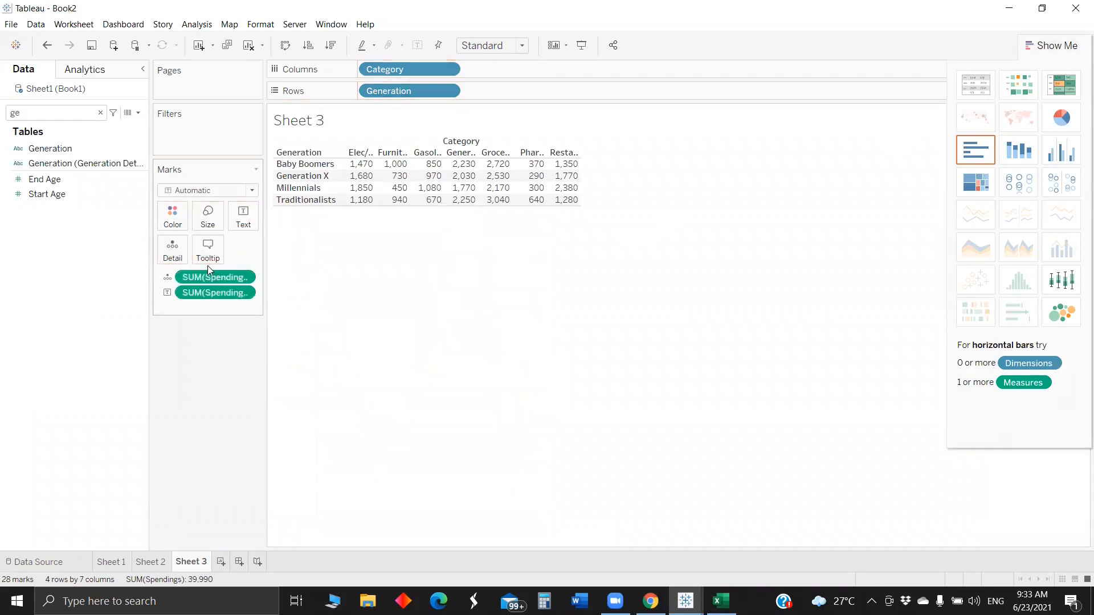
# Apply the Rank quick table calculation to the second SUM(Spendings) and show it as text in the table
pyautogui.click(243, 279)
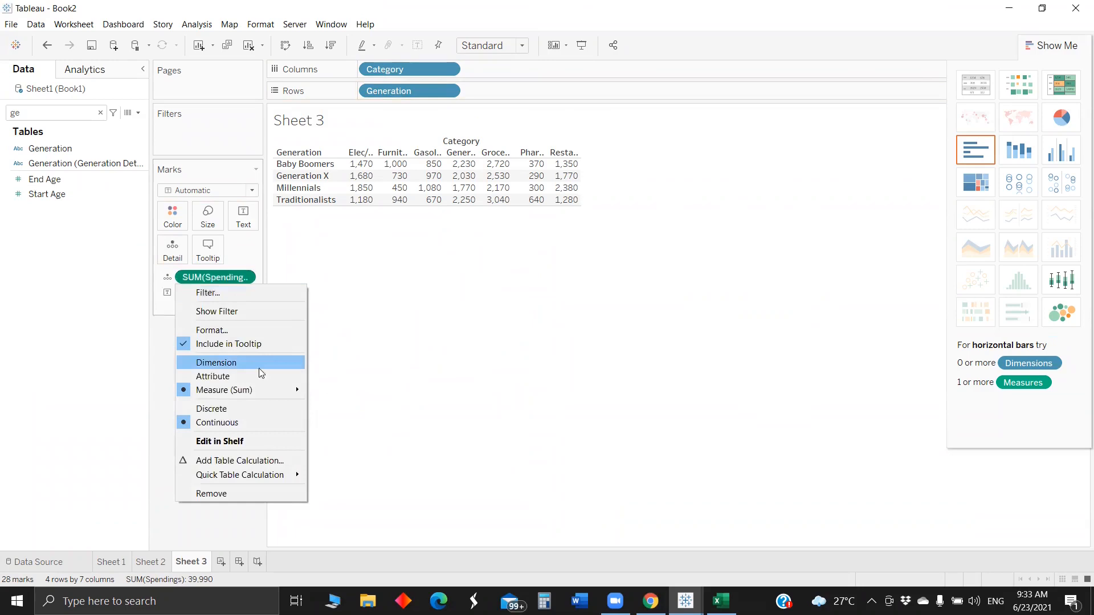
pyautogui.moveTo(271, 478)
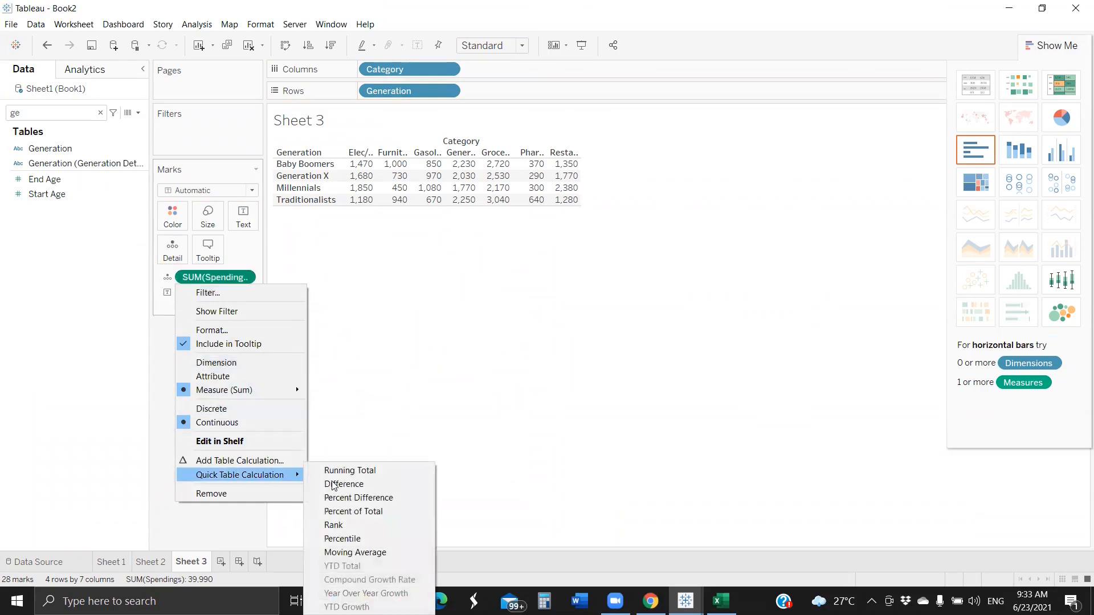
pyautogui.click(363, 520)
pyautogui.click(167, 277)
pyautogui.click(188, 308)
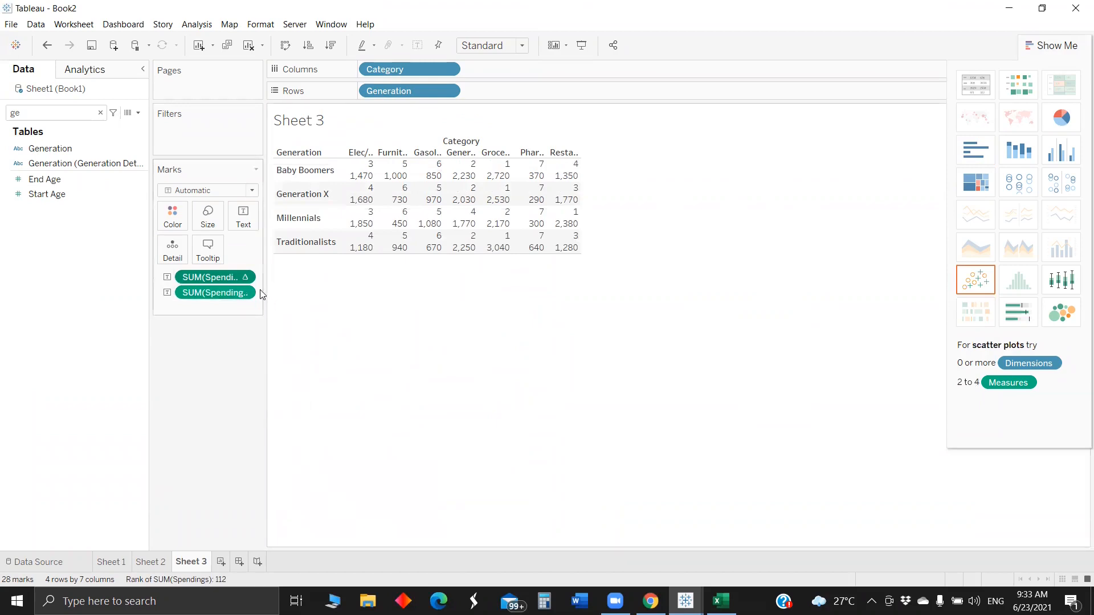
# Set the Spendings rank to compute using Table (down) so generations are ranked within each category
pyautogui.click(244, 278)
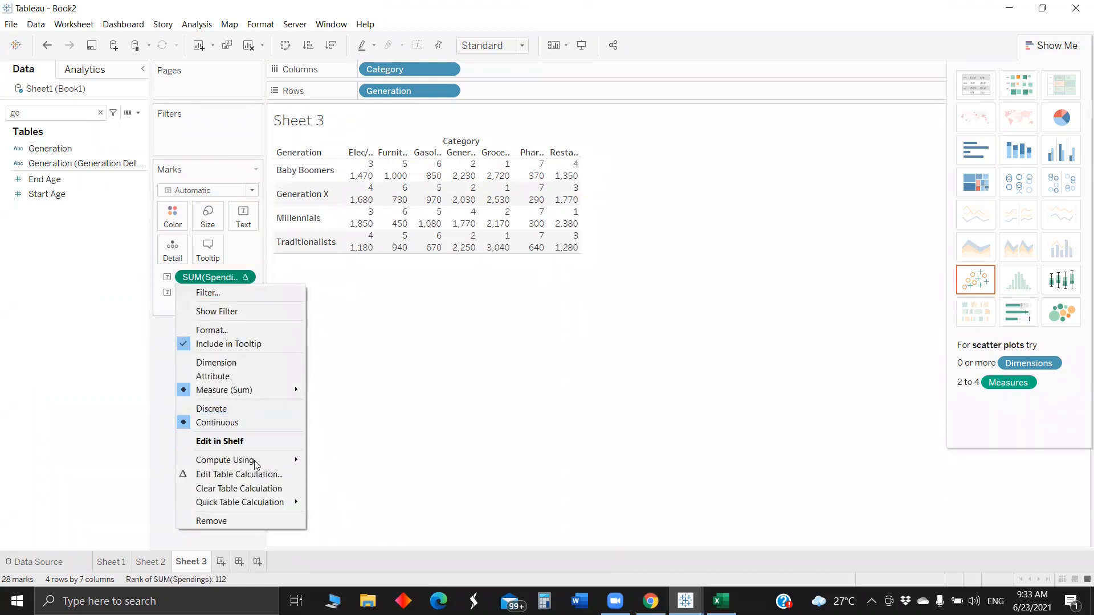
pyautogui.moveTo(279, 461)
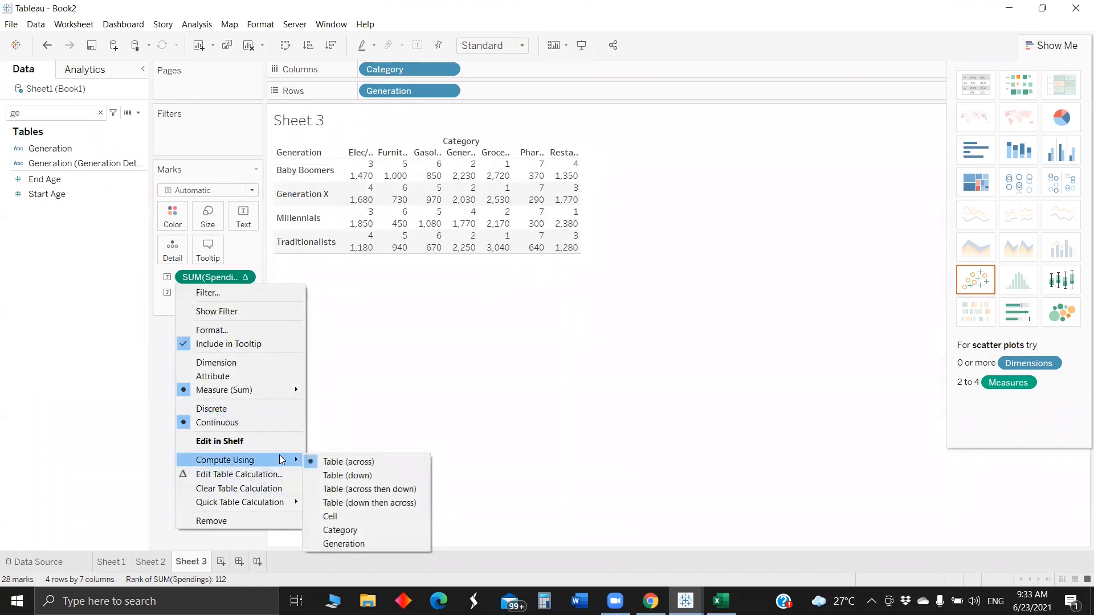
pyautogui.click(351, 475)
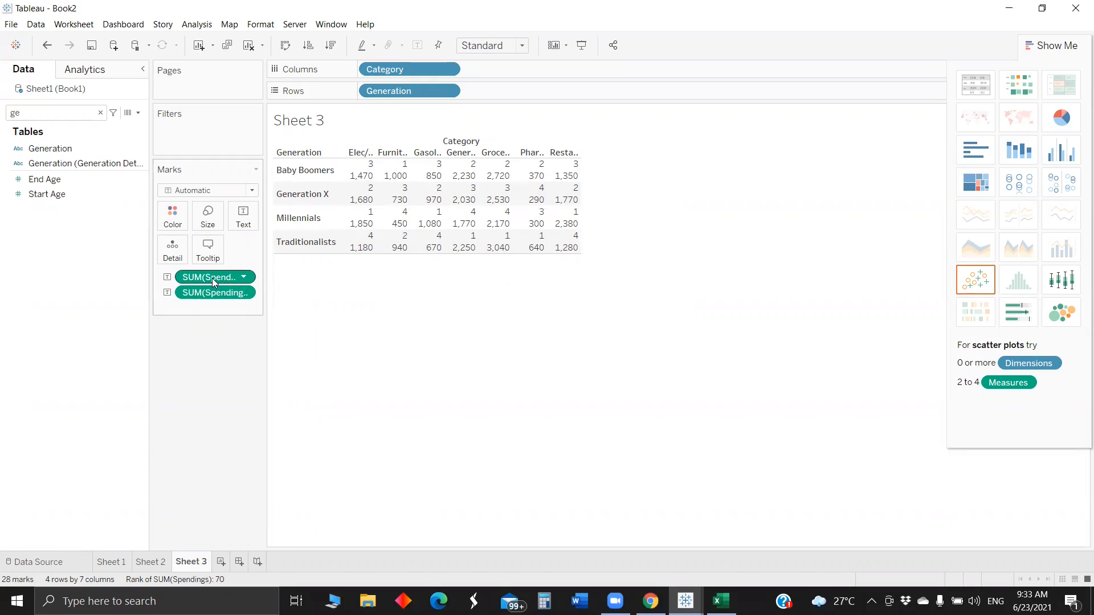
# Move the ranked SUM(Spendings) to Rows, remove the unranked spending label, and move Generation from Rows to Detail
pyautogui.moveTo(215, 279); pyautogui.dragTo(540, 90)
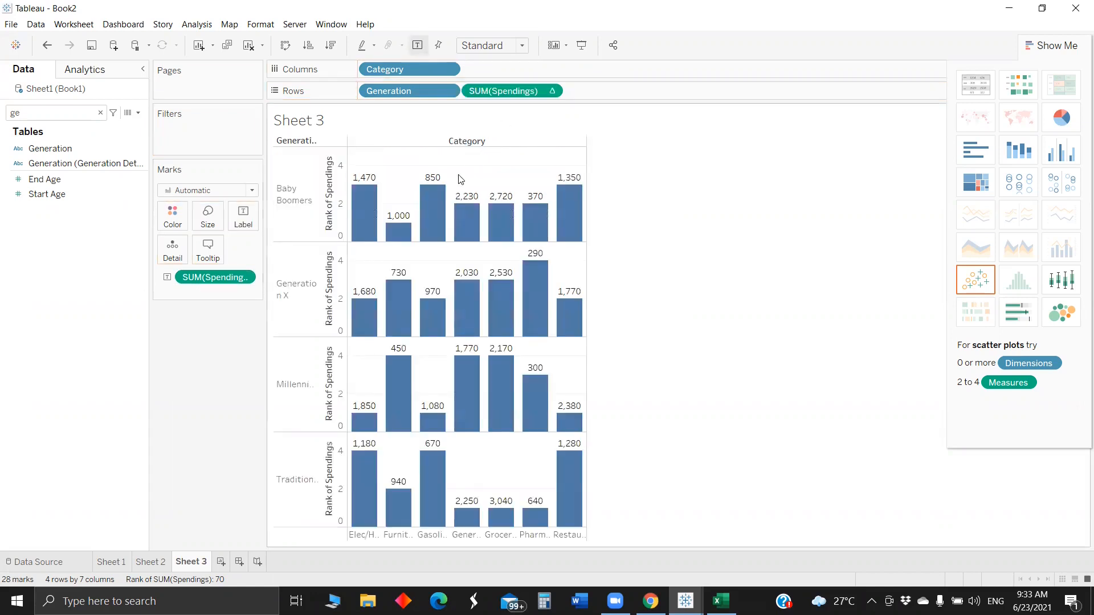
pyautogui.moveTo(208, 279); pyautogui.dragTo(204, 346)
pyautogui.moveTo(408, 91); pyautogui.dragTo(174, 254)
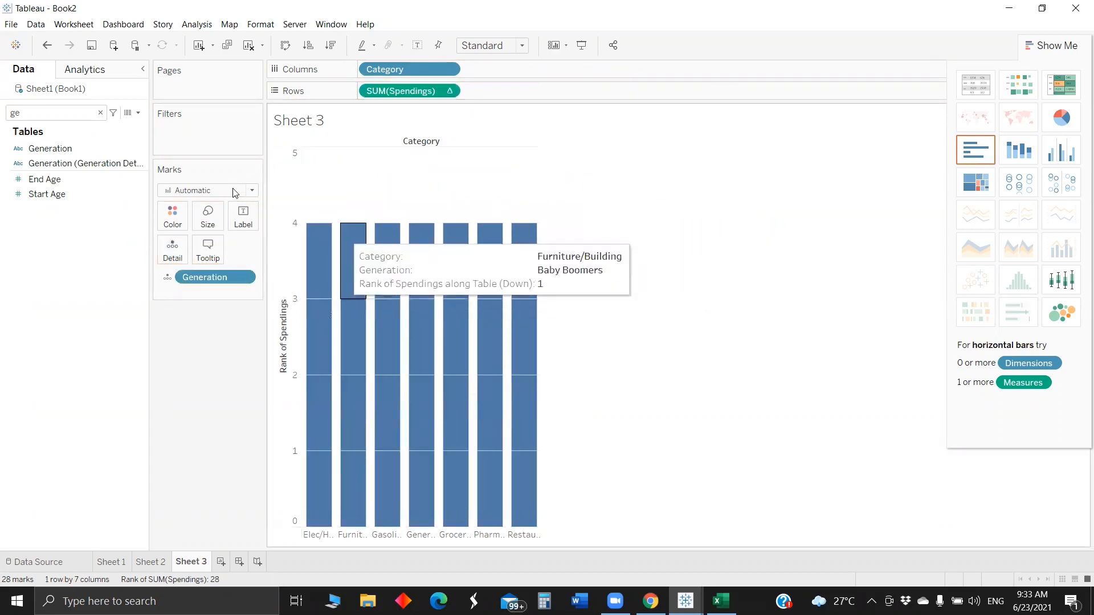
# Try the Area mark type and switch the Spendings rank to discrete and back to continuous
pyautogui.click(194, 191)
pyautogui.click(188, 249)
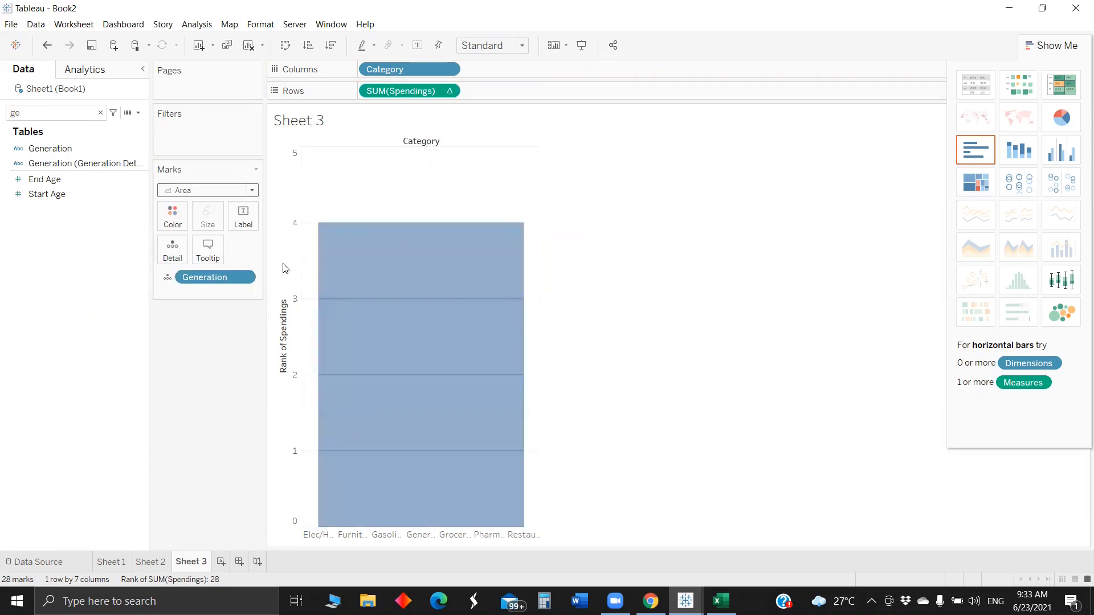
pyautogui.rightClick(390, 91)
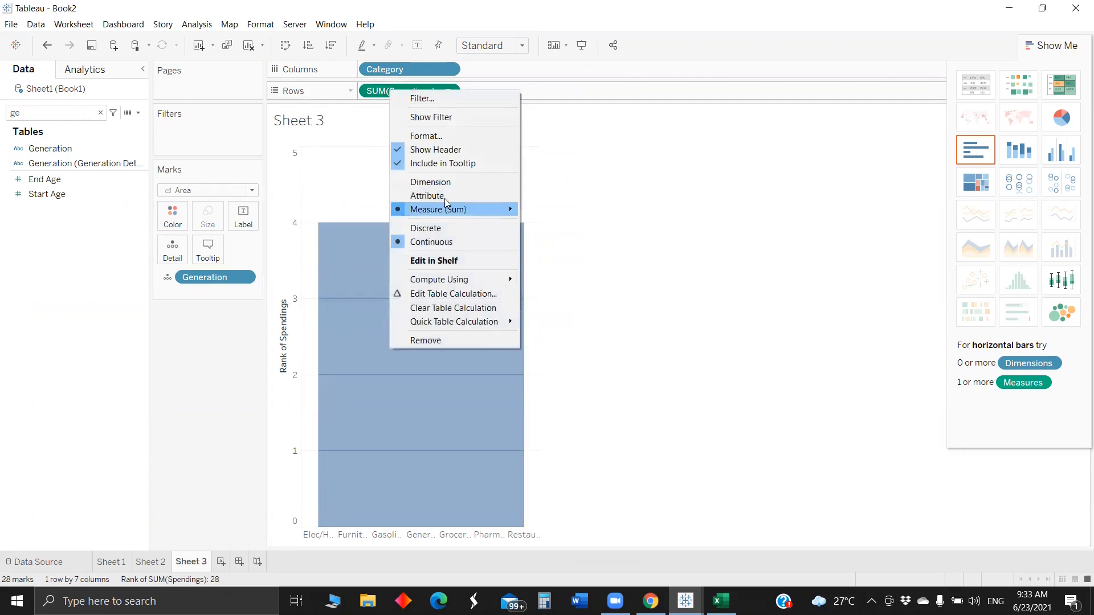
pyautogui.click(448, 228)
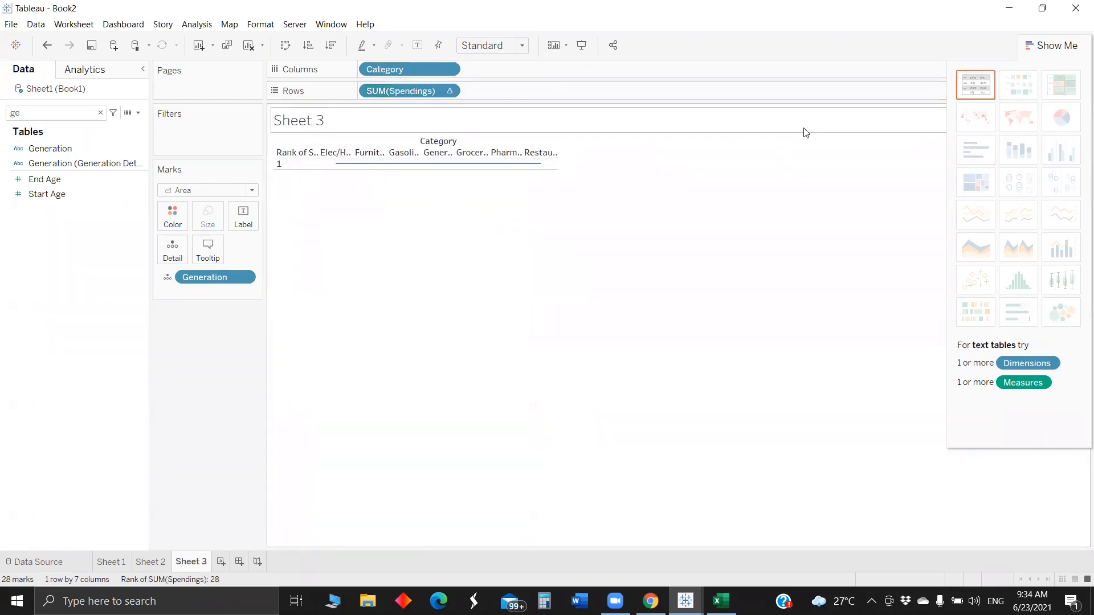
pyautogui.click(449, 91)
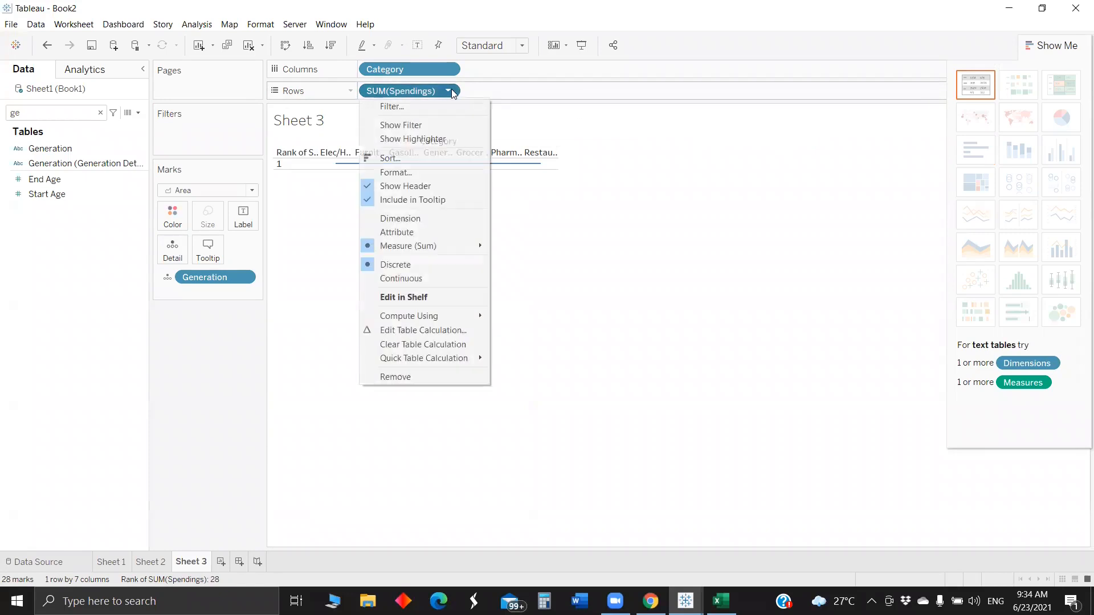
pyautogui.click(417, 277)
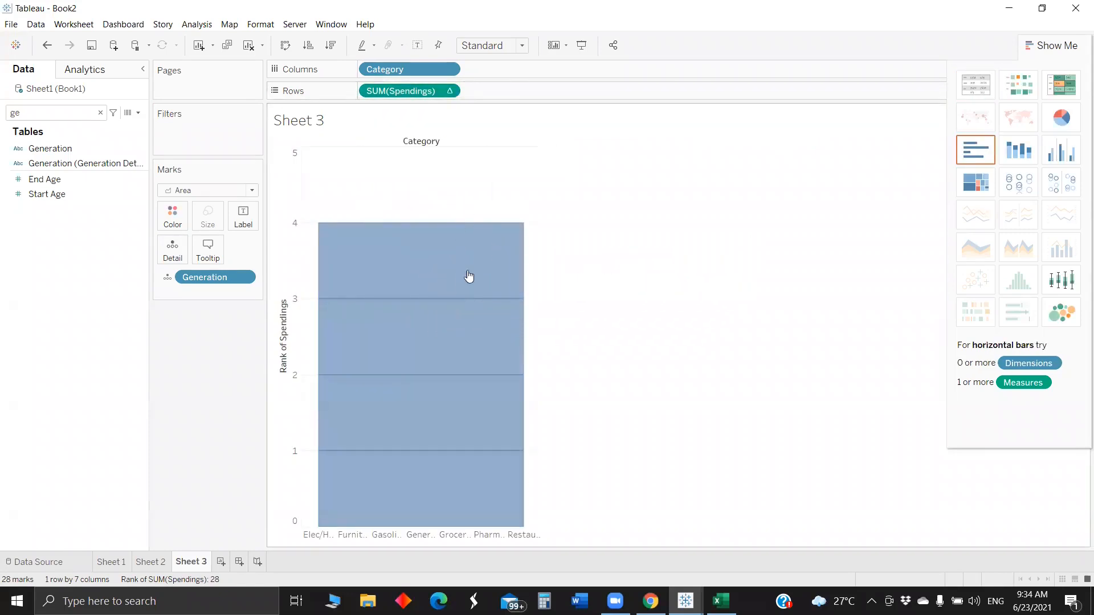
# Change Sheet 3's mark type to Line
pyautogui.click(207, 191)
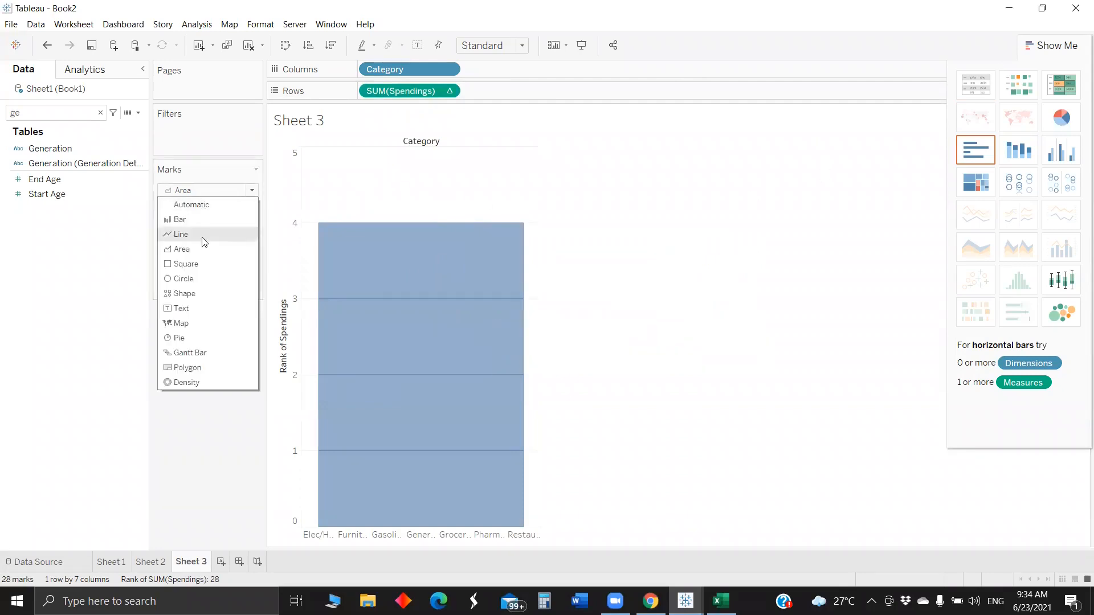
pyautogui.click(201, 235)
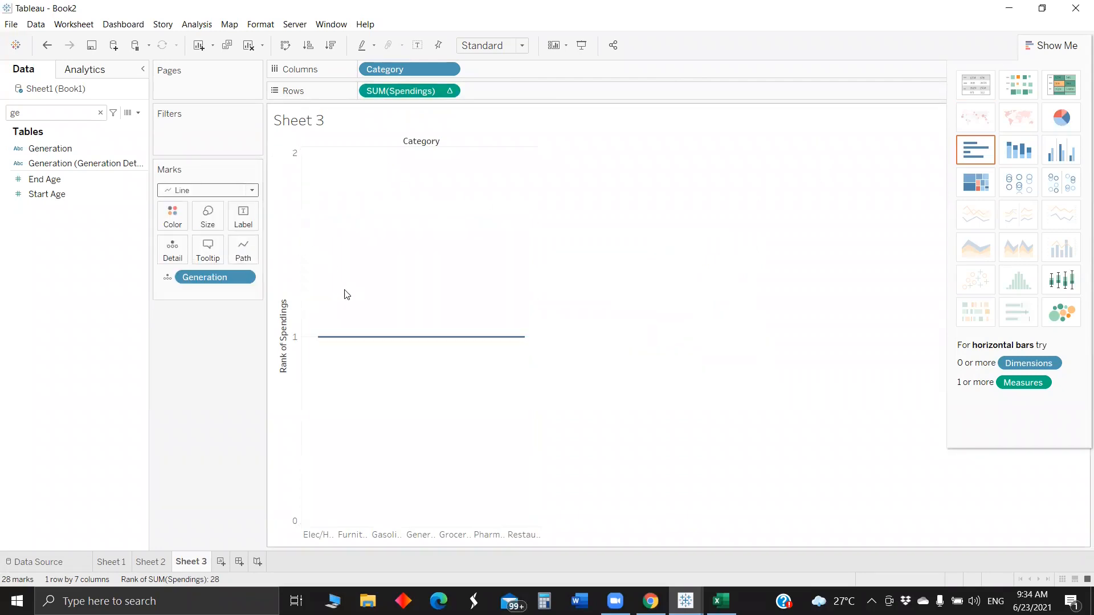
pyautogui.rightClick(288, 280)
pyautogui.click(317, 290)
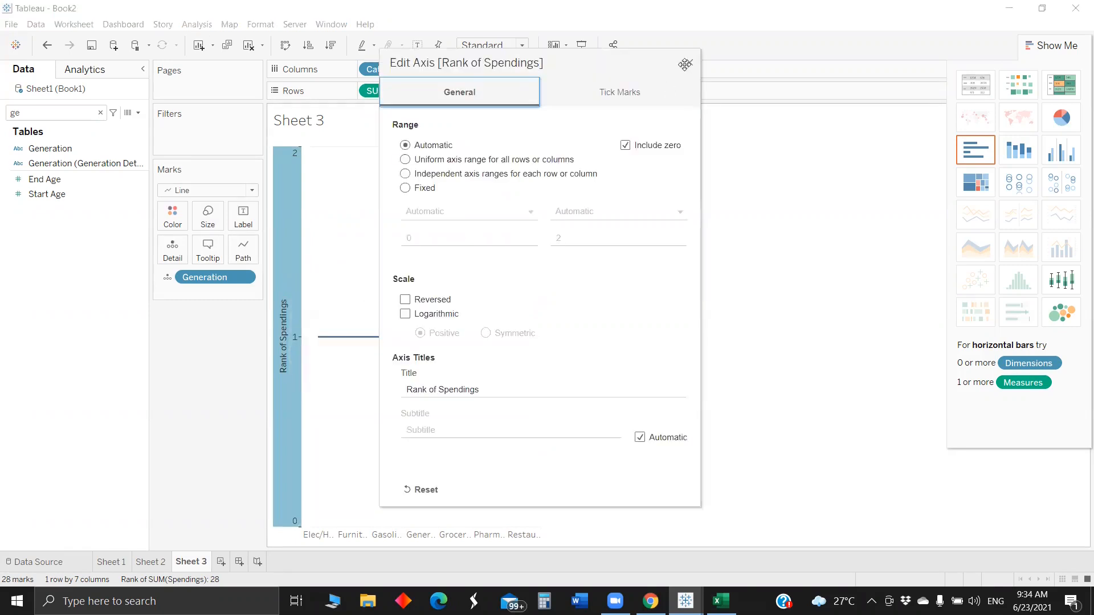
pyautogui.click(689, 63)
# Edit the Spendings rank calculation to compute using specific dimensions with only Generation included
pyautogui.click(448, 91)
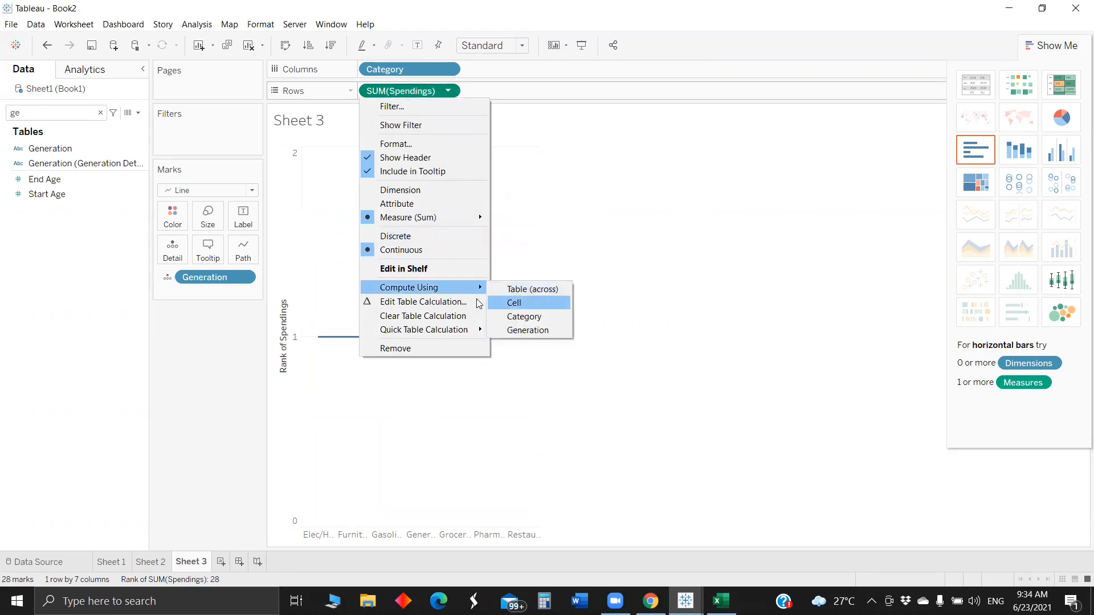
pyautogui.click(442, 307)
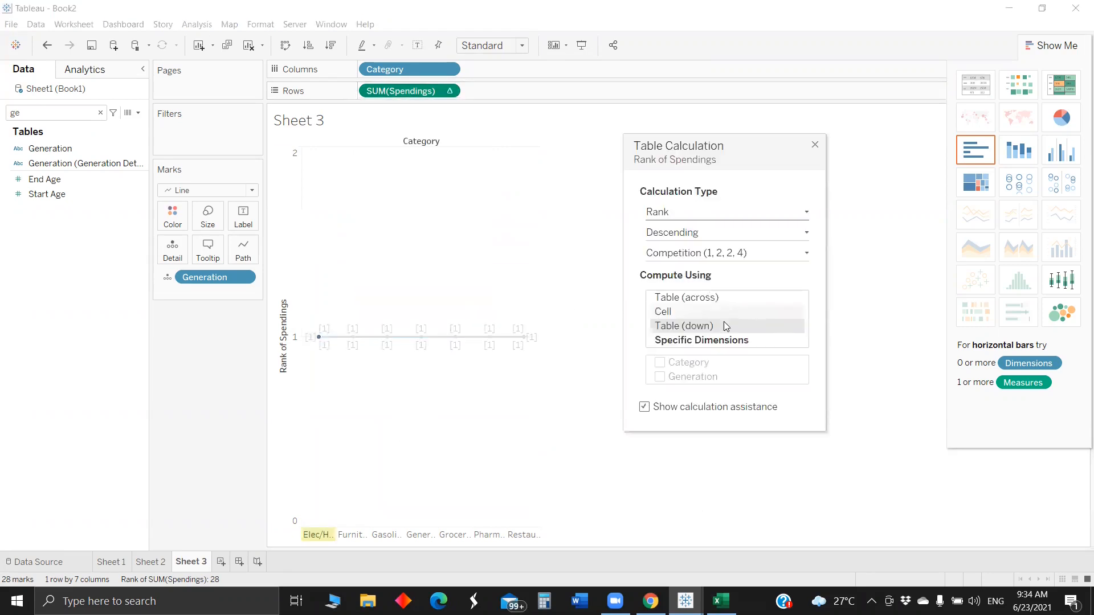
pyautogui.click(693, 342)
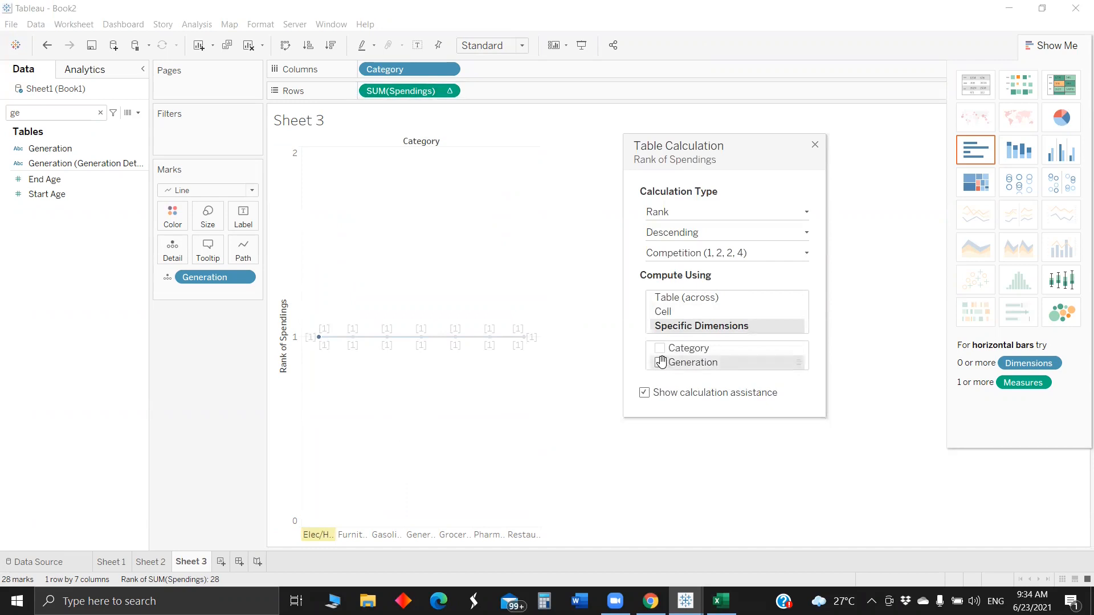
pyautogui.click(660, 362)
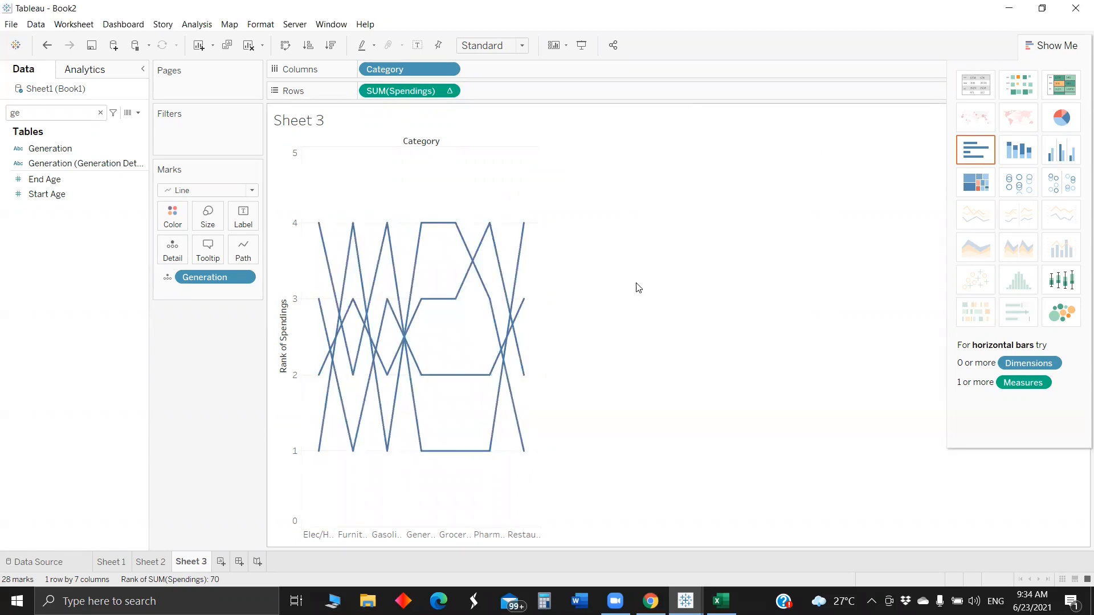
# Add a copy of Generation to Color so each rank line has its own color, and hide the chart type suggestions
pyautogui.moveTo(199, 278); pyautogui.dragTo(172, 217)
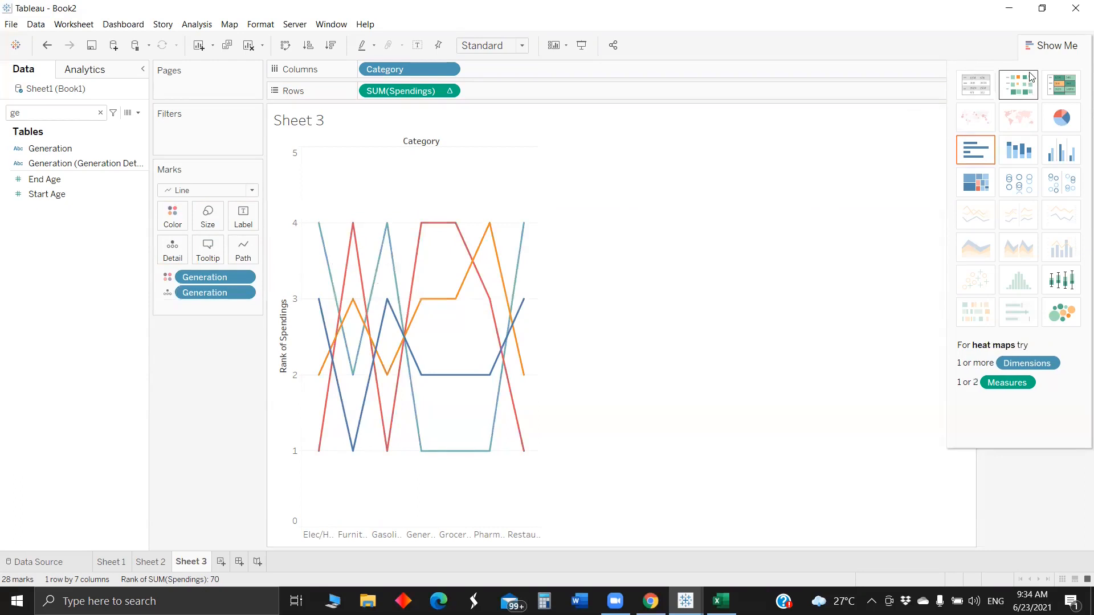
pyautogui.click(1058, 45)
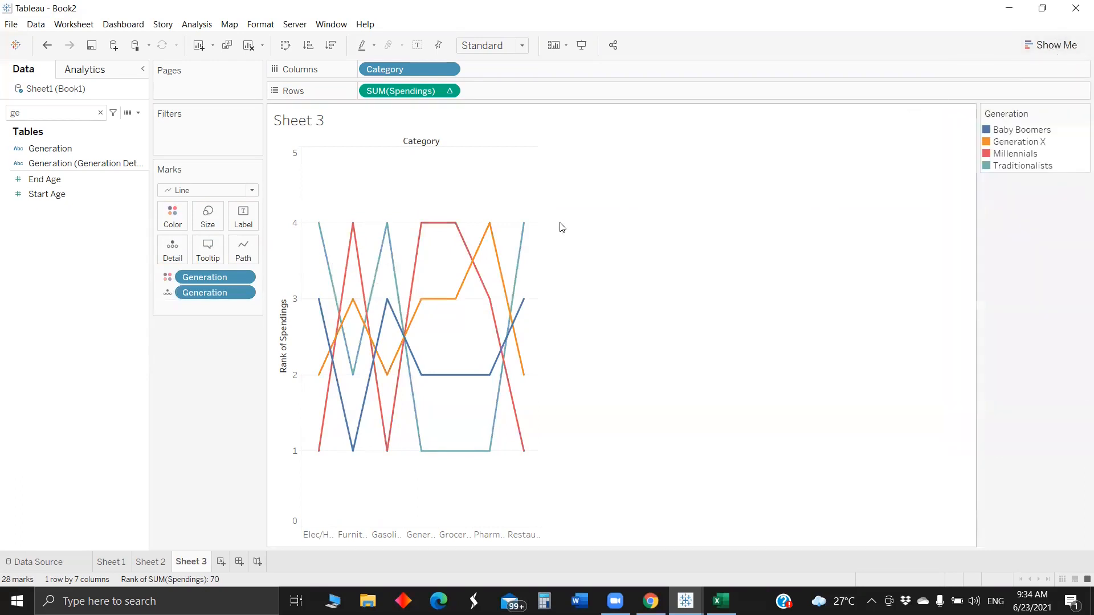
# Reverse the scale of the Rank of Spendings axis and check a line point's tooltip at the first category
pyautogui.rightClick(285, 318)
pyautogui.click(319, 320)
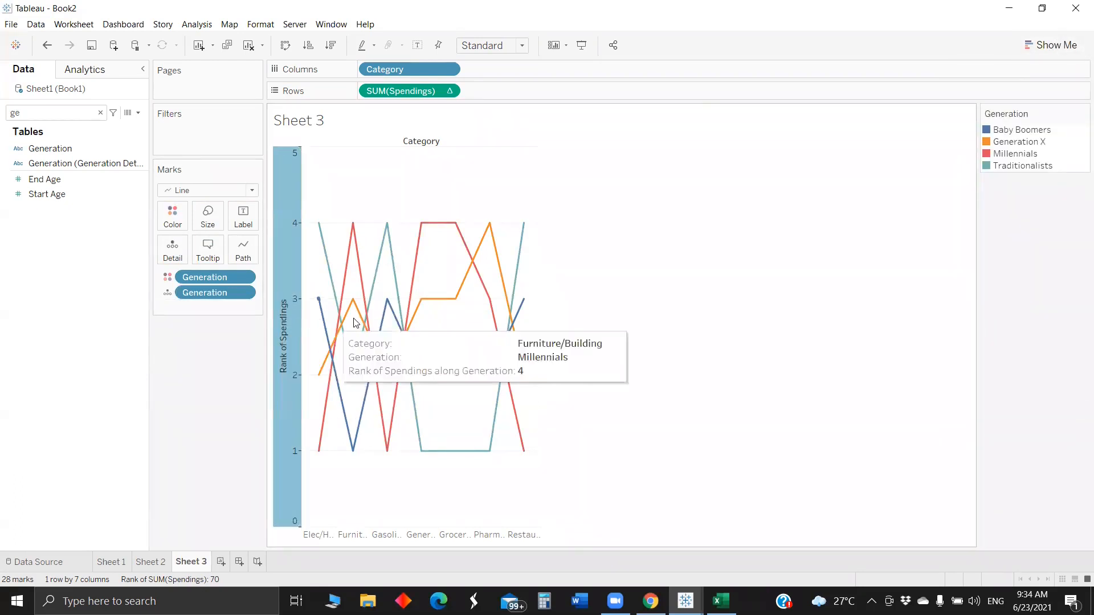
pyautogui.click(405, 300)
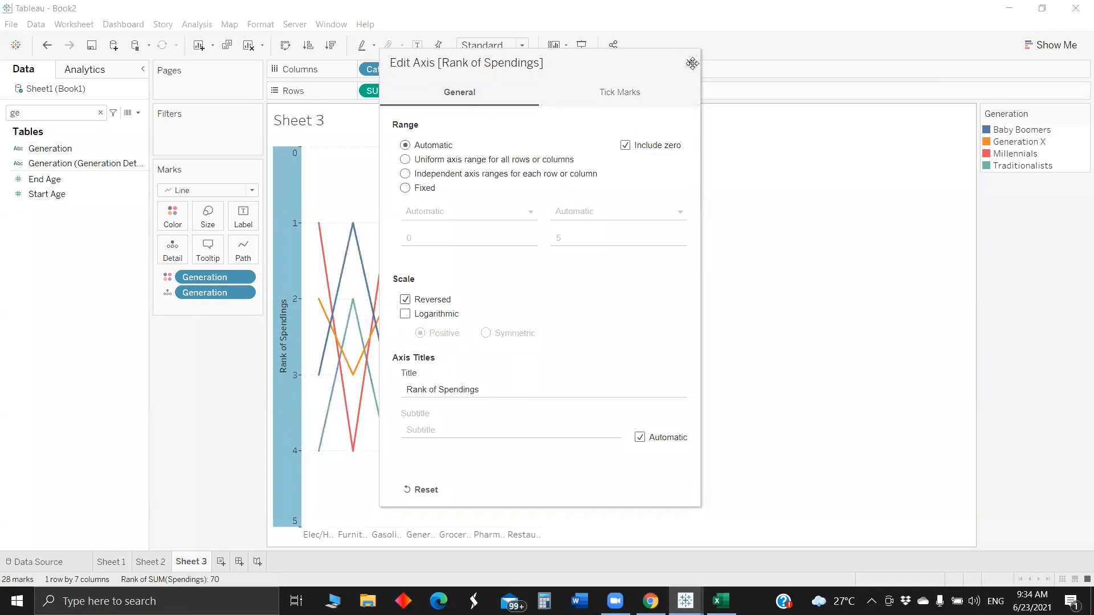
pyautogui.click(690, 63)
pyautogui.moveTo(317, 227)
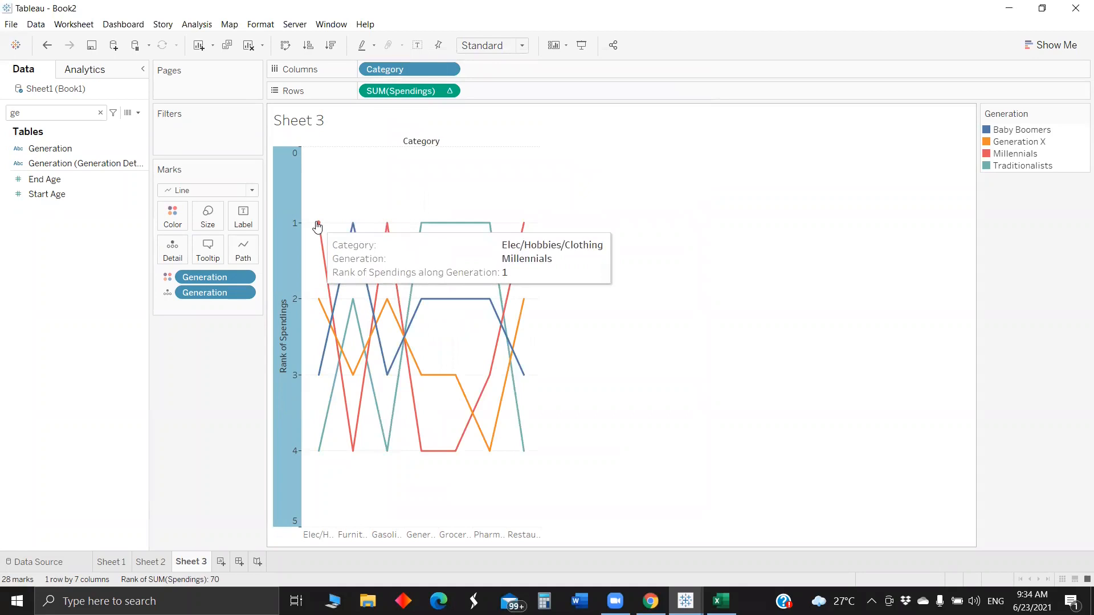
# Duplicate the Spendings rank measure on Rows and change the copy's mark type to Circle
pyautogui.moveTo(354, 457)
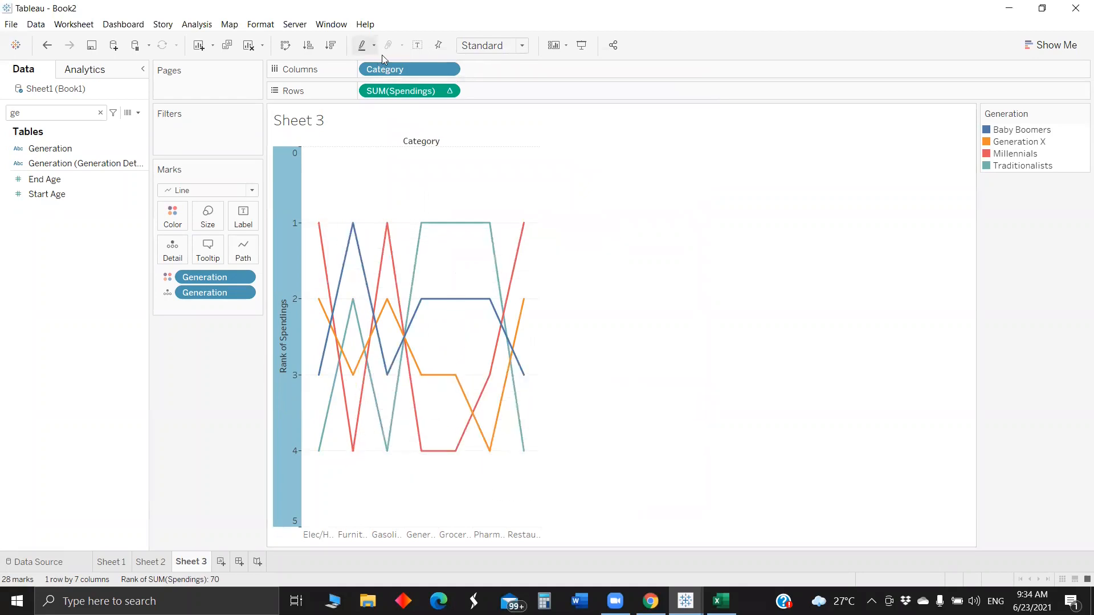
pyautogui.moveTo(403, 94); pyautogui.dragTo(565, 93)
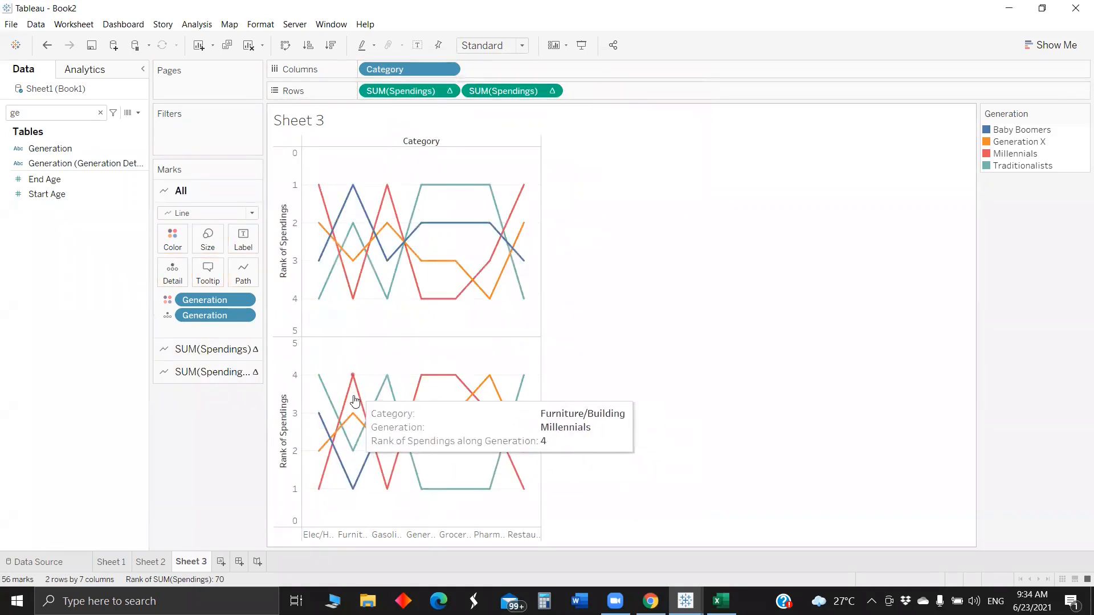
pyautogui.click(239, 371)
pyautogui.click(208, 258)
pyautogui.click(189, 345)
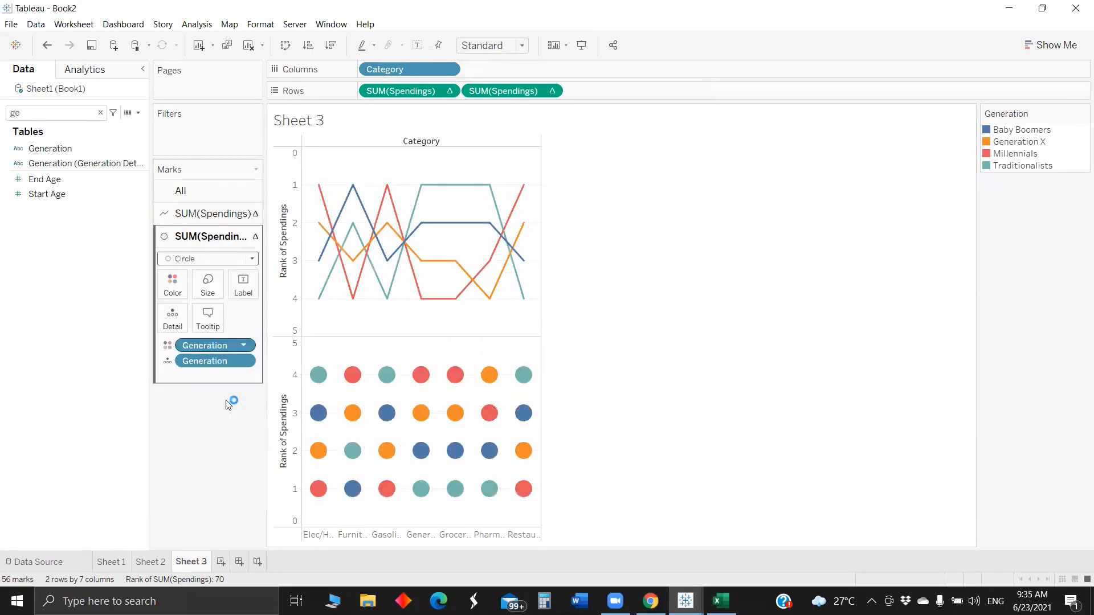
# Label the circles with the Spendings rank and set the labels' vertical alignment to Middle, keeping the default label text
pyautogui.moveTo(504, 91); pyautogui.dragTo(253, 278)
pyautogui.click(244, 283)
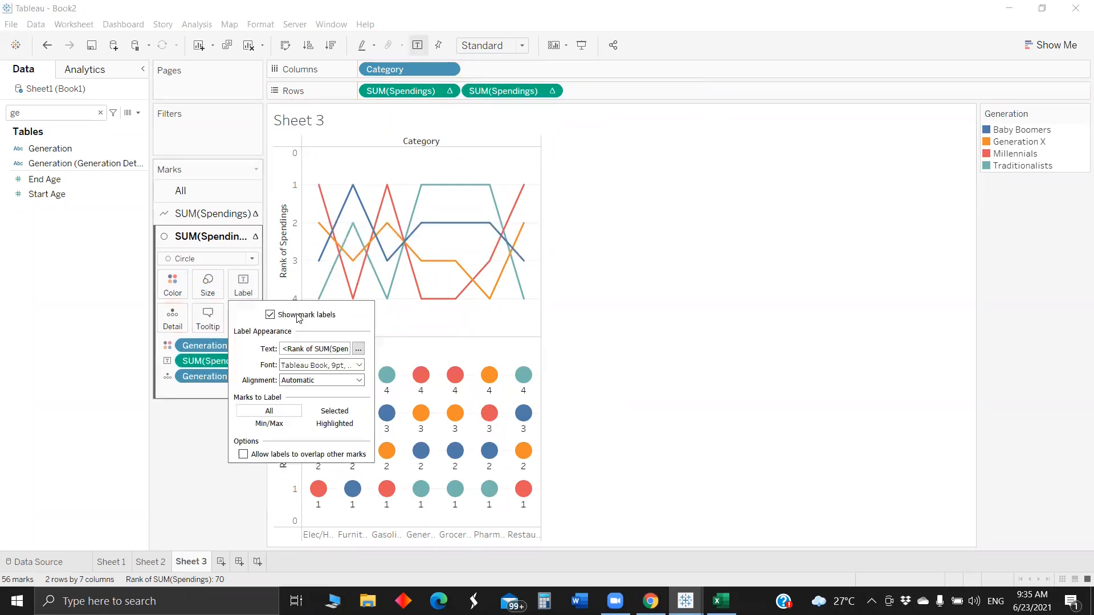
pyautogui.click(358, 349)
pyautogui.click(1005, 203)
pyautogui.click(358, 380)
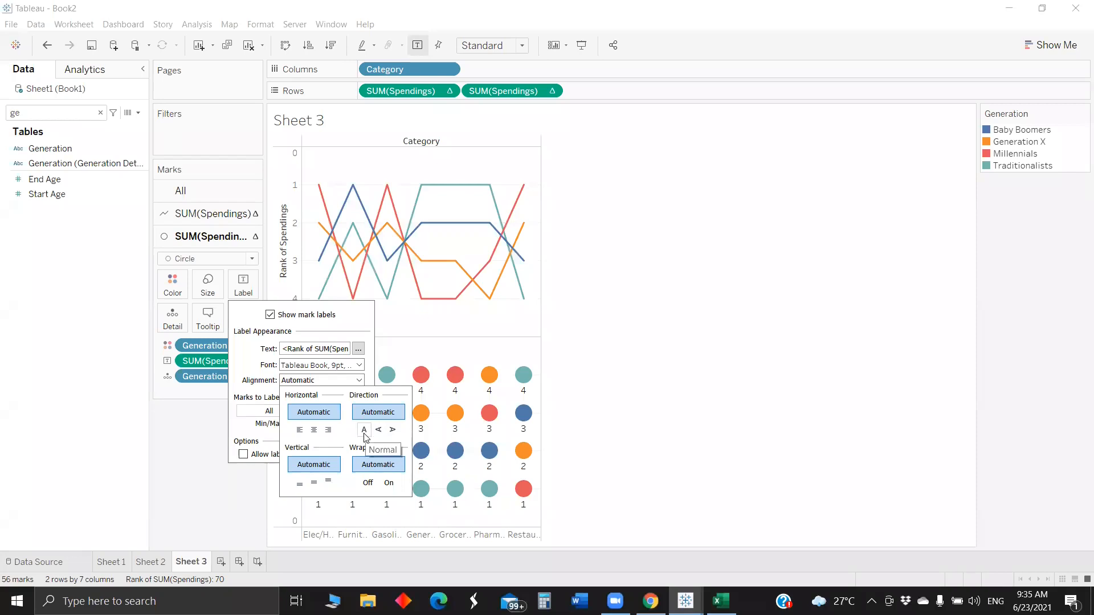
pyautogui.click(313, 483)
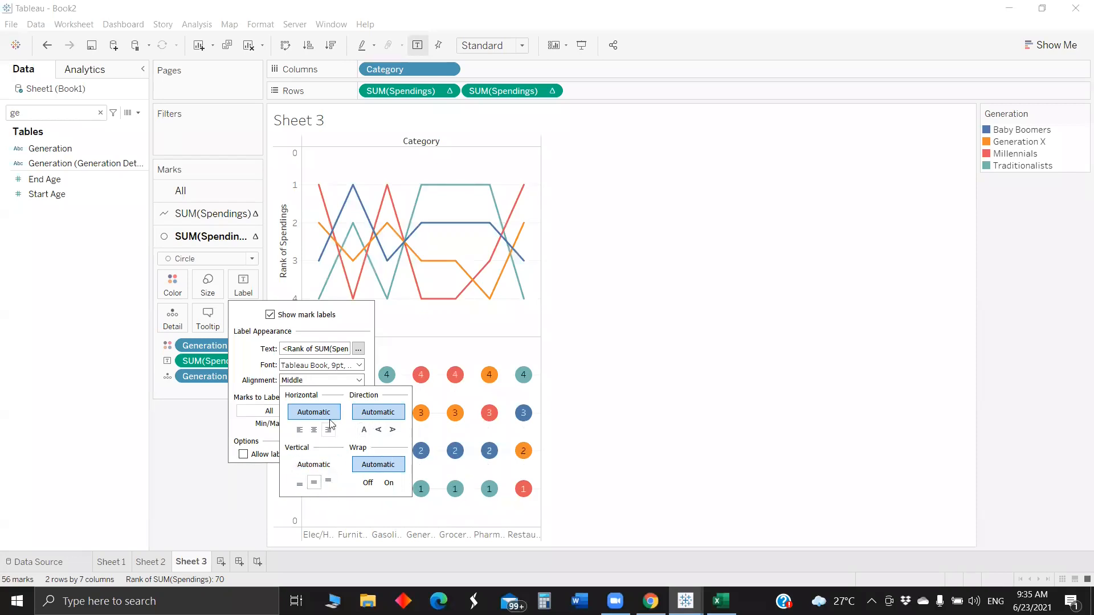
pyautogui.click(225, 405)
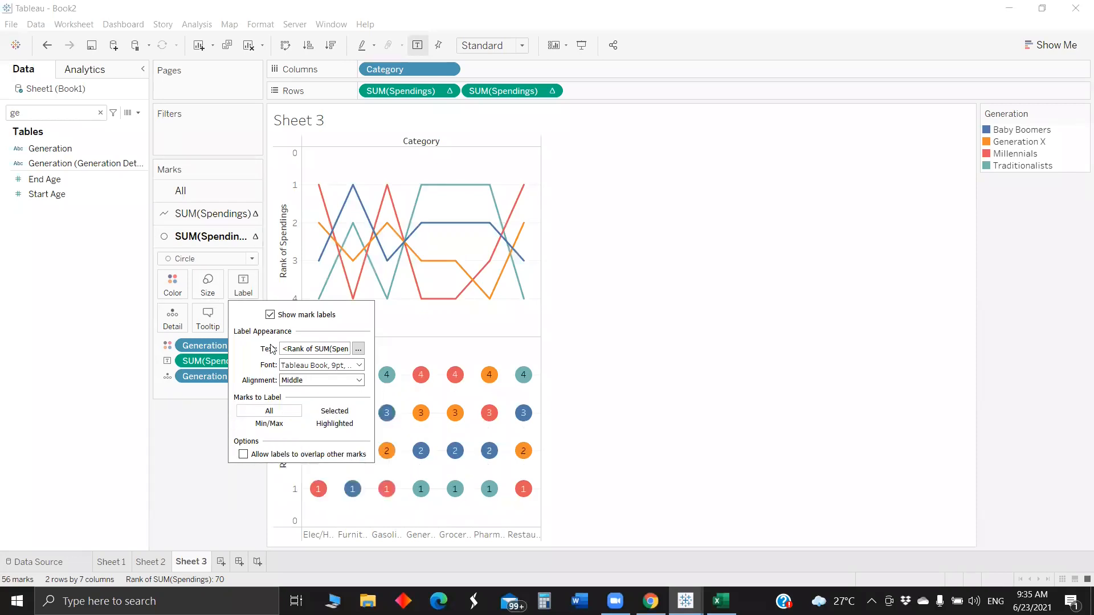
pyautogui.click(358, 349)
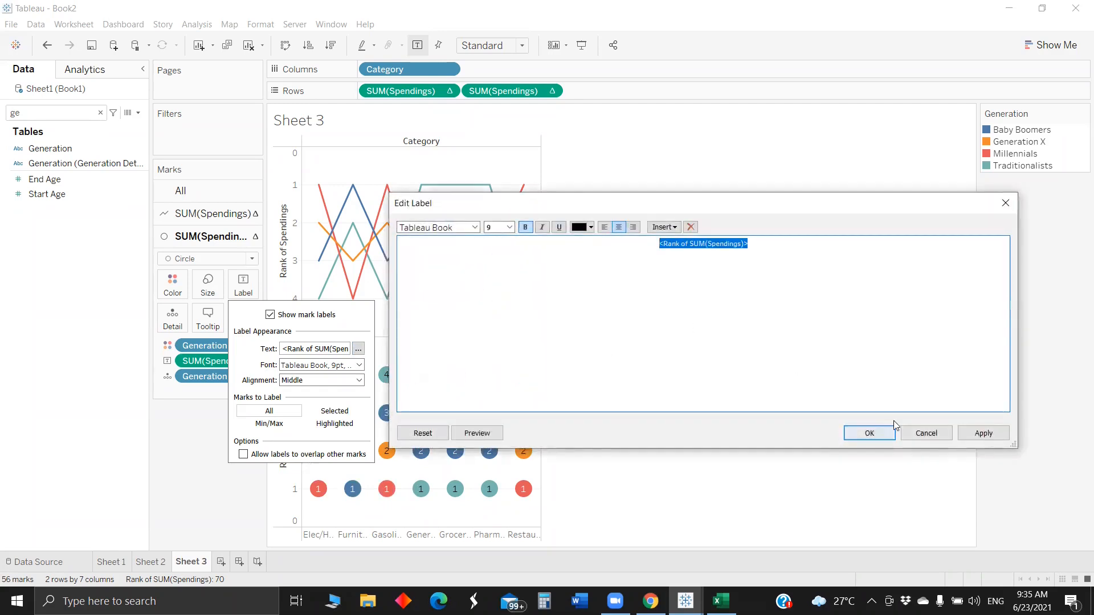
pyautogui.click(874, 433)
pyautogui.click(142, 454)
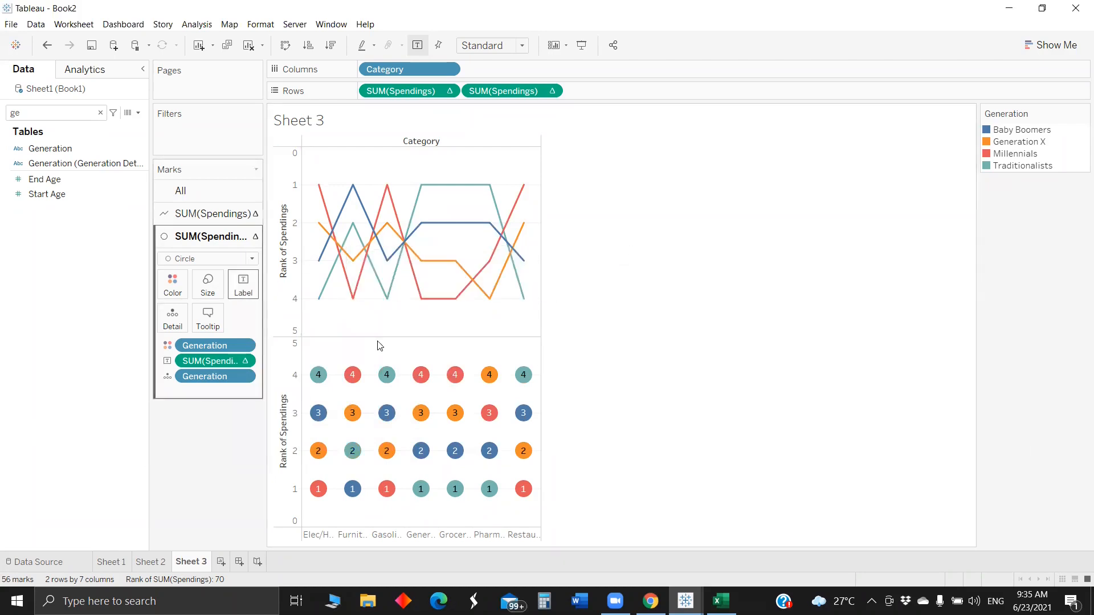
# Combine the line and circle rank charts into a dual axis and synchronize the two axes
pyautogui.rightClick(284, 422)
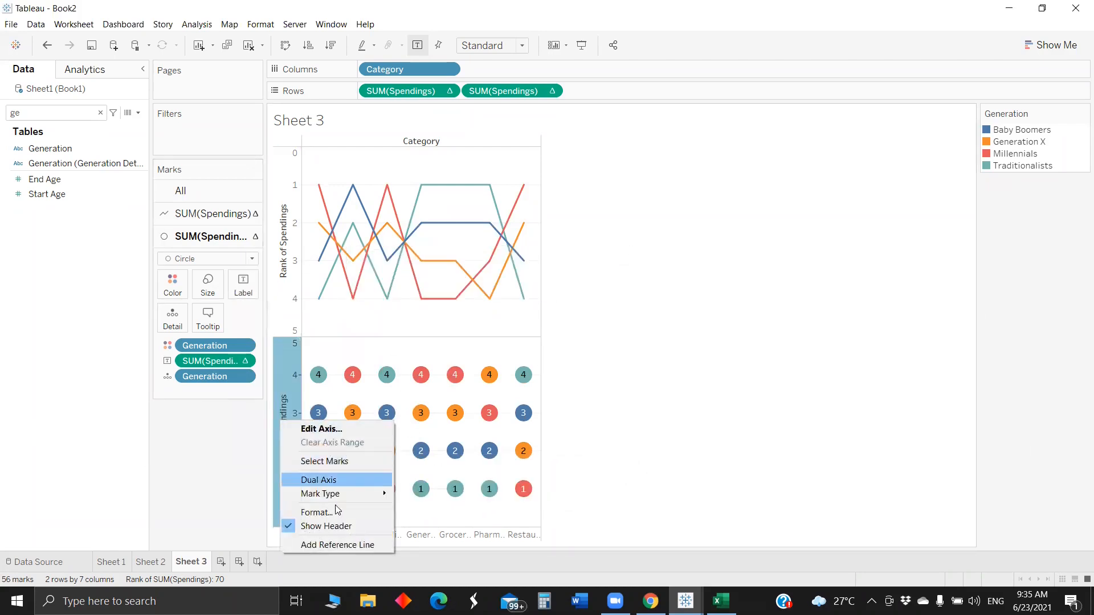
pyautogui.click(342, 481)
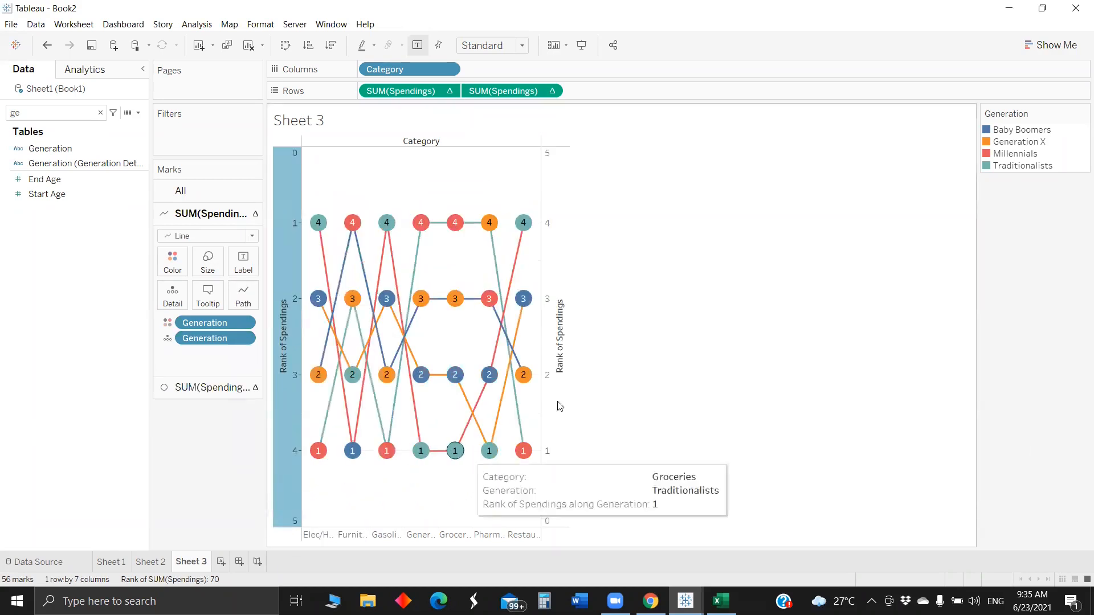
pyautogui.rightClick(557, 321)
pyautogui.click(633, 394)
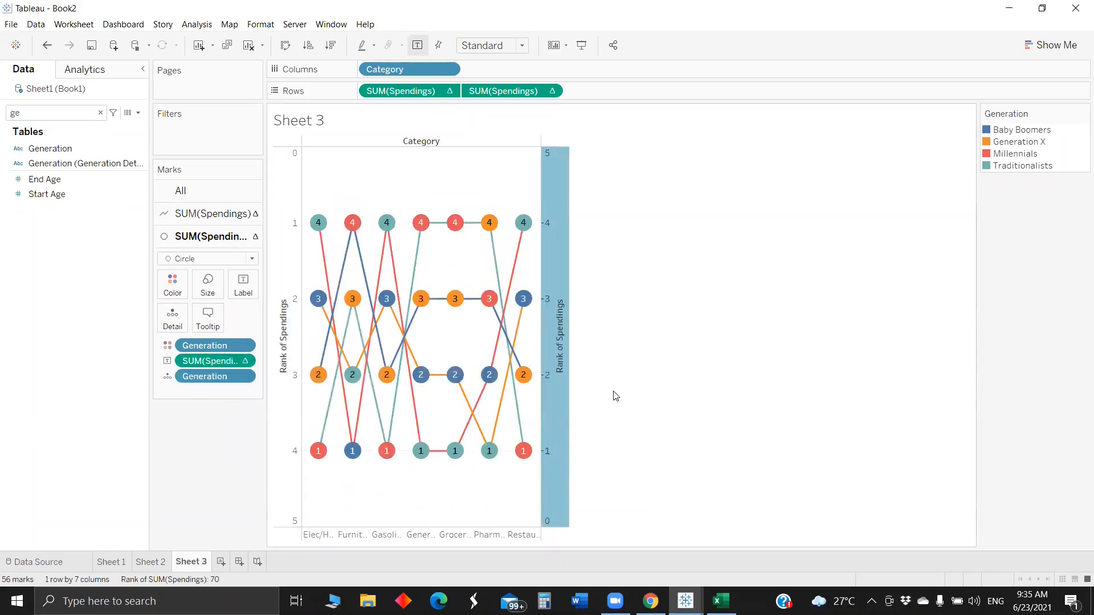
# Hide the secondary Rank of Spendings axis header and fit the bump chart to Entire View
pyautogui.rightClick(561, 344)
pyautogui.click(621, 471)
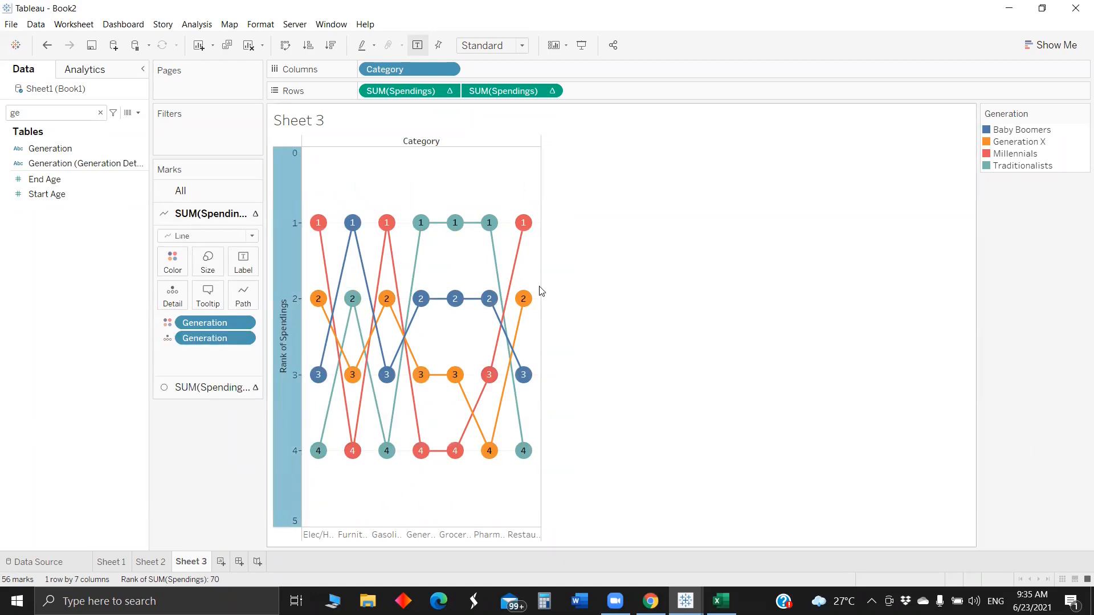
pyautogui.click(479, 45)
pyautogui.click(494, 100)
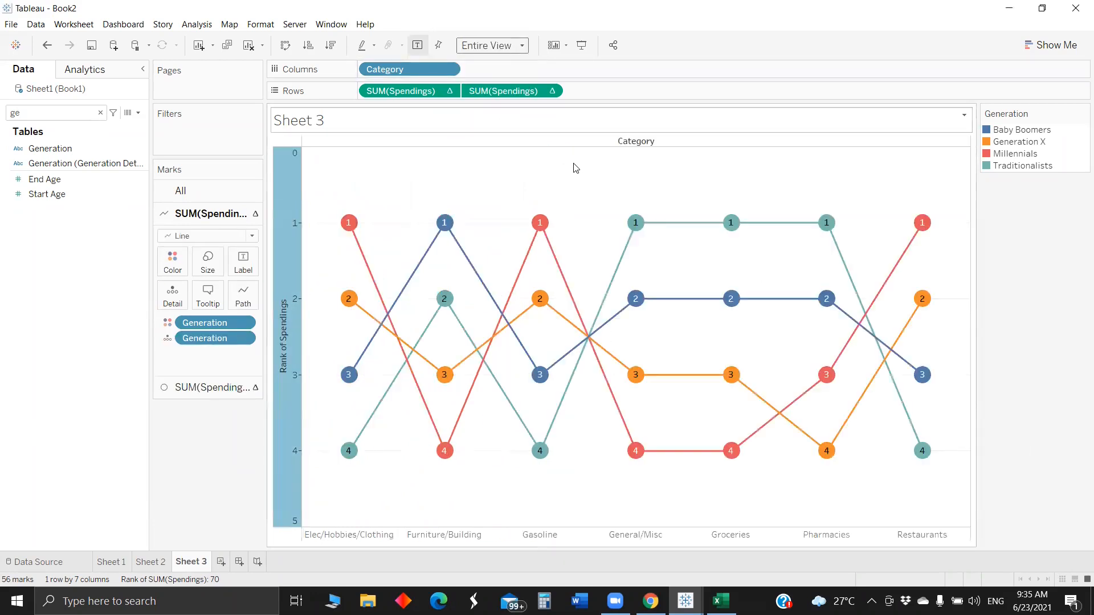
pyautogui.moveTo(625, 469)
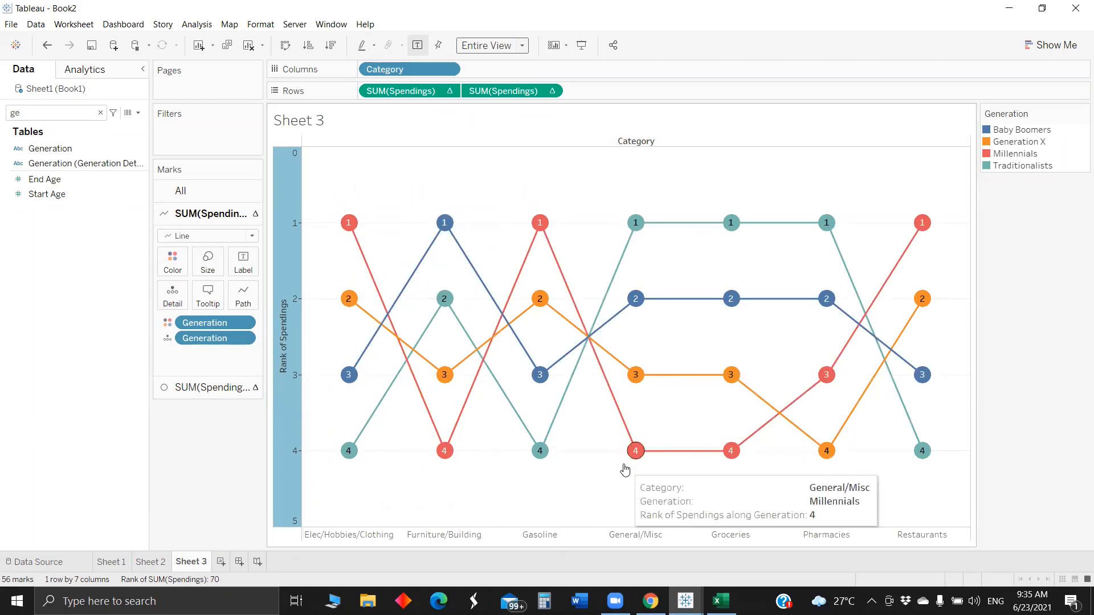
pyautogui.moveTo(433, 442)
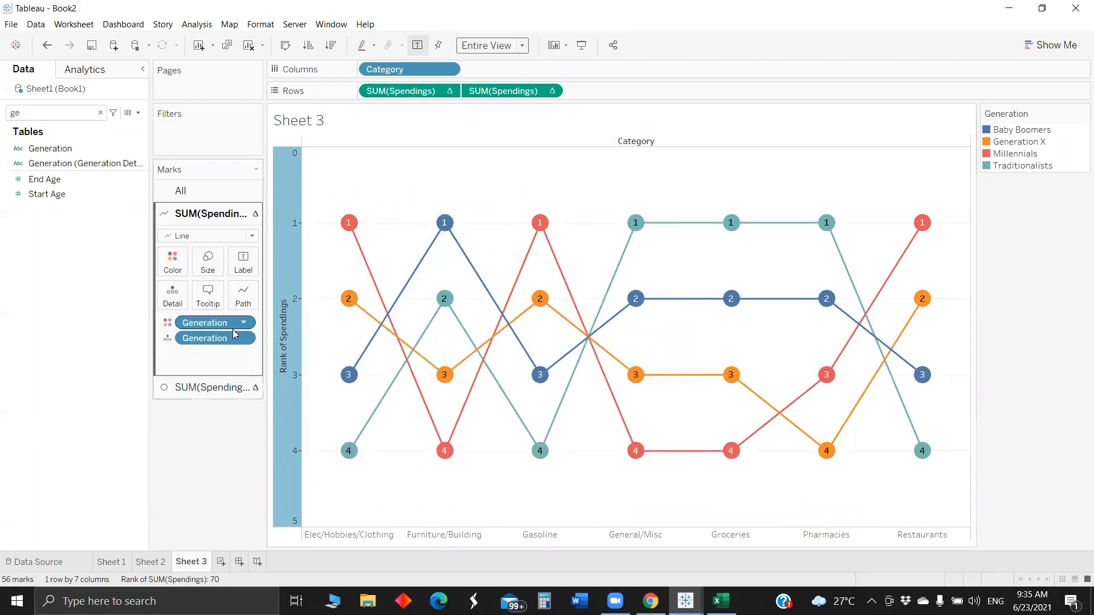
# Enlarge the circle marks on the bump chart so the rank numbers have more room
pyautogui.click(217, 389)
pyautogui.click(208, 285)
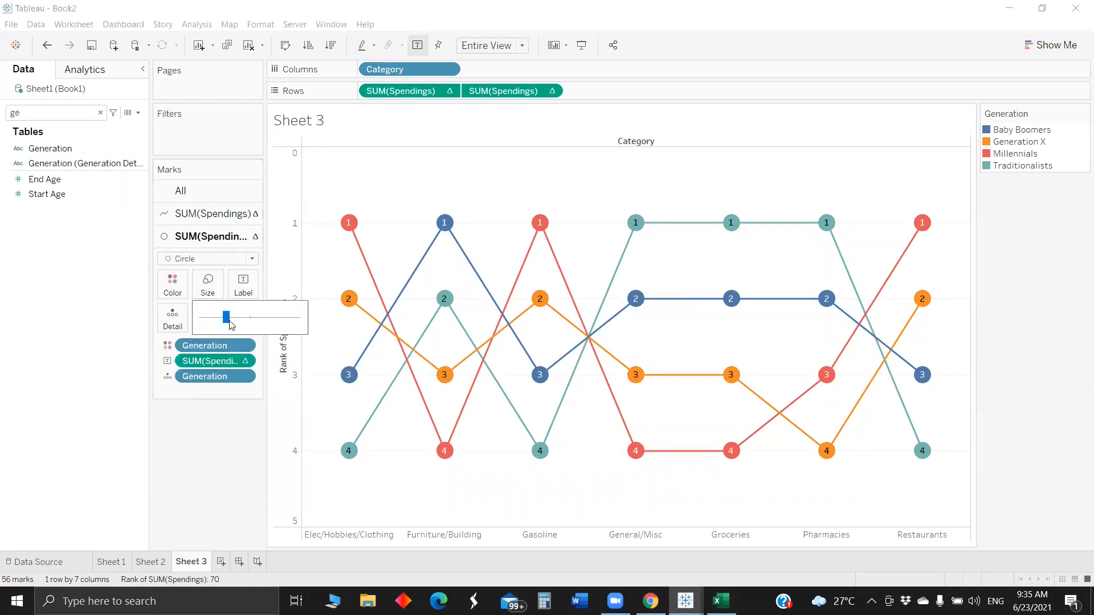
pyautogui.moveTo(236, 324); pyautogui.dragTo(240, 324)
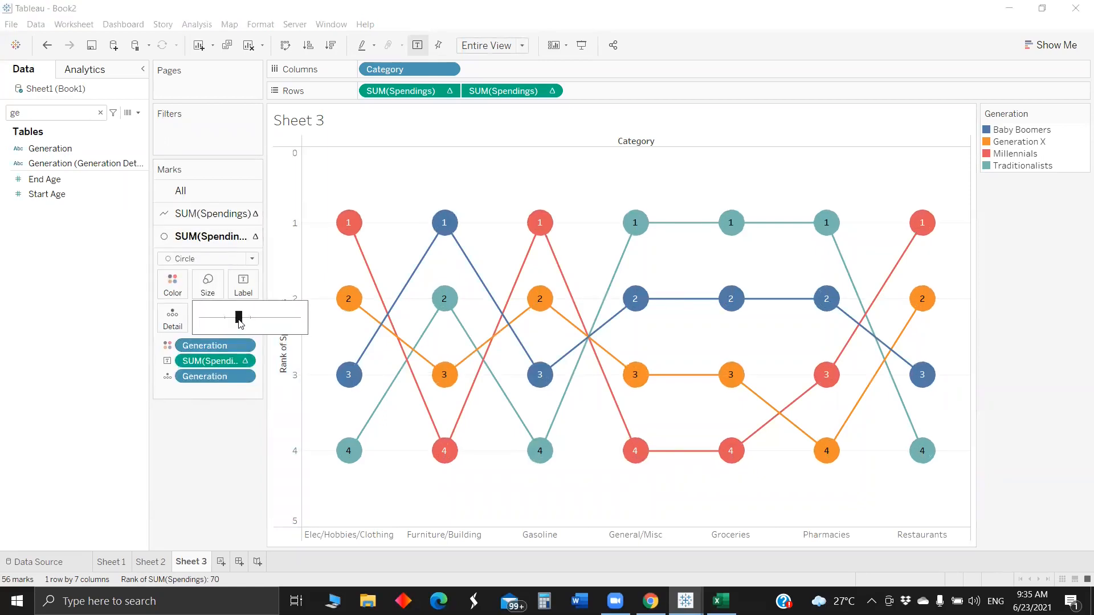
# Set the circle labels' font size to 14 and hide the Category field label above the chart
pyautogui.click(243, 285)
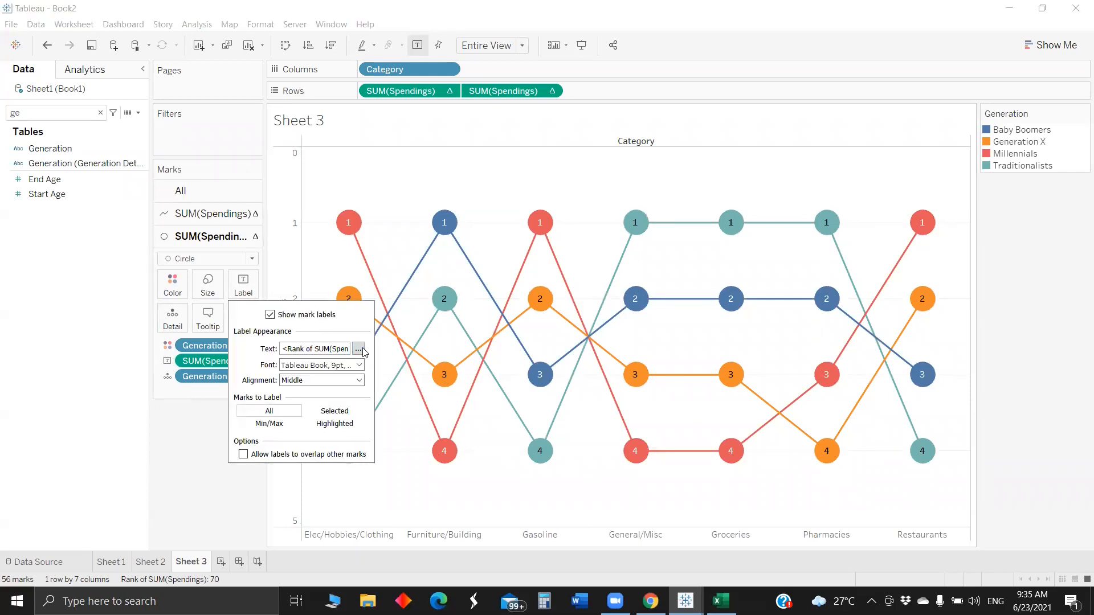
pyautogui.click(358, 349)
pyautogui.click(510, 227)
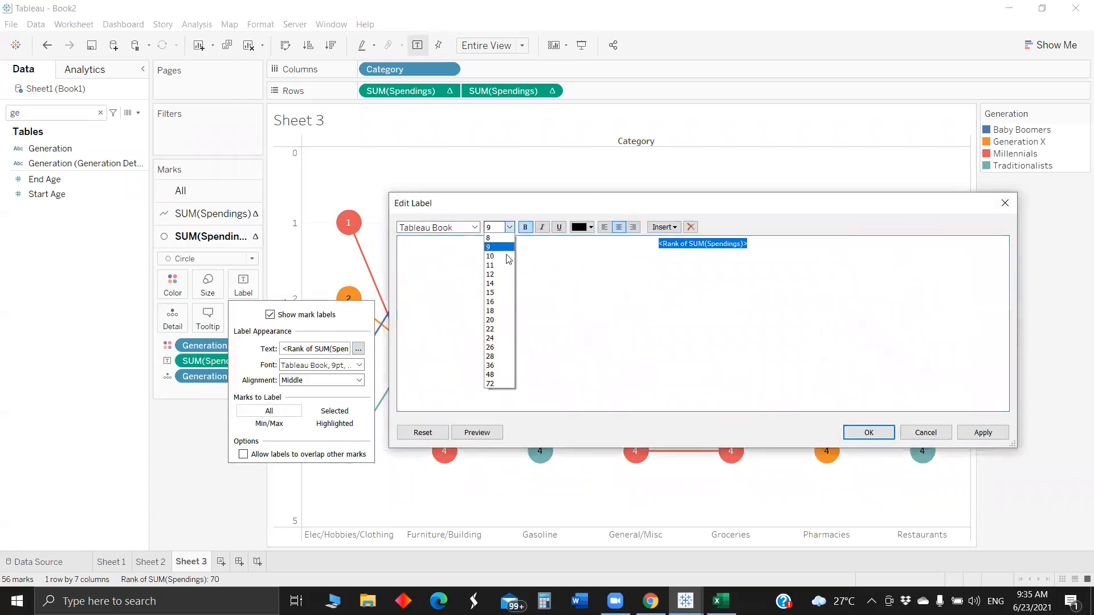
pyautogui.click(499, 290)
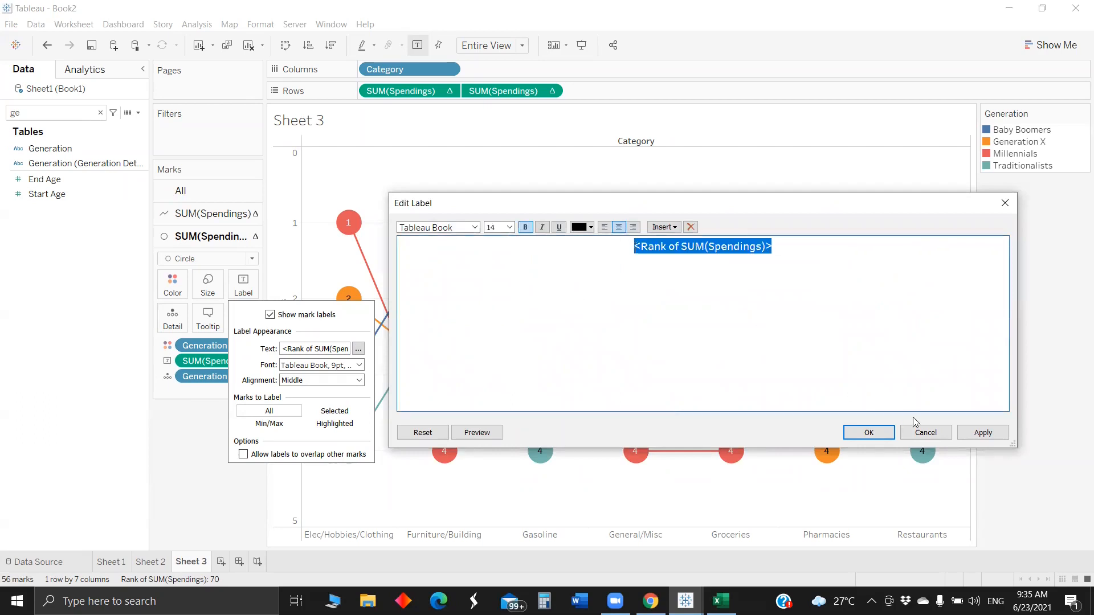
pyautogui.click(986, 432)
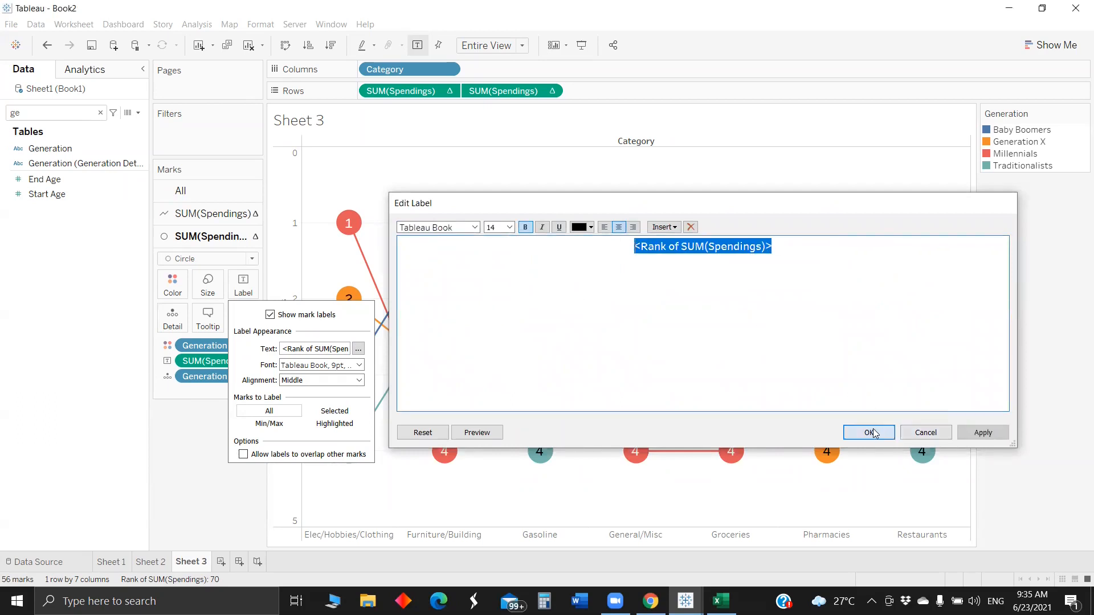
pyautogui.click(859, 432)
pyautogui.click(482, 164)
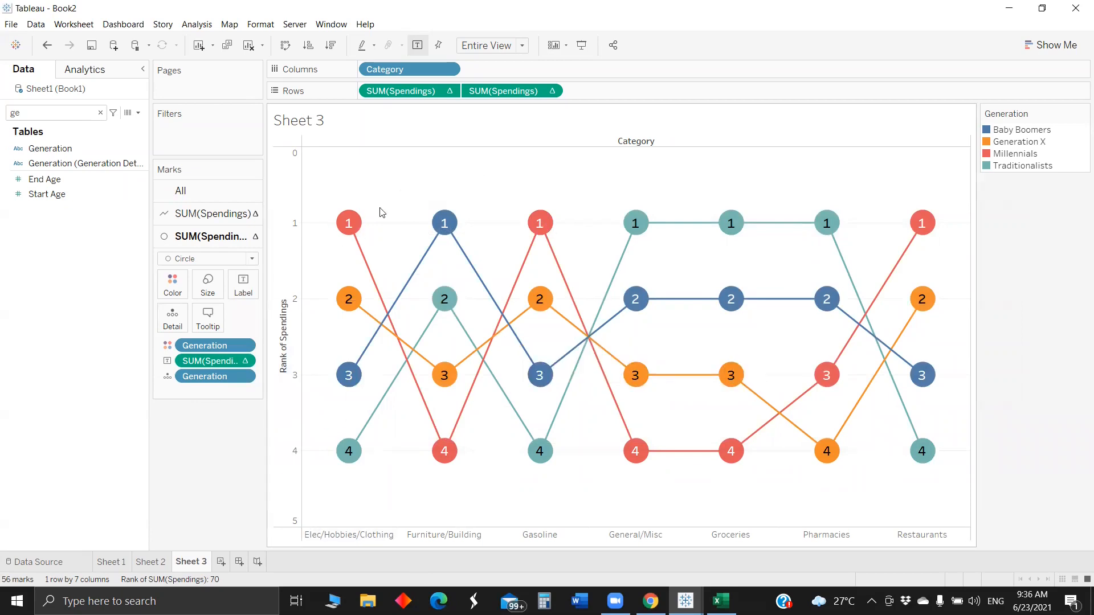
pyautogui.rightClick(587, 141)
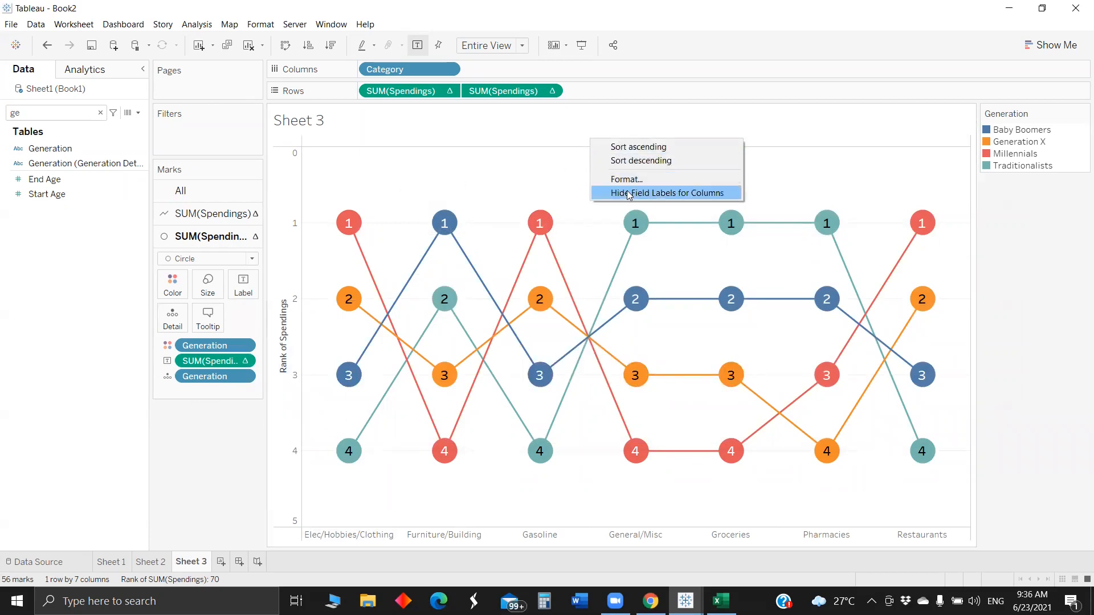
pyautogui.click(627, 190)
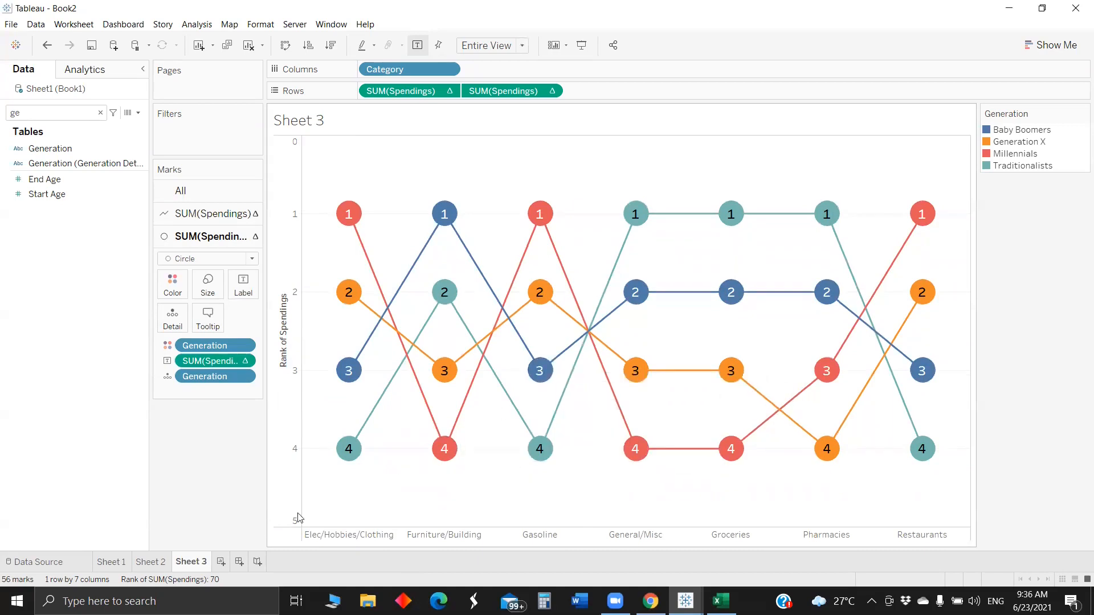
# Add a blank worksheet and a new dashboard, and place Sheet 3 on the dashboard
pyautogui.click(220, 562)
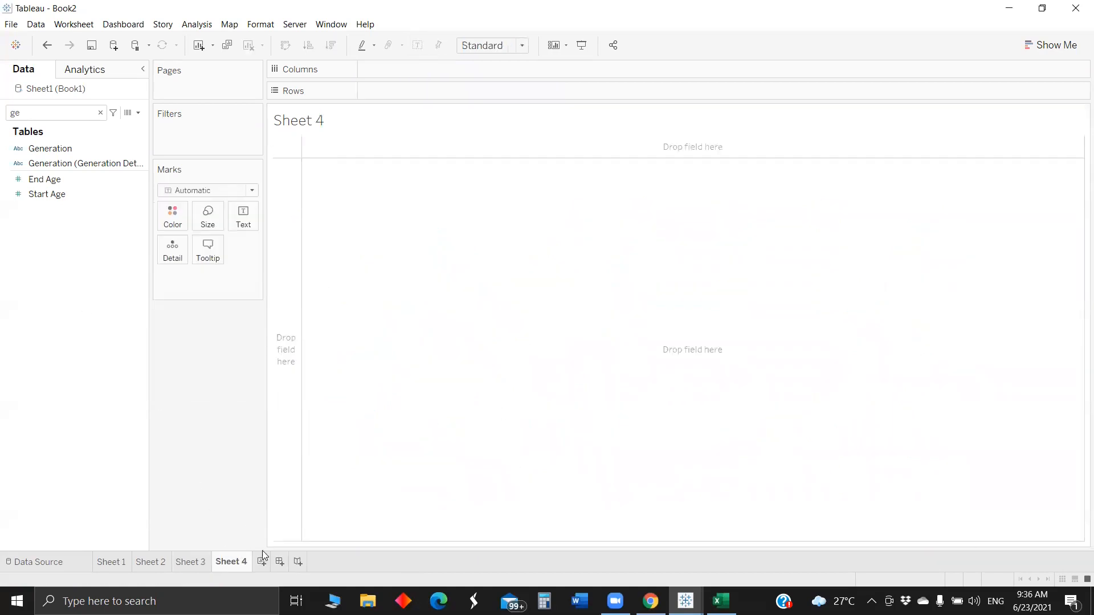
pyautogui.click(280, 562)
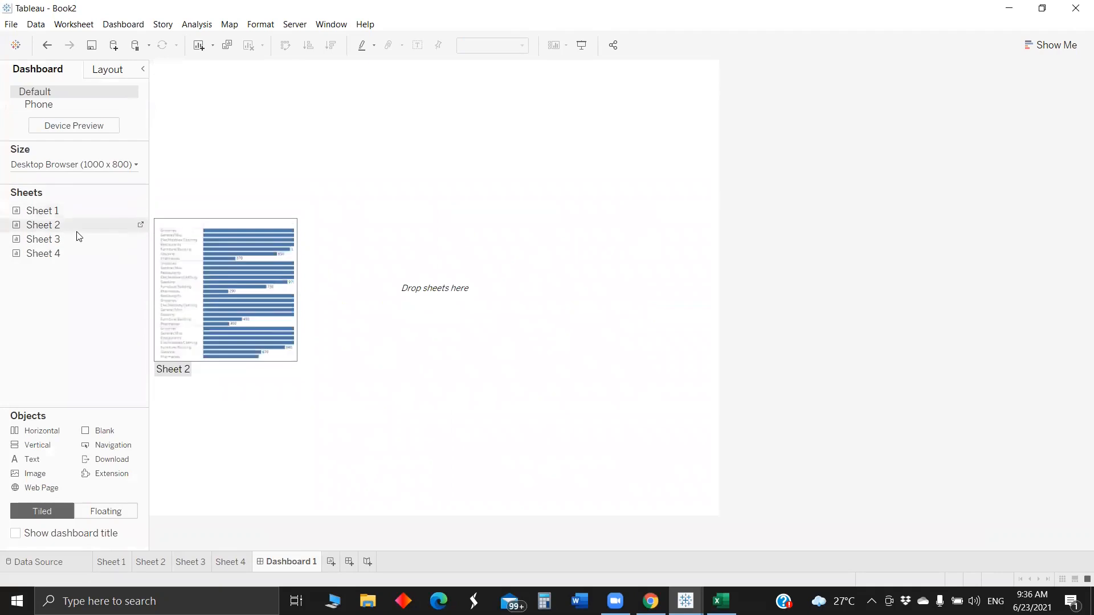
pyautogui.moveTo(76, 244); pyautogui.dragTo(336, 257)
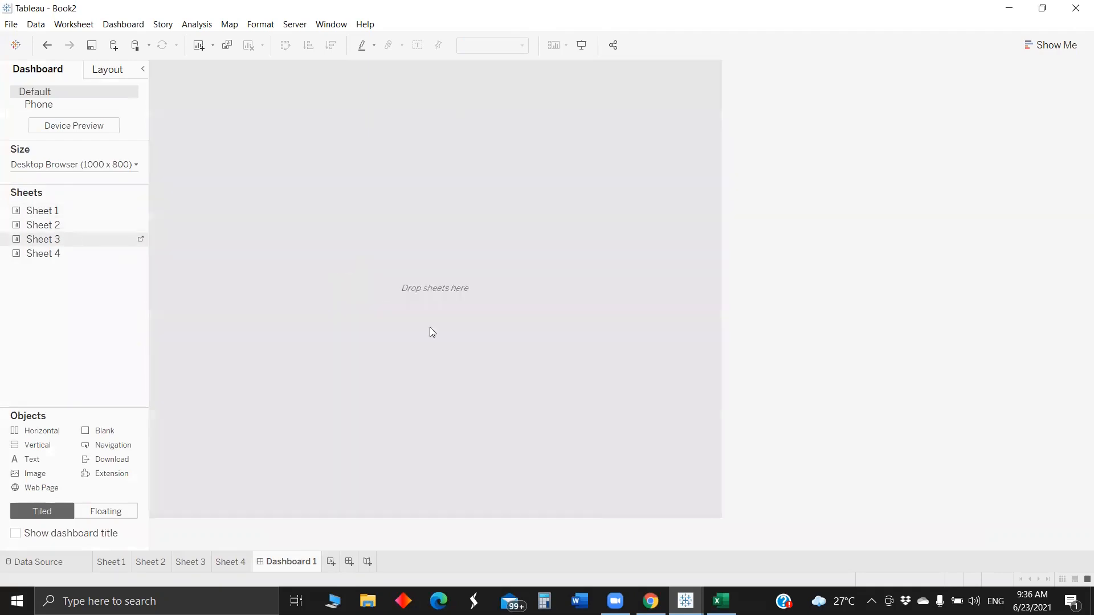
pyautogui.moveTo(432, 332); pyautogui.dragTo(433, 336)
# Duplicate Sheet 3 and open the copy, Sheet 3 (2)
pyautogui.click(242, 562)
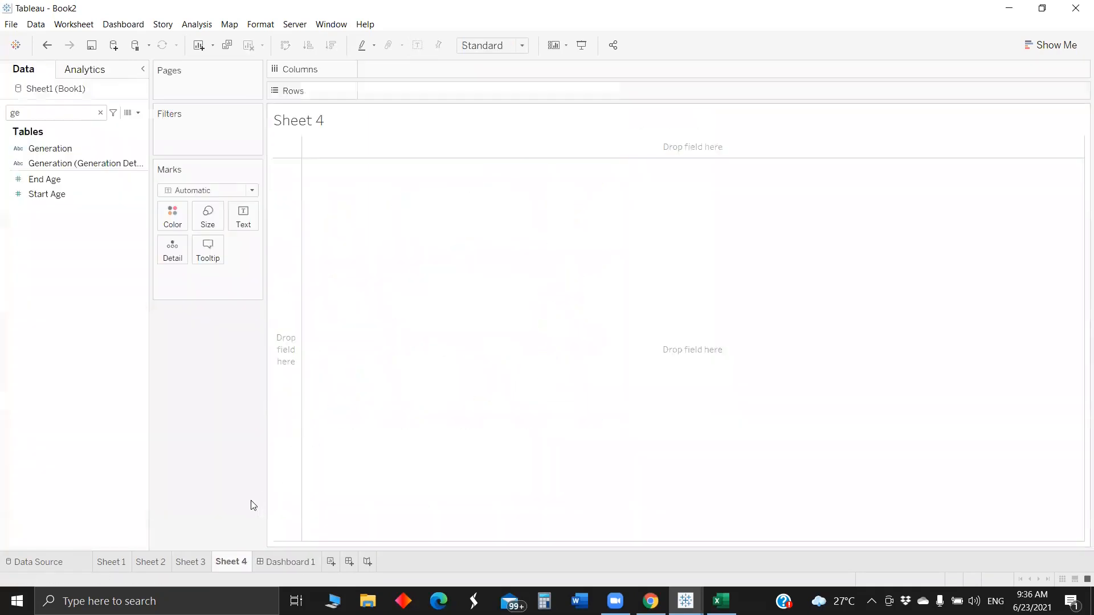
pyautogui.rightClick(195, 560)
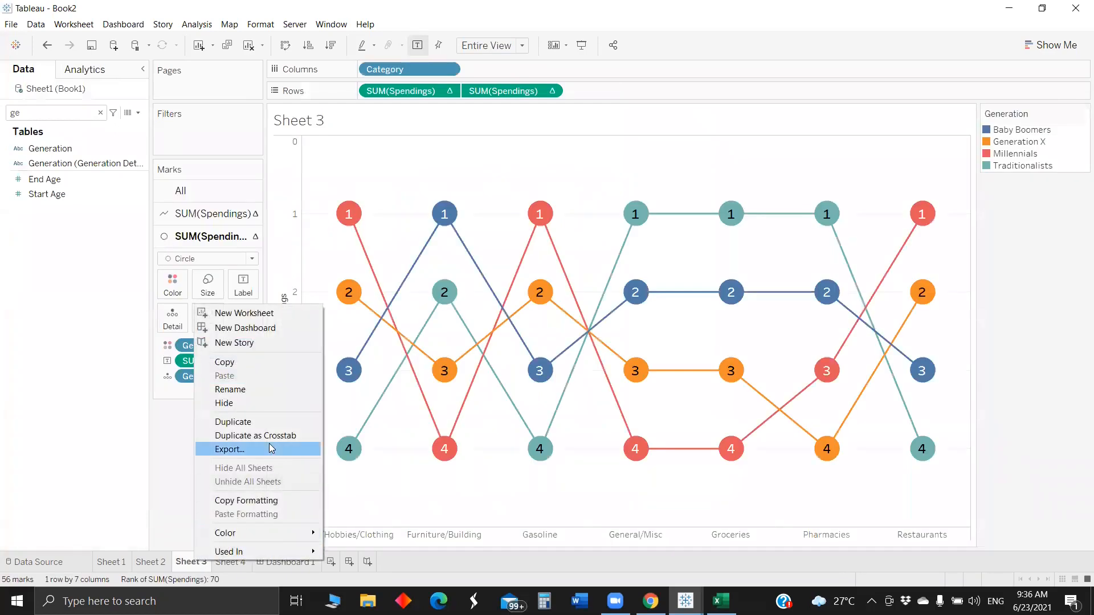
pyautogui.click(276, 421)
pyautogui.click(279, 565)
pyautogui.rightClick(279, 565)
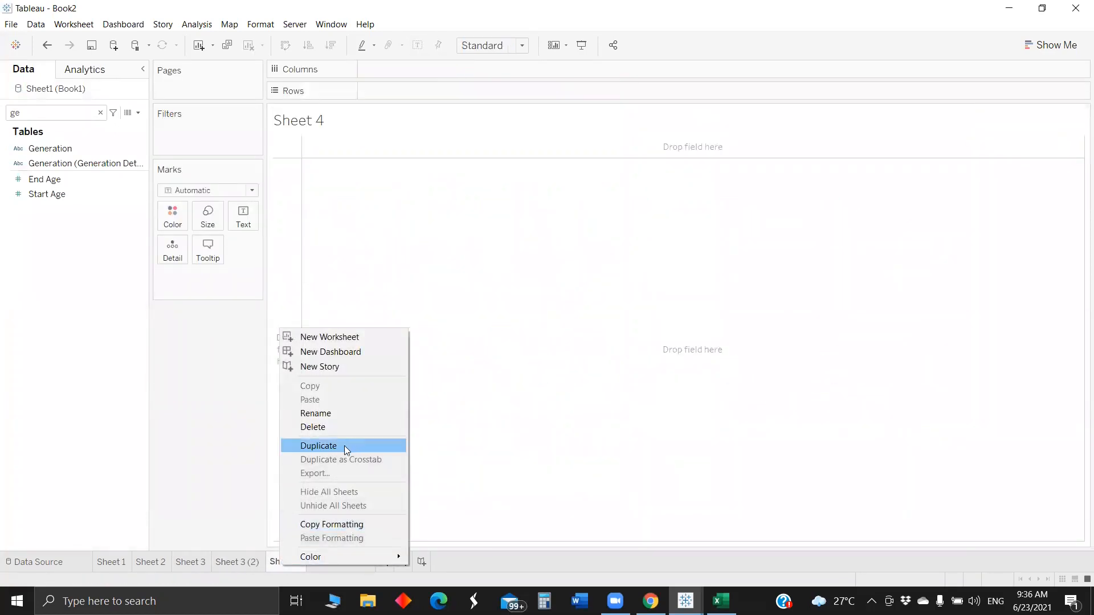
pyautogui.click(250, 552)
pyautogui.click(232, 563)
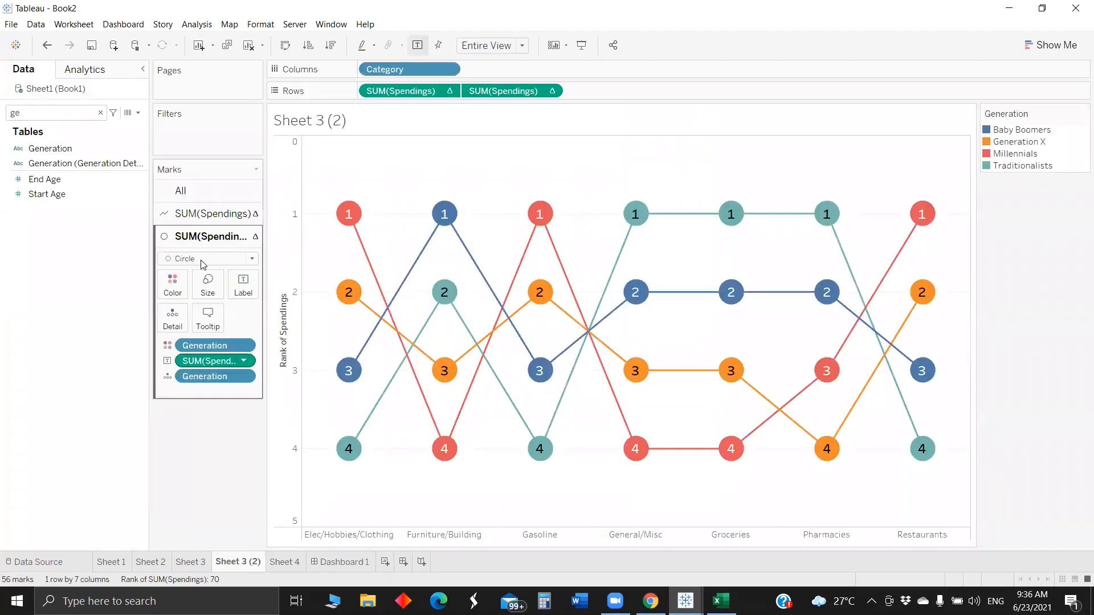
# Remove the rank labels, Generation color and both rank measures from Sheet 3 (2), keeping Category on Columns and Generation on Detail
pyautogui.moveTo(204, 358); pyautogui.dragTo(170, 421)
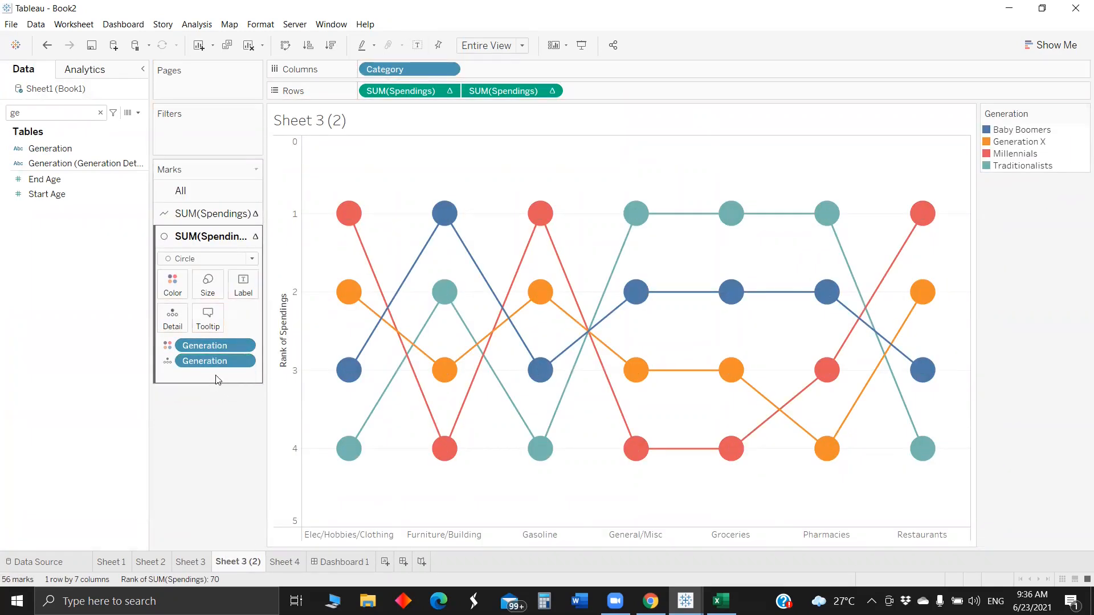
pyautogui.moveTo(212, 361); pyautogui.dragTo(209, 436)
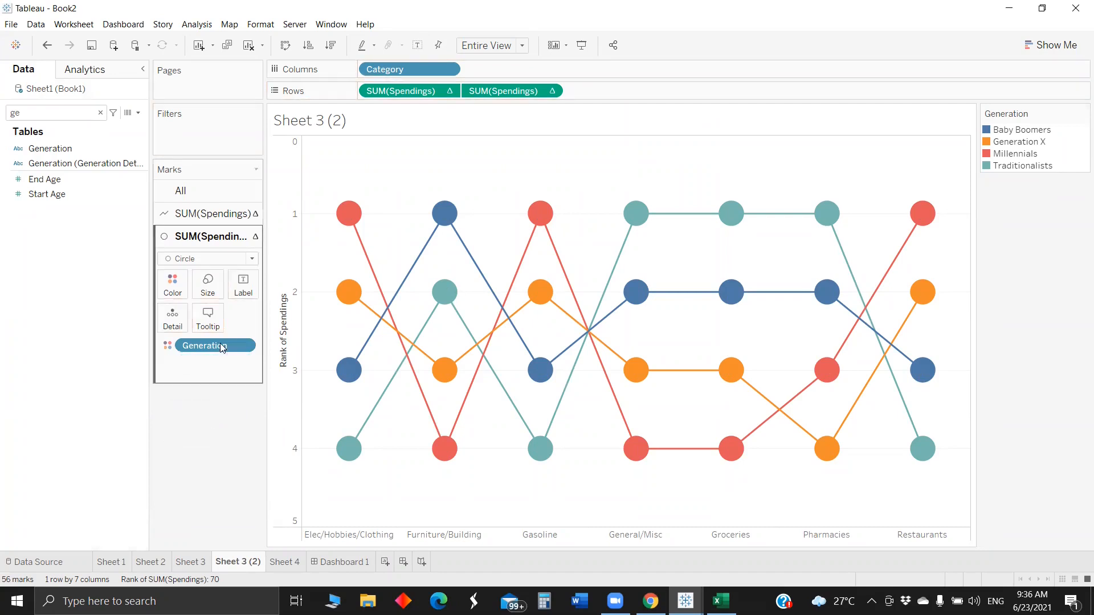
pyautogui.click(194, 214)
pyautogui.moveTo(198, 342); pyautogui.dragTo(196, 422)
pyautogui.moveTo(324, 312); pyautogui.dragTo(197, 417)
pyautogui.moveTo(383, 90); pyautogui.dragTo(180, 427)
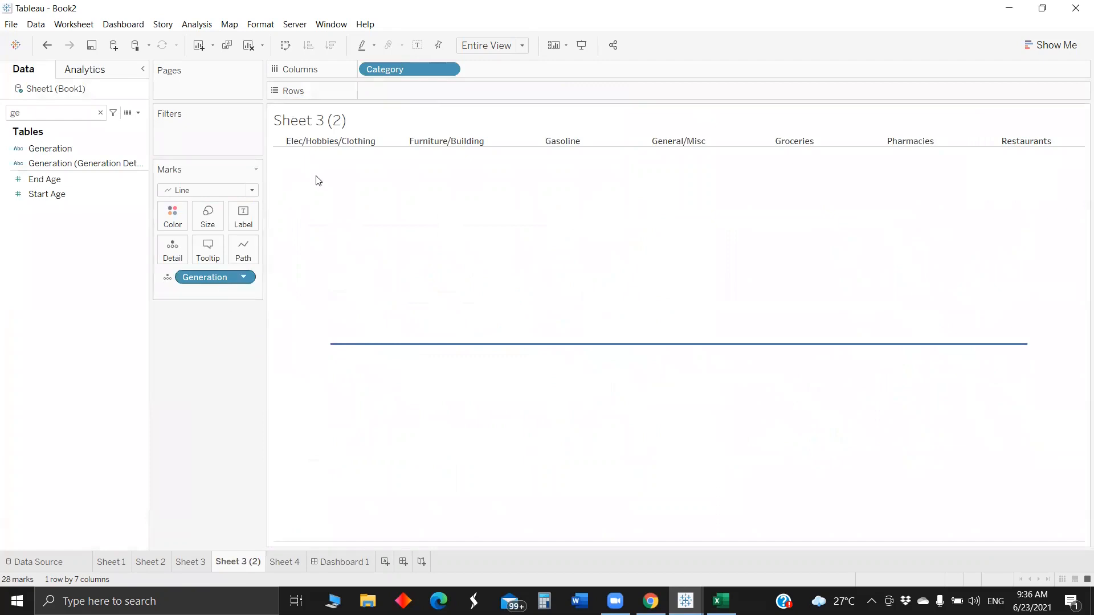
# Remove Generation from Detail on Sheet 3 (2), hide the sheet title, and recolor the line to blend into the background
pyautogui.moveTo(401, 71)
pyautogui.mouseDown()
pyautogui.moveTo(201, 350)
pyautogui.moveTo(392, 103)
pyautogui.moveTo(398, 72)
pyautogui.mouseUp()
pyautogui.moveTo(189, 277); pyautogui.dragTo(191, 330)
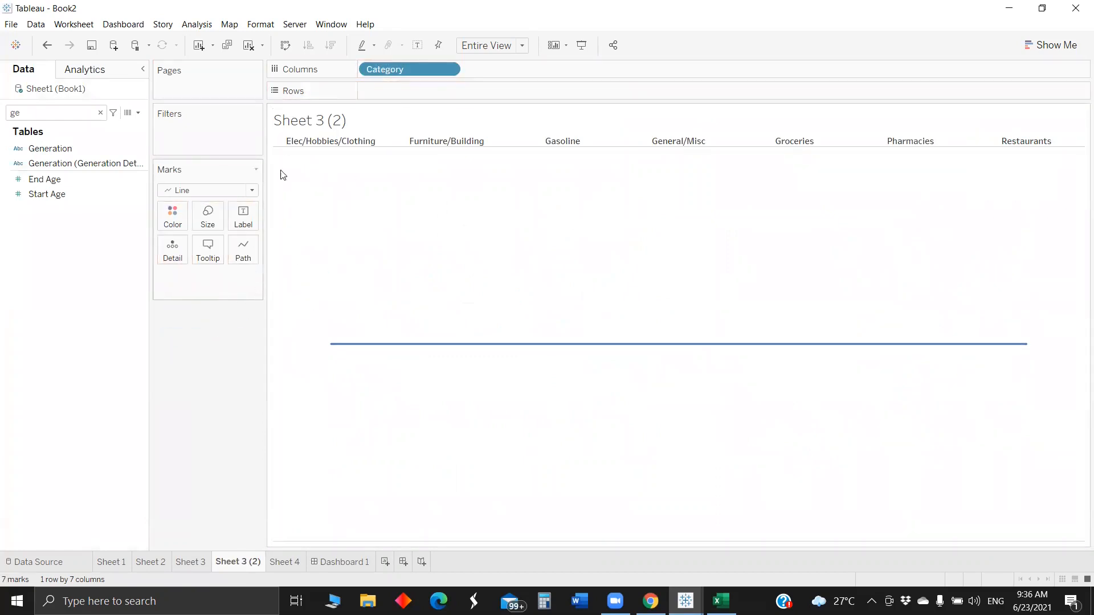
pyautogui.rightClick(309, 121)
pyautogui.click(336, 154)
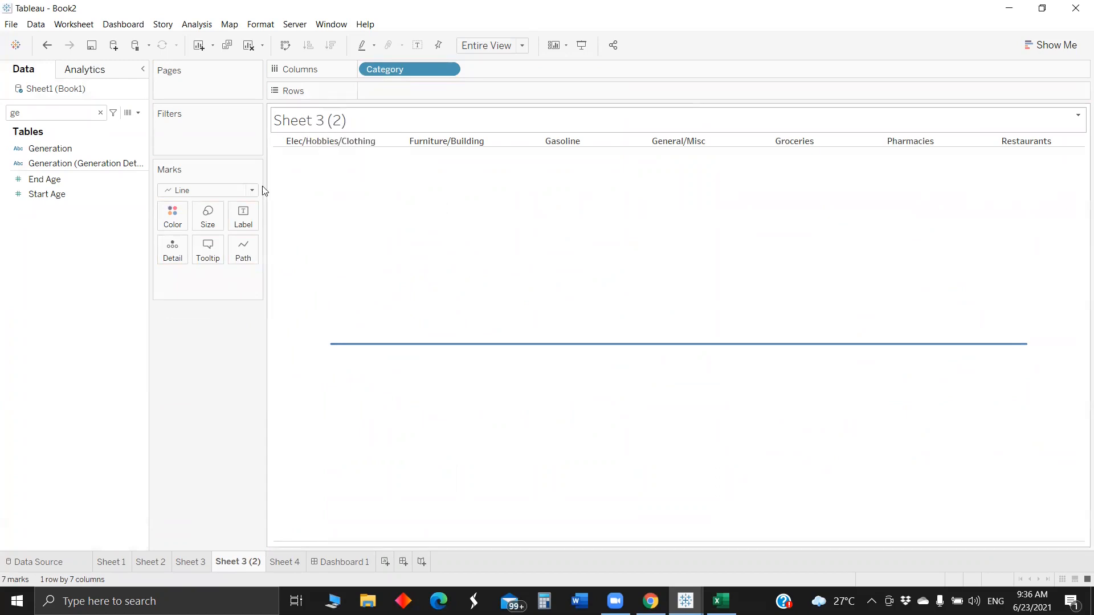
pyautogui.click(172, 220)
pyautogui.click(190, 261)
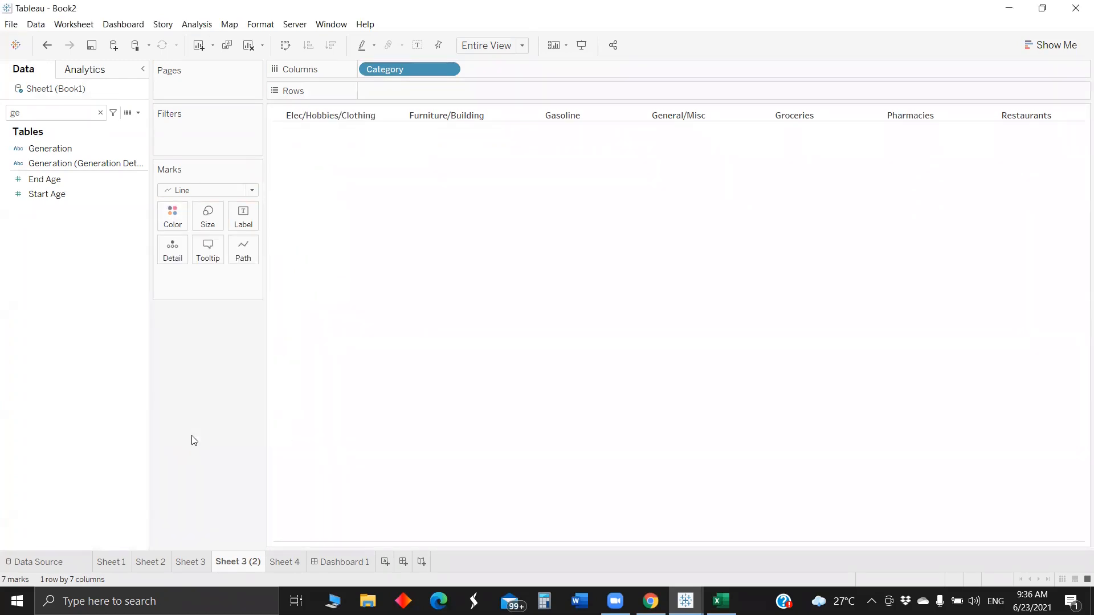
# Place Sheet 3 (2) above Sheet 3 on Dashboard 1 and shrink it to a narrow header strip
pyautogui.click(340, 562)
pyautogui.moveTo(51, 253); pyautogui.dragTo(279, 87)
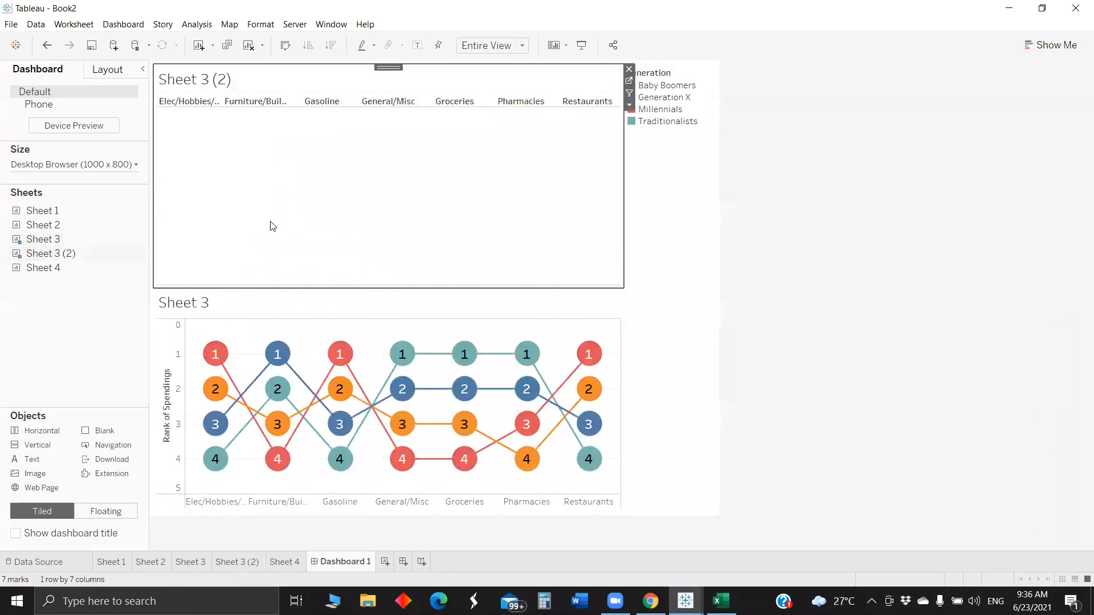
pyautogui.moveTo(288, 275); pyautogui.dragTo(332, 114)
# Hide the Rank of Spendings axis header and the title of Sheet 3 on the dashboard
pyautogui.rightClick(167, 274)
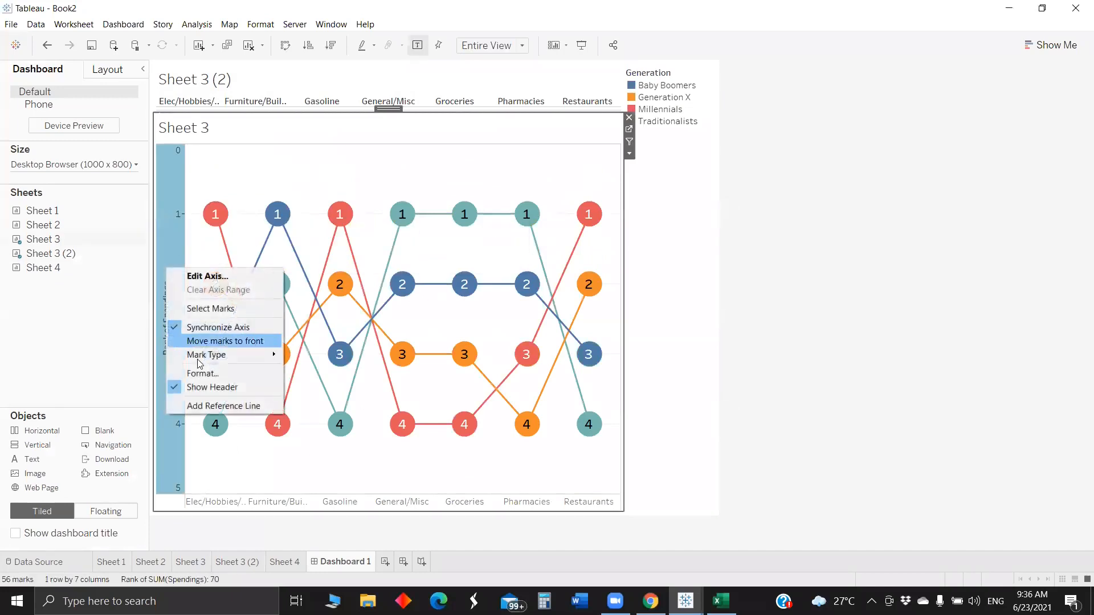
pyautogui.click(212, 383)
pyautogui.rightClick(205, 129)
pyautogui.click(236, 160)
# Adjust the boundary between the two dashboard sheets and reduce the outer padding around Sheet 3
pyautogui.moveTo(254, 114); pyautogui.dragTo(254, 116)
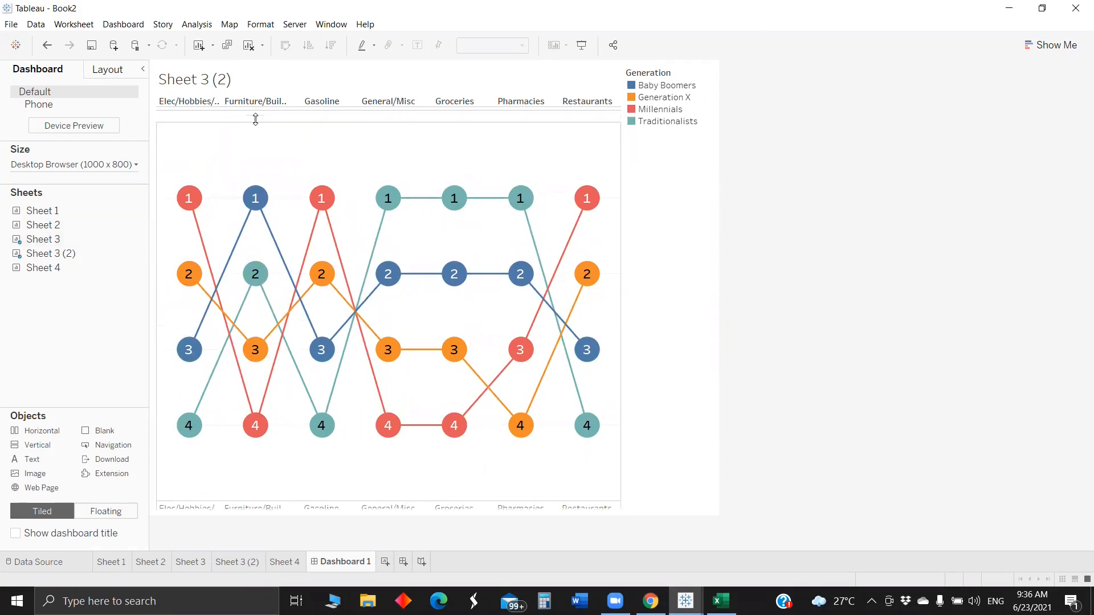
pyautogui.click(114, 74)
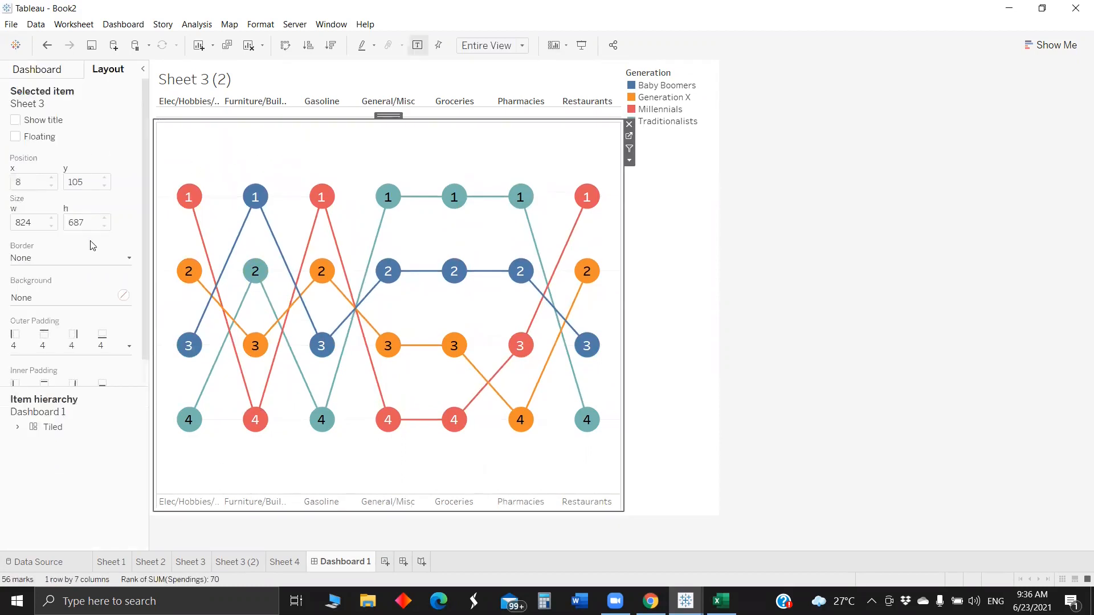
pyautogui.click(95, 352)
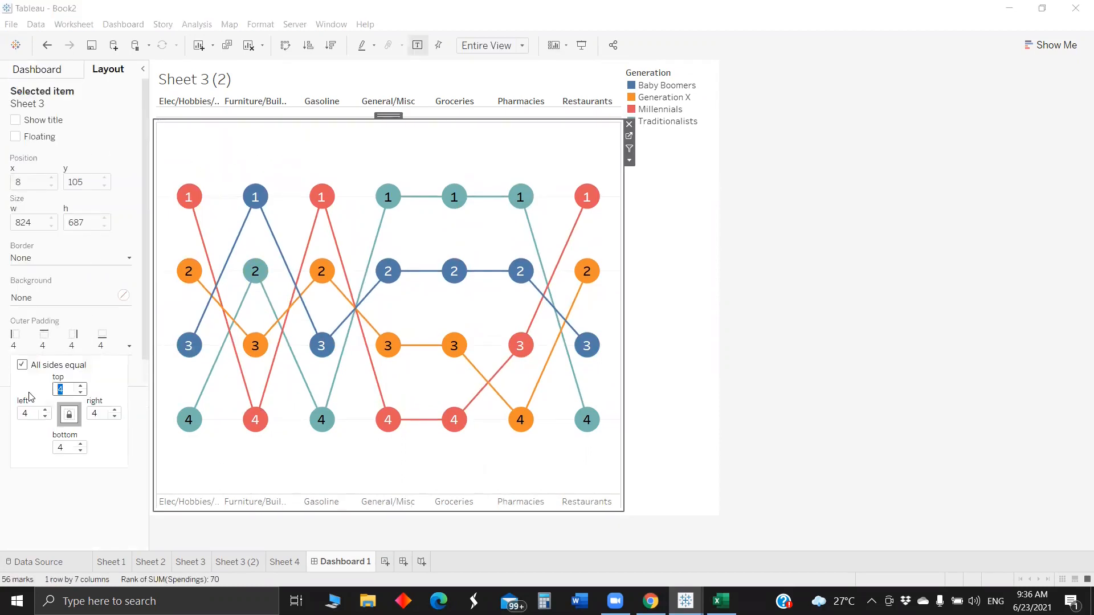
# Hide the title of Sheet 3 (2) on the dashboard and shrink its strip to just the category headers
pyautogui.click(249, 91)
pyautogui.rightClick(216, 83)
pyautogui.click(245, 114)
pyautogui.moveTo(239, 99); pyautogui.dragTo(208, 92)
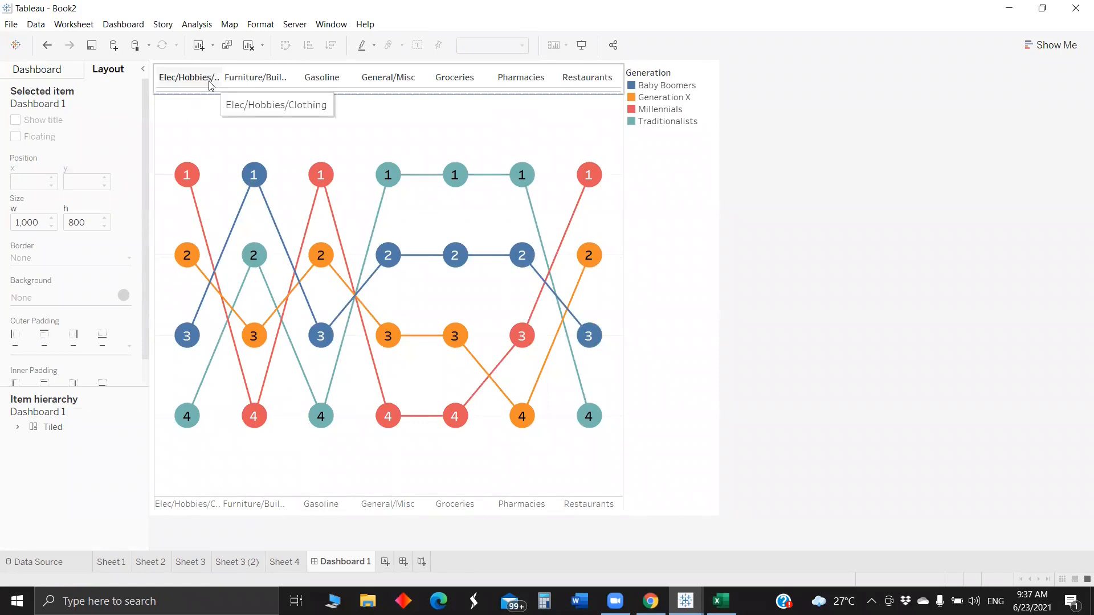
pyautogui.moveTo(215, 95); pyautogui.dragTo(215, 86)
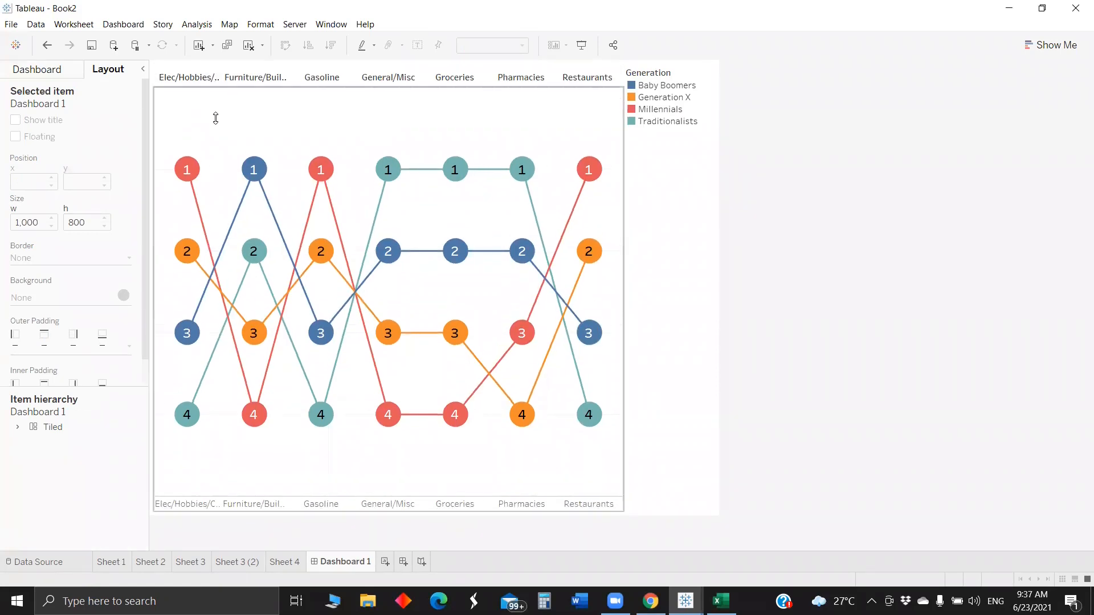
# On Sheet 3, turn off showing the innermost level at the bottom of the view in the advanced table layout options
pyautogui.click(522, 135)
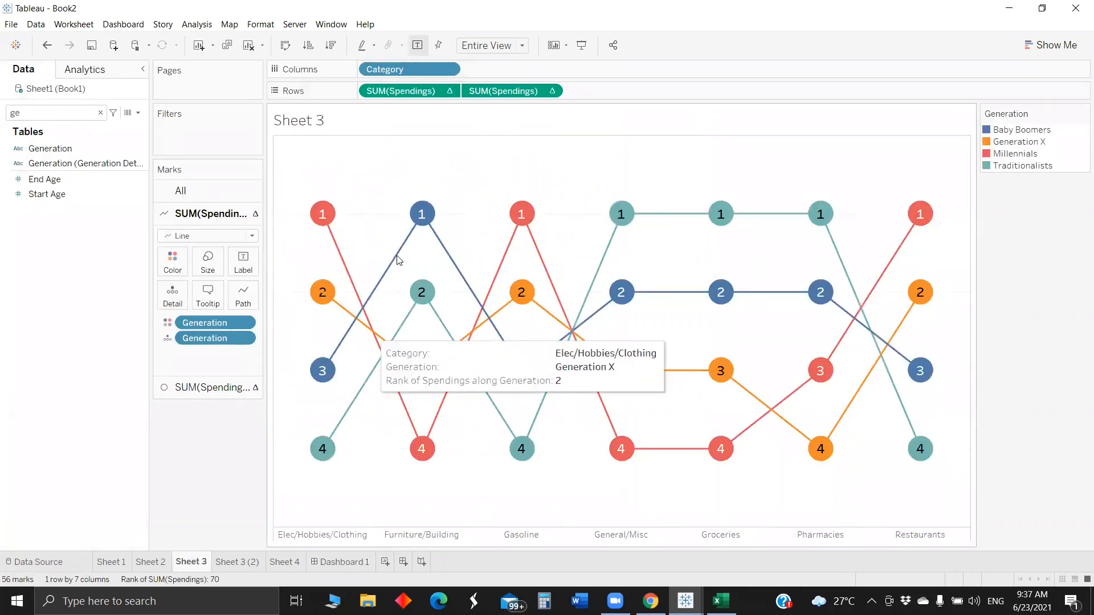
pyautogui.click(126, 25)
pyautogui.moveTo(73, 24)
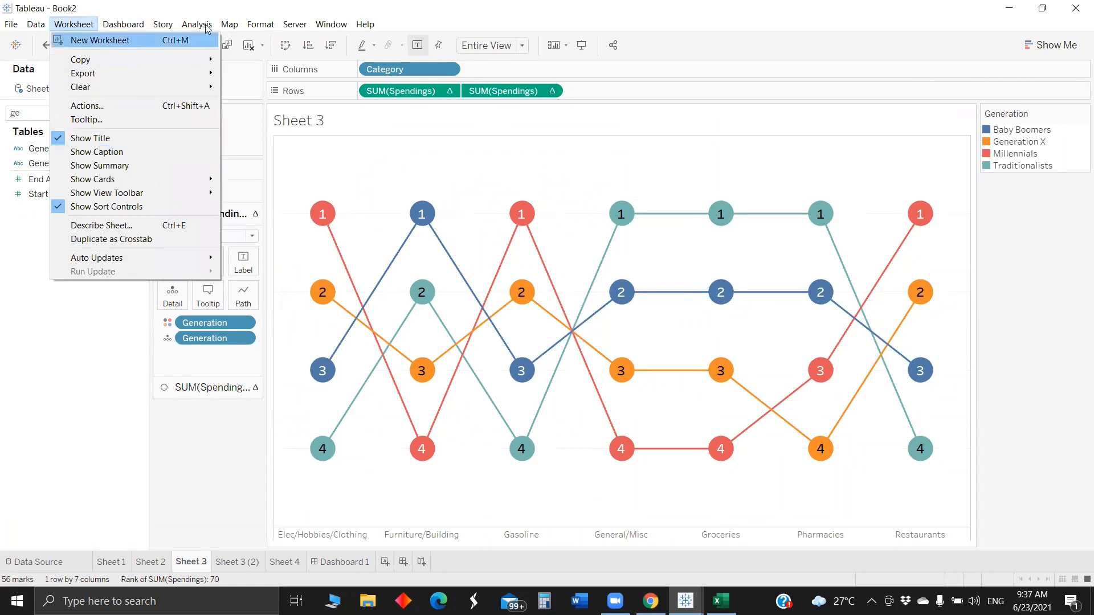
pyautogui.moveTo(196, 24)
pyautogui.moveTo(245, 203)
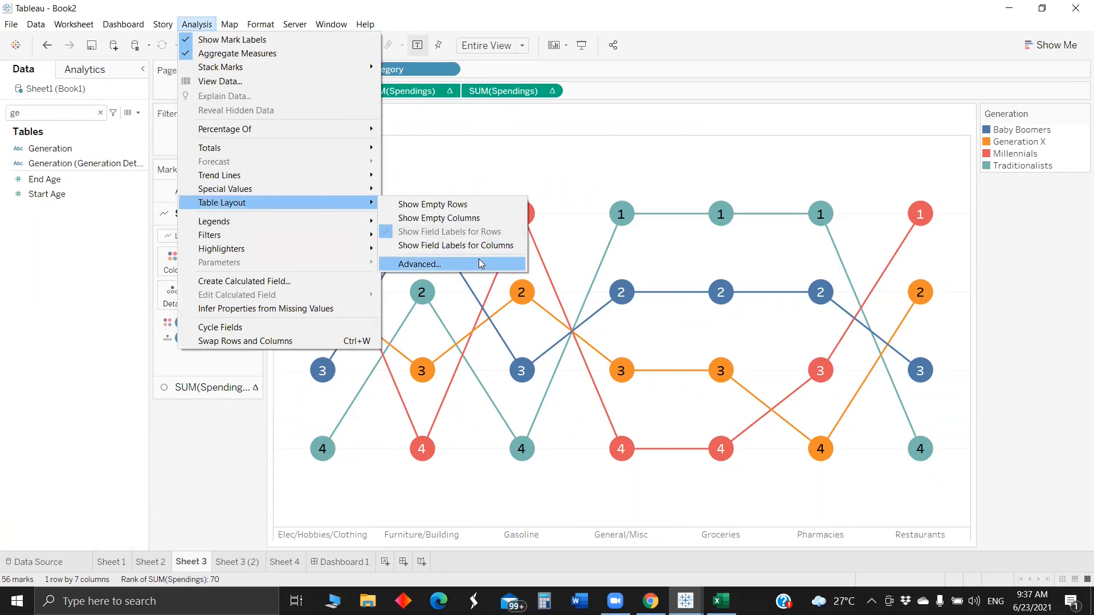
pyautogui.click(479, 262)
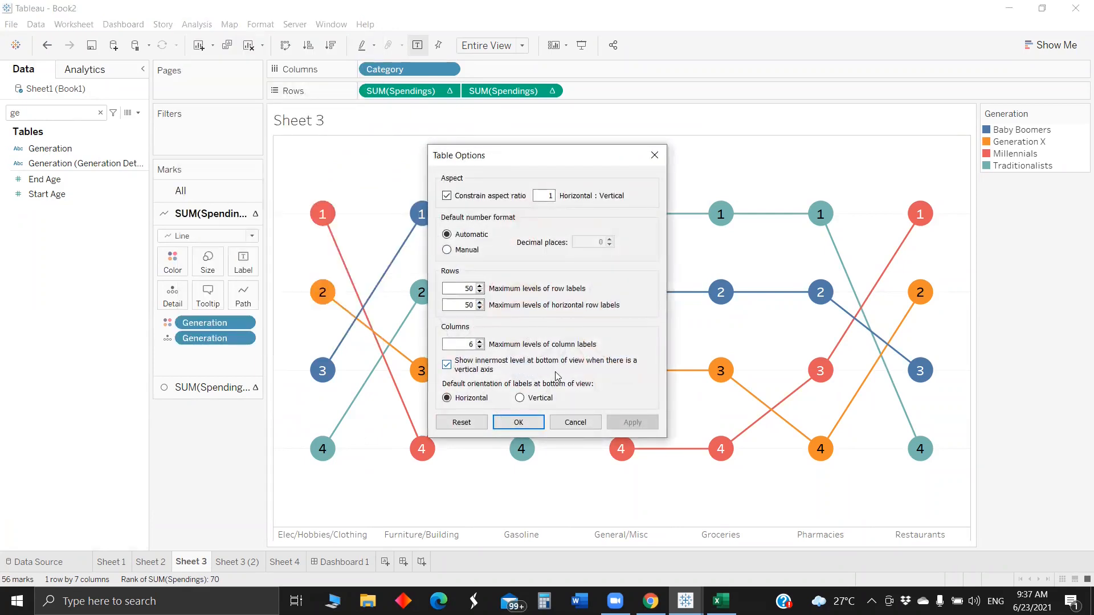
pyautogui.click(447, 366)
pyautogui.click(644, 428)
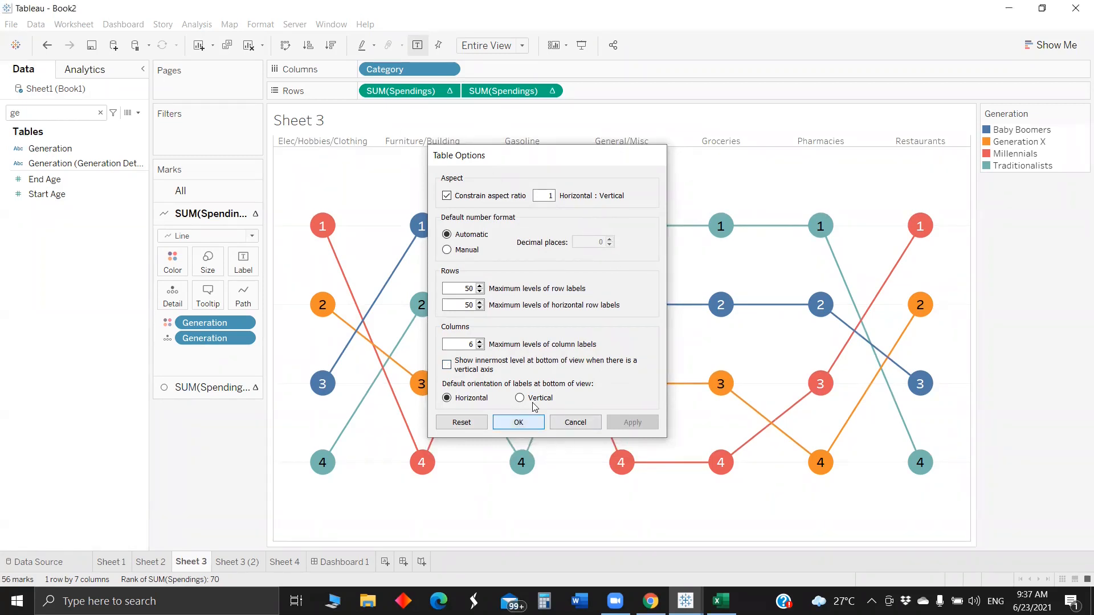
pyautogui.click(518, 422)
# Hide Sheet 3's title, set its row grid lines to None, and show the column line formatting
pyautogui.rightClick(303, 121)
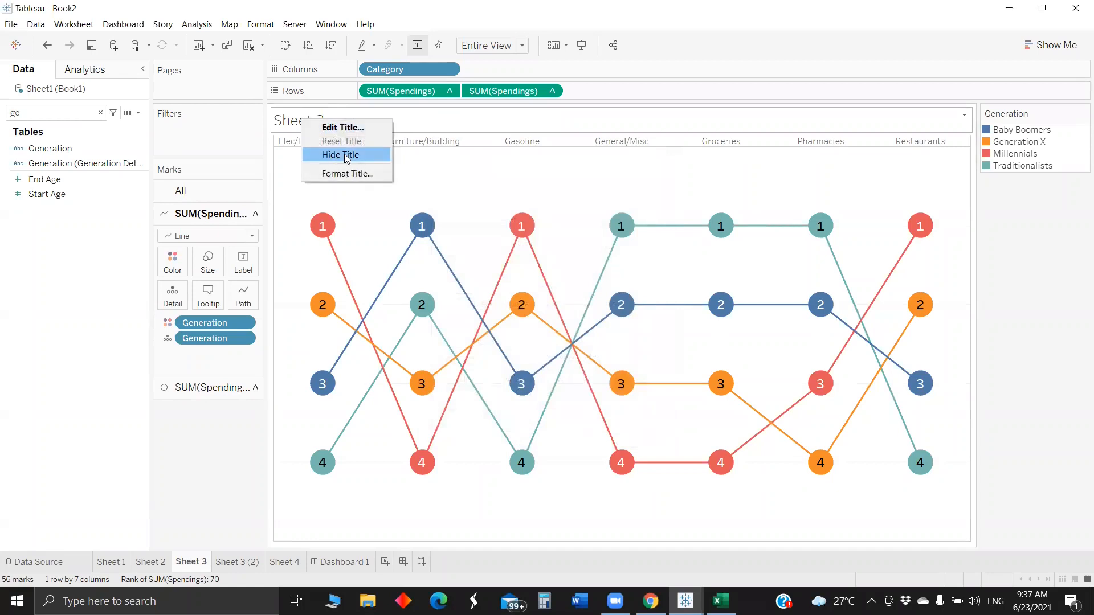
pyautogui.click(339, 156)
pyautogui.rightClick(368, 178)
pyautogui.click(408, 248)
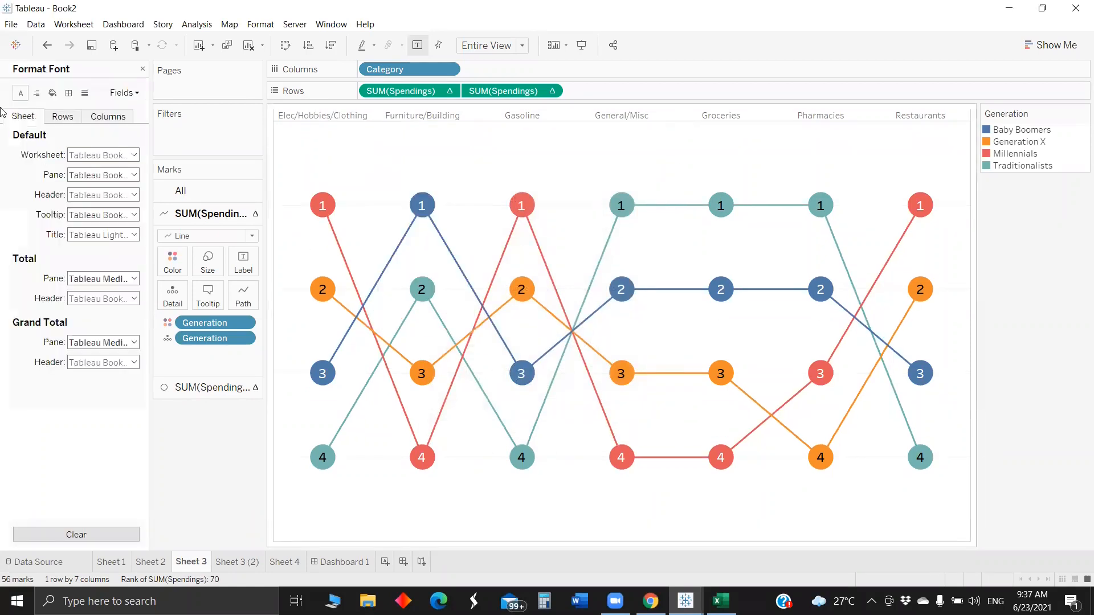
pyautogui.click(85, 92)
pyautogui.click(63, 116)
pyautogui.click(86, 154)
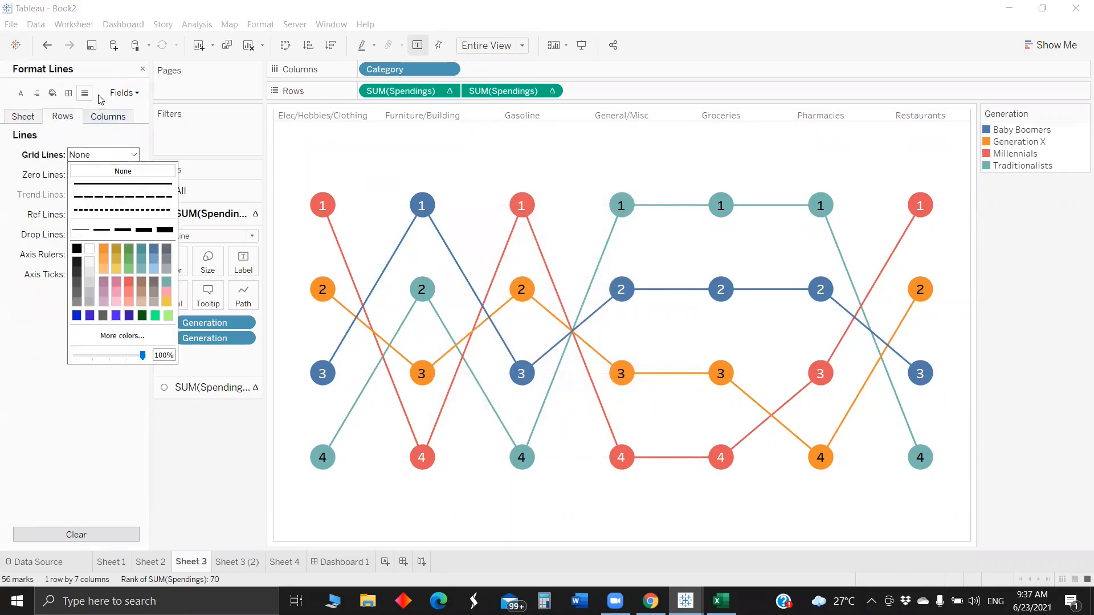
pyautogui.click(96, 112)
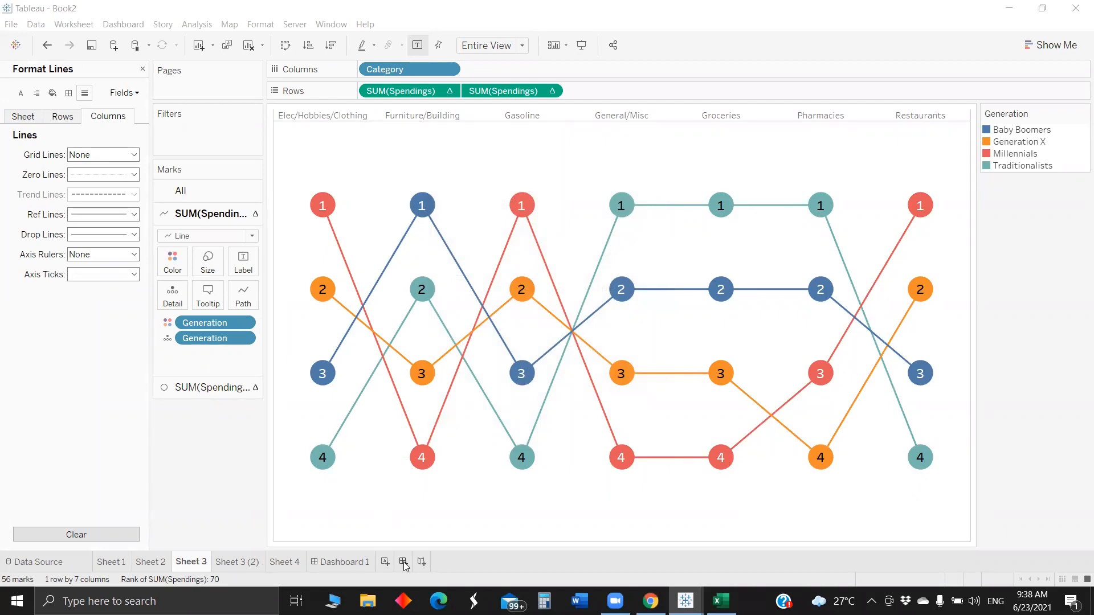
# Add a new worksheet and place Category on Columns
pyautogui.click(385, 562)
pyautogui.click(46, 118)
pyautogui.press('BackSpace')
pyautogui.press('BackSpace')
pyautogui.write('ca')
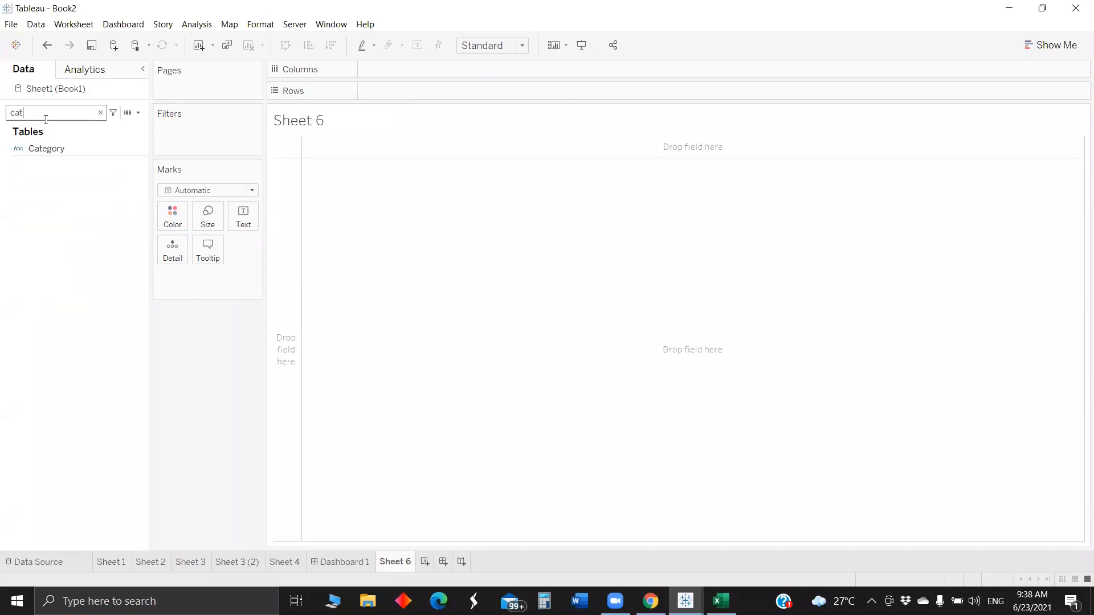
pyautogui.write('t')
pyautogui.moveTo(36, 149); pyautogui.dragTo(456, 72)
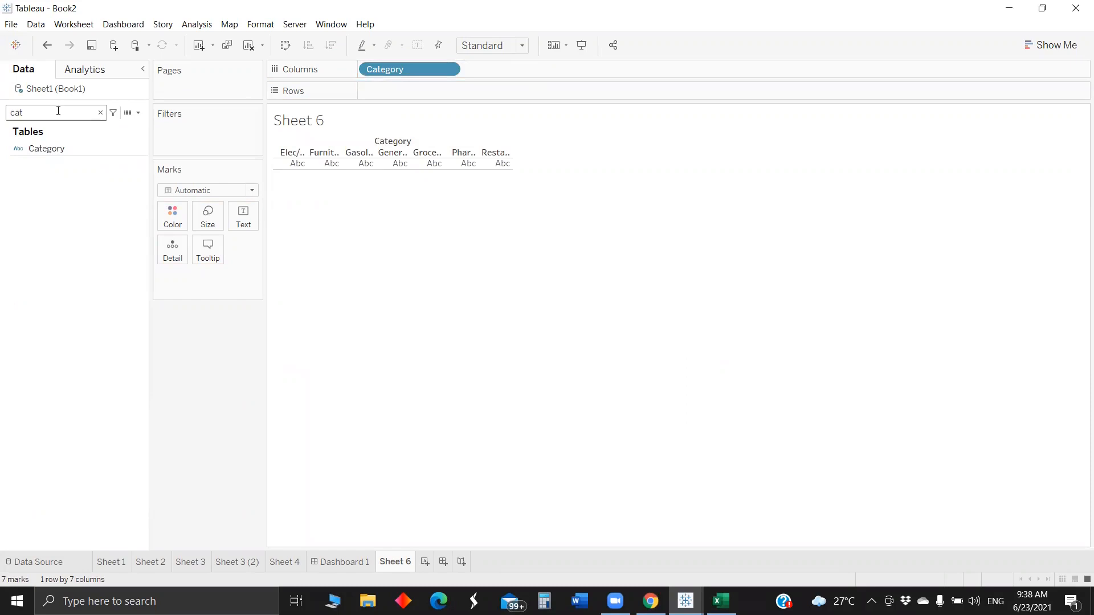
# Find the Generation field and place it on Rows
pyautogui.press('BackSpace')
pyautogui.press('BackSpace')
pyautogui.press('BackSpace')
pyautogui.write('gen')
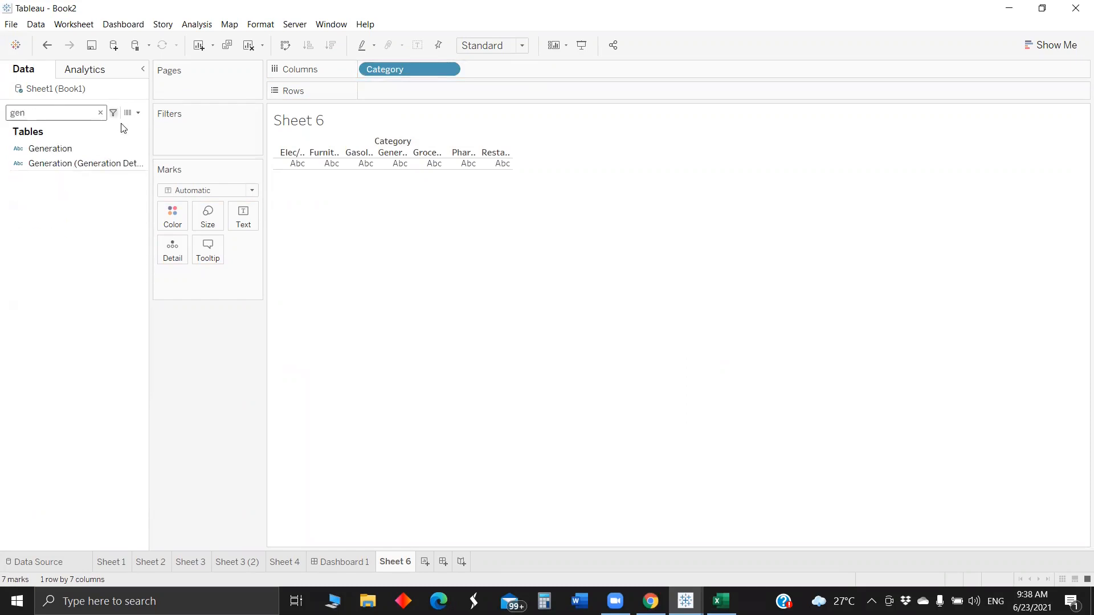
pyautogui.moveTo(90, 147); pyautogui.dragTo(450, 87)
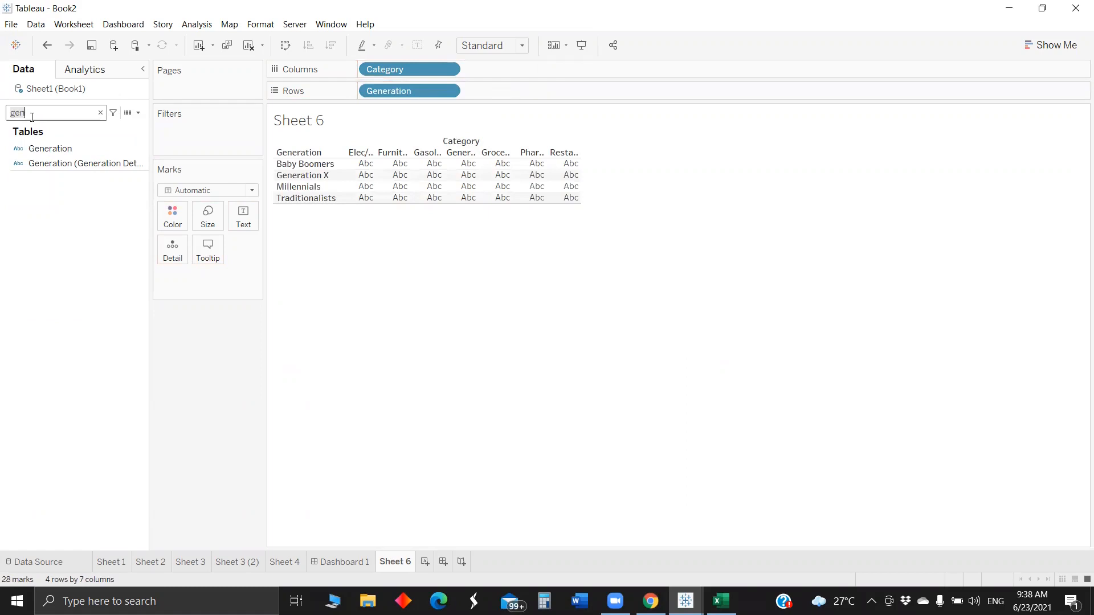
# Find the Spendings measure and add it to Columns after Category
pyautogui.press('BackSpace')
pyautogui.press('BackSpace')
pyautogui.press('BackSpace')
pyautogui.write('sp')
pyautogui.moveTo(114, 161)
pyautogui.mouseDown()
pyautogui.moveTo(536, 108)
pyautogui.moveTo(559, 90)
pyautogui.moveTo(530, 69)
pyautogui.mouseUp()
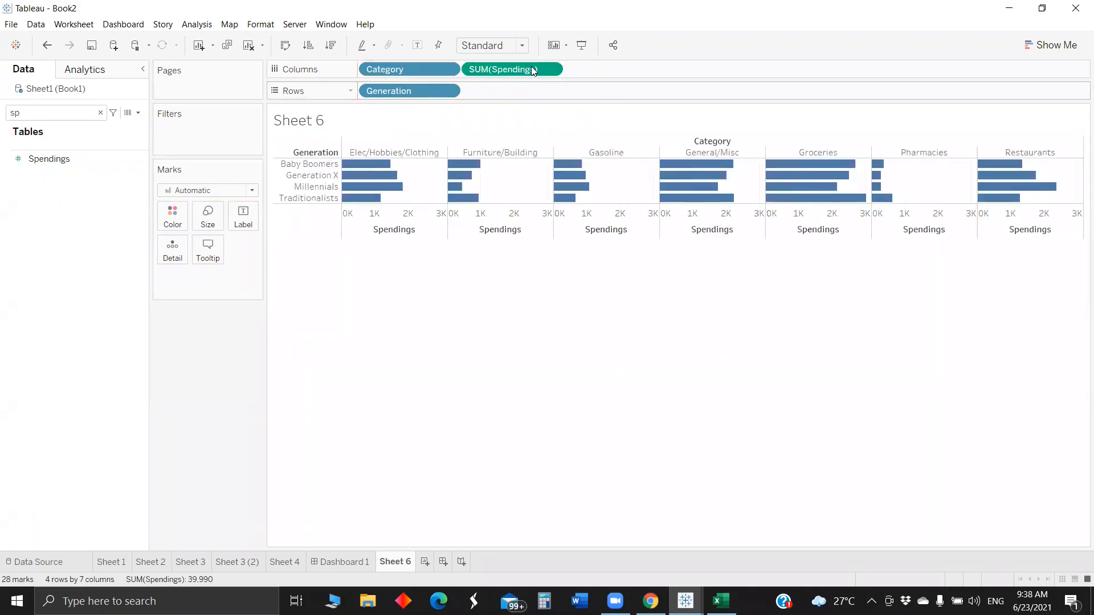
pyautogui.rightClick(403, 222)
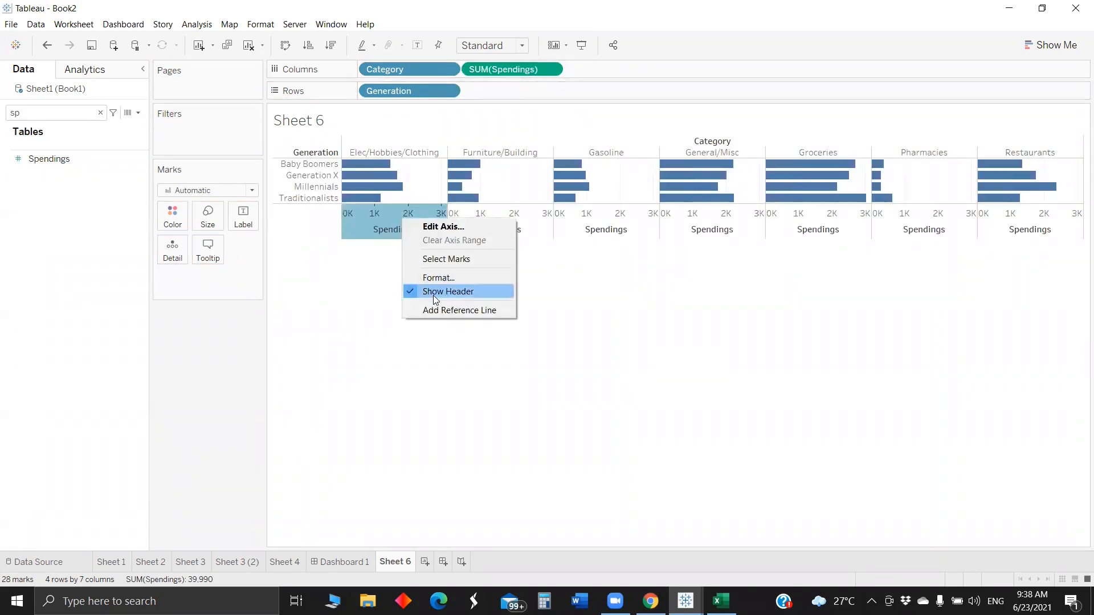
pyautogui.click(416, 212)
pyautogui.moveTo(414, 203); pyautogui.dragTo(438, 202)
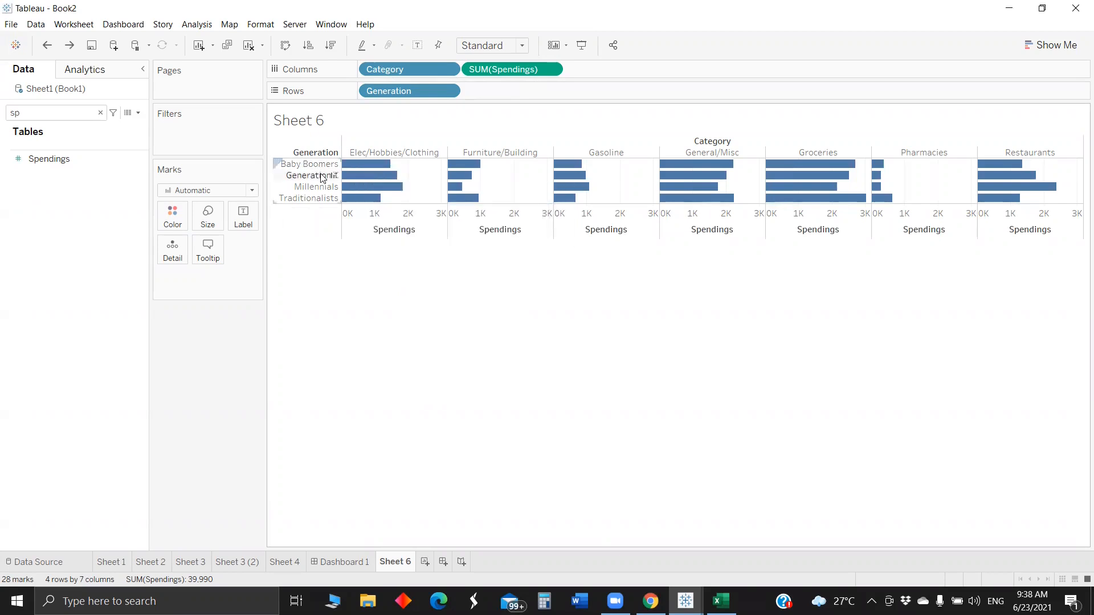
# Duplicate SUM(Spendings) on Columns and label the first measure's bars with Generation
pyautogui.moveTo(512, 69); pyautogui.dragTo(653, 69)
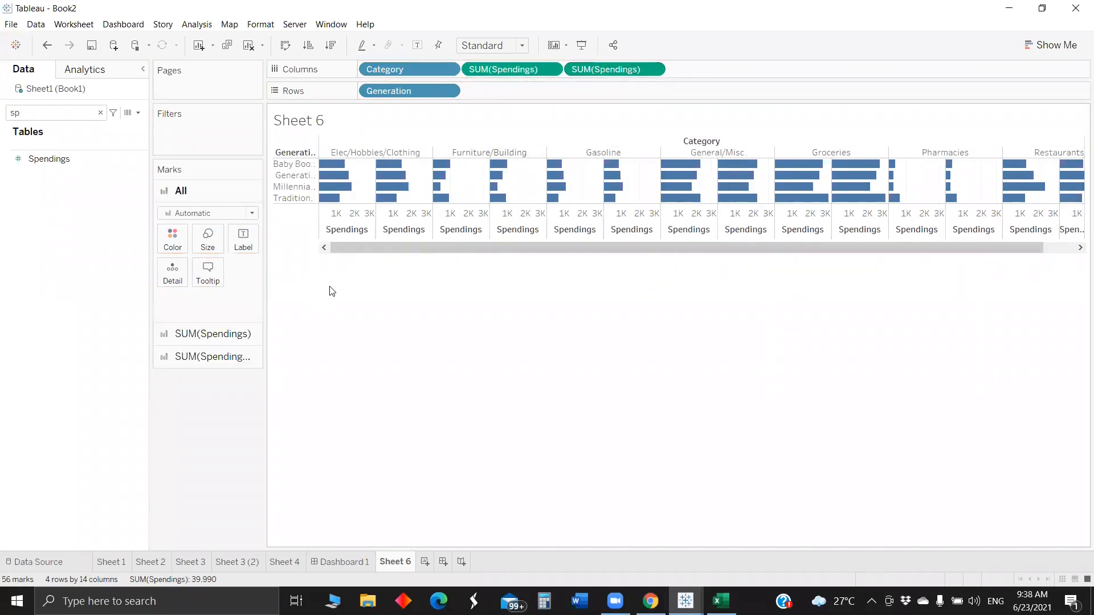
pyautogui.click(234, 334)
pyautogui.moveTo(393, 85); pyautogui.dragTo(253, 258)
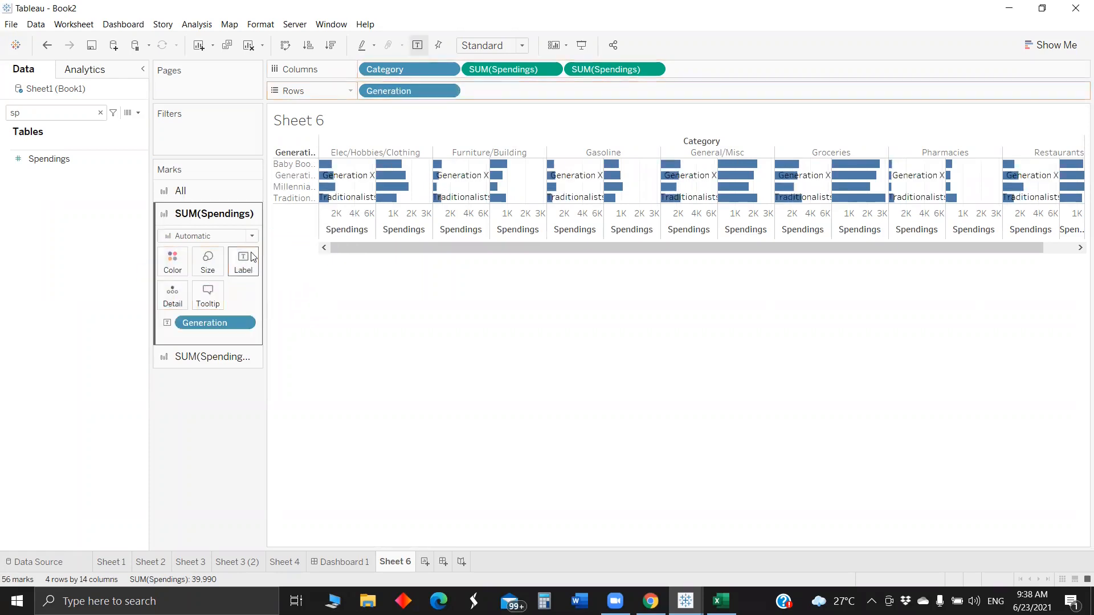
# Left-align the Generation text in the label editor for the first Spendings measure
pyautogui.click(243, 262)
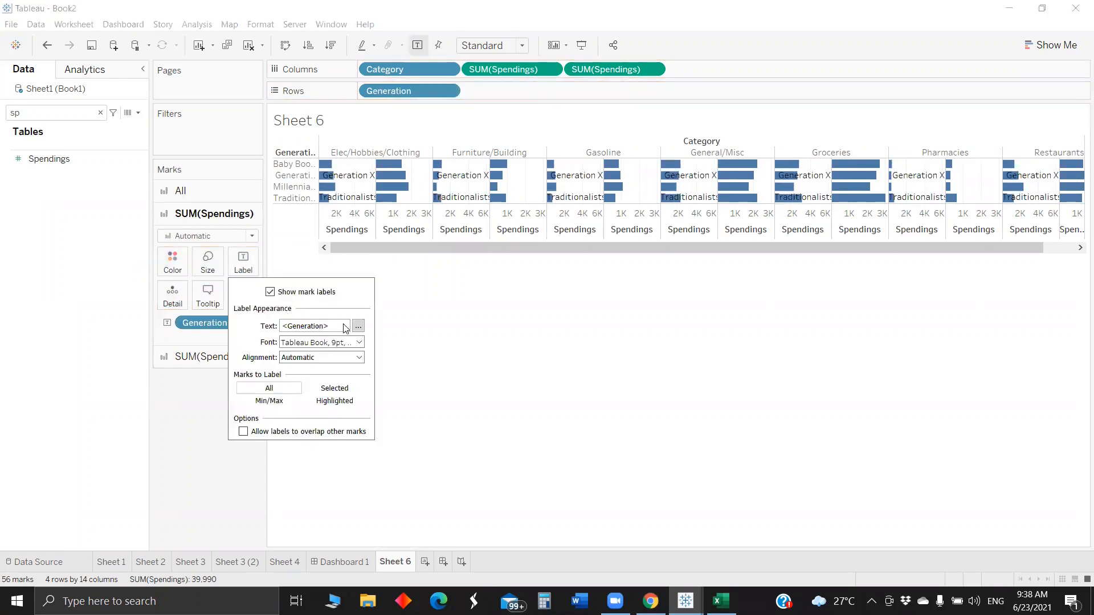
pyautogui.click(358, 325)
pyautogui.moveTo(728, 240); pyautogui.dragTo(679, 242)
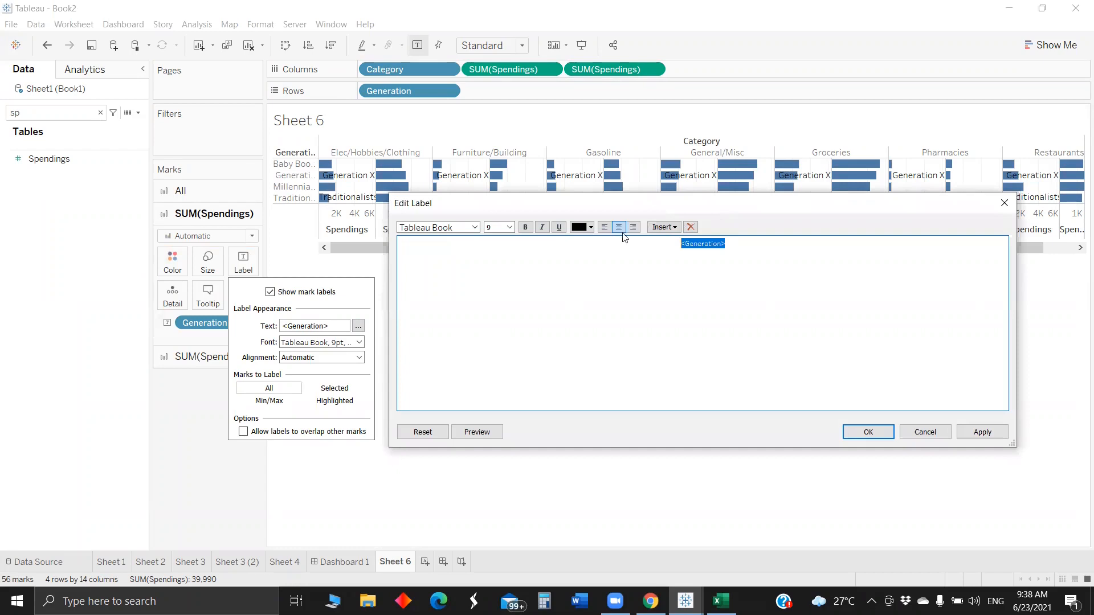
pyautogui.click(604, 227)
pyautogui.click(648, 369)
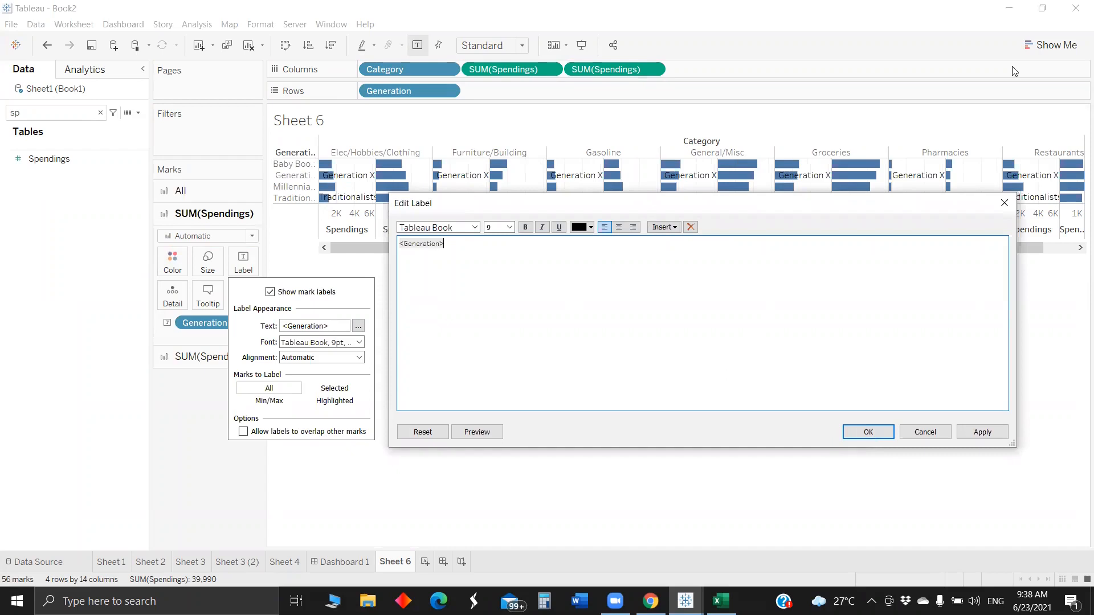
# Label the second Spendings measure's bars with SUM(Spendings) and color them by Generation
pyautogui.click(211, 357)
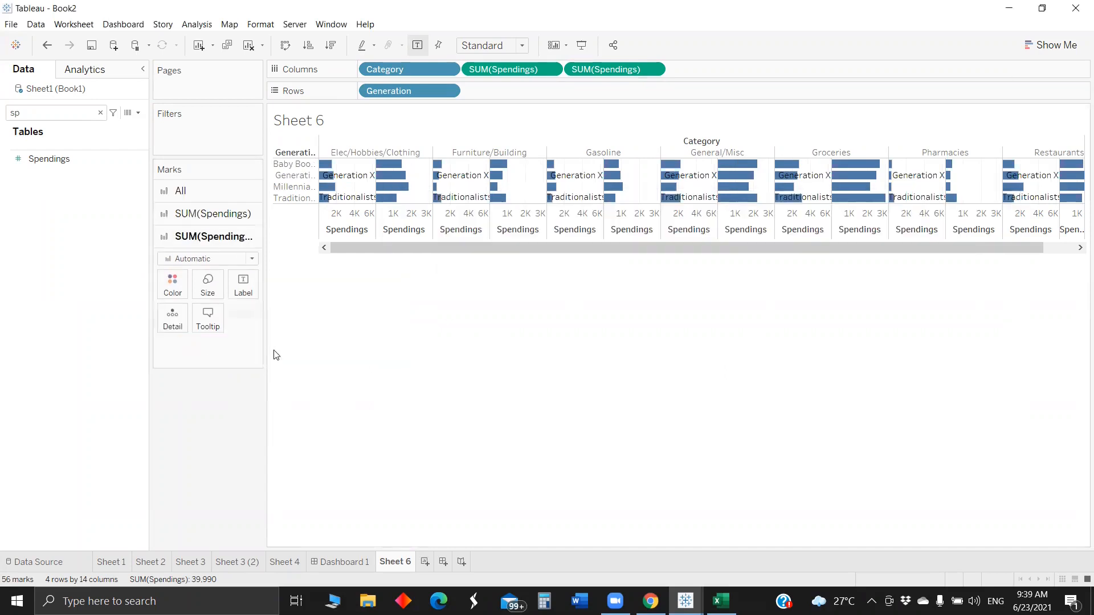
pyautogui.click(245, 288)
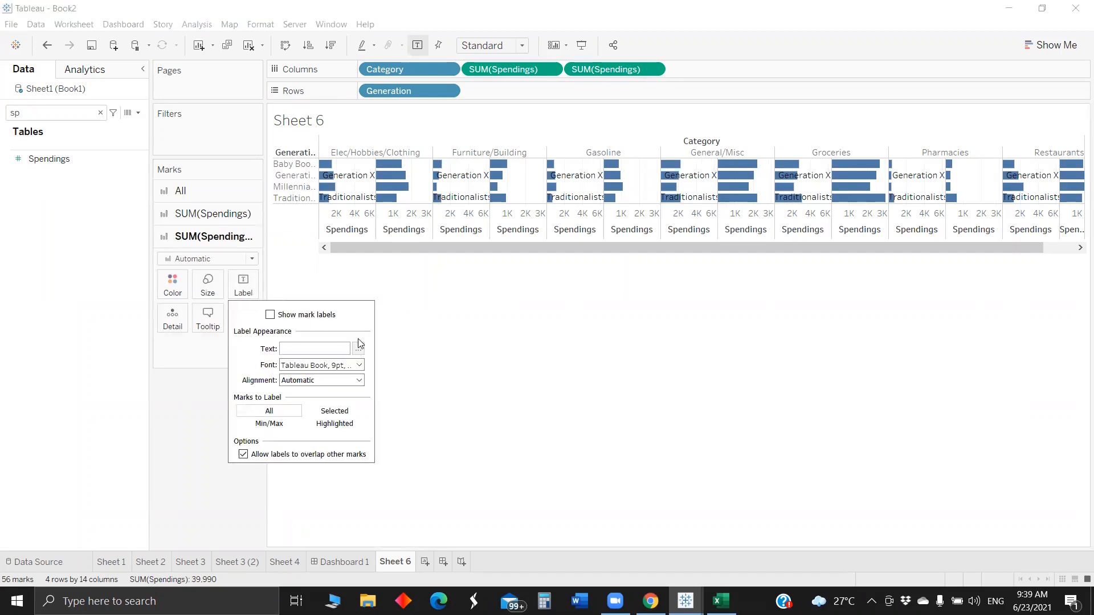
pyautogui.click(391, 281)
pyautogui.moveTo(590, 69); pyautogui.dragTo(241, 282)
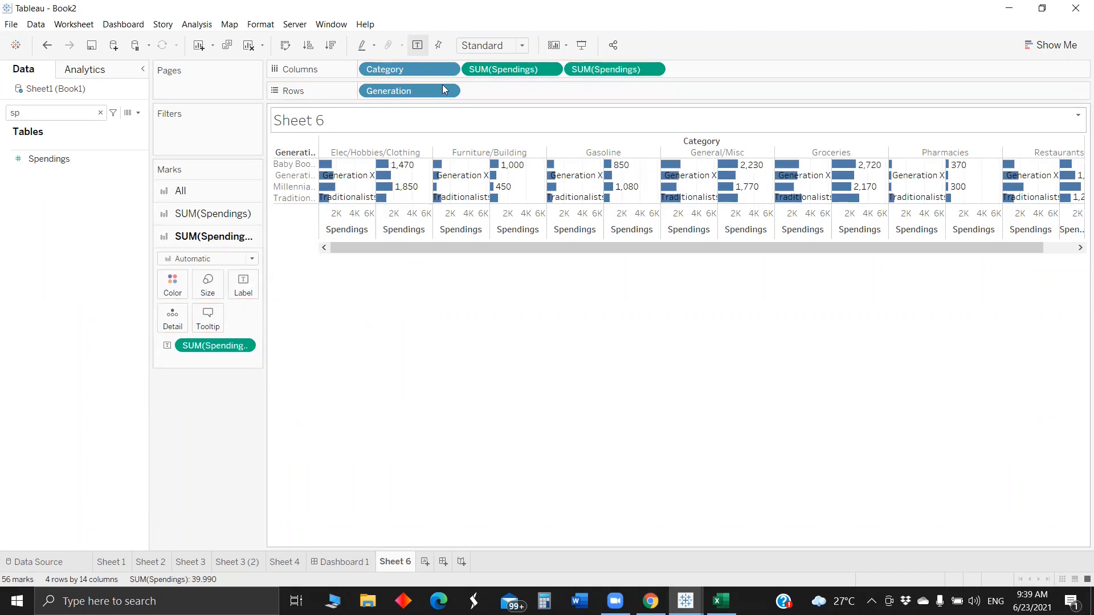
pyautogui.moveTo(408, 87); pyautogui.dragTo(254, 256)
pyautogui.click(204, 218)
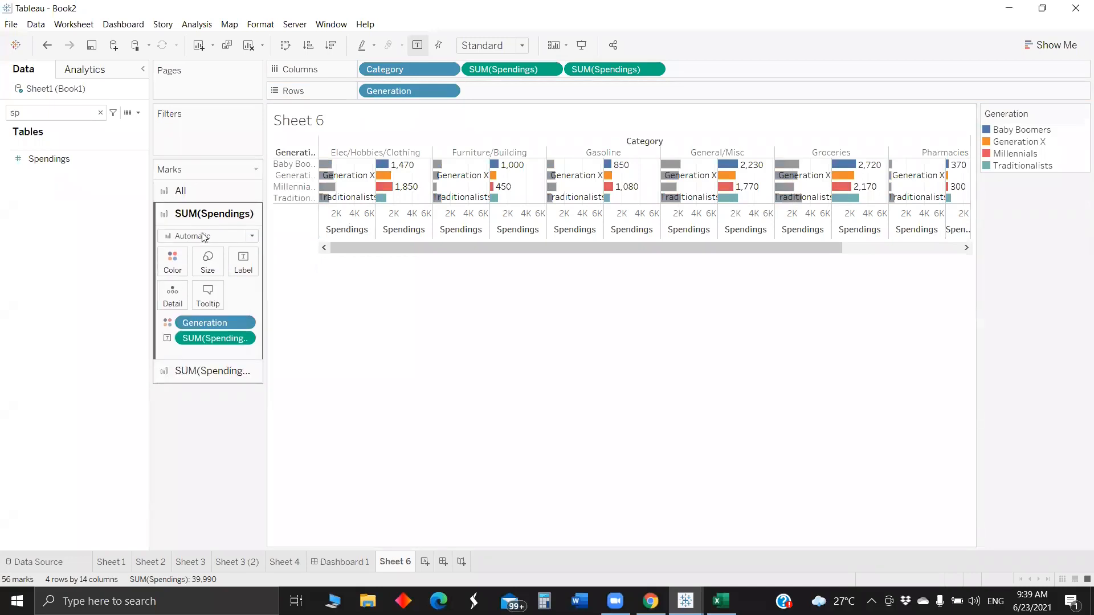
# Color the first Spendings measure's bars white and combine the two Spendings measures on a dual axis
pyautogui.click(174, 265)
pyautogui.click(191, 302)
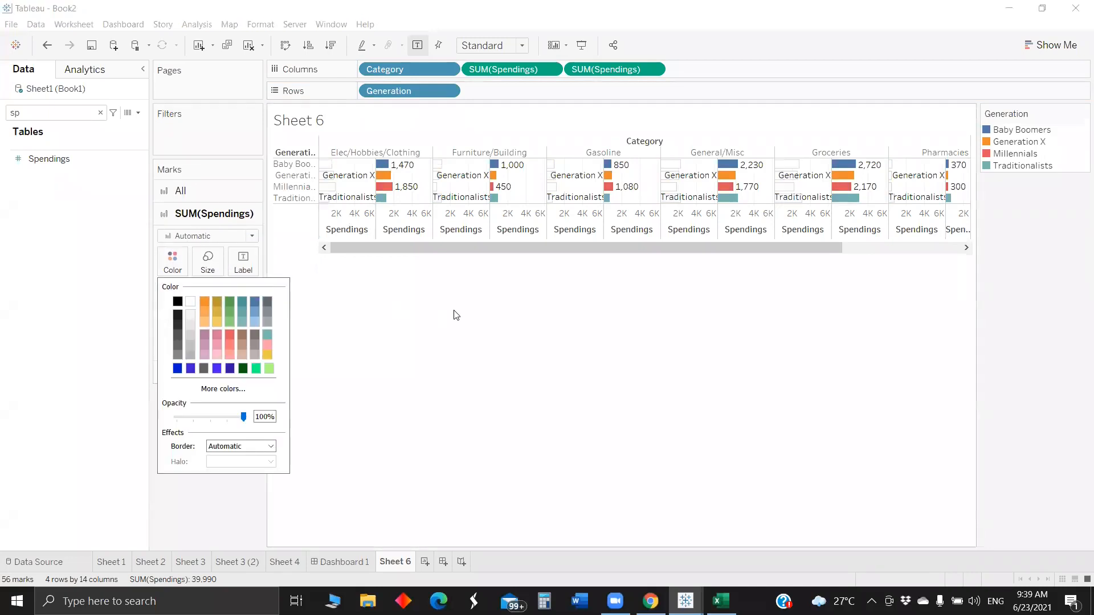
pyautogui.rightClick(391, 223)
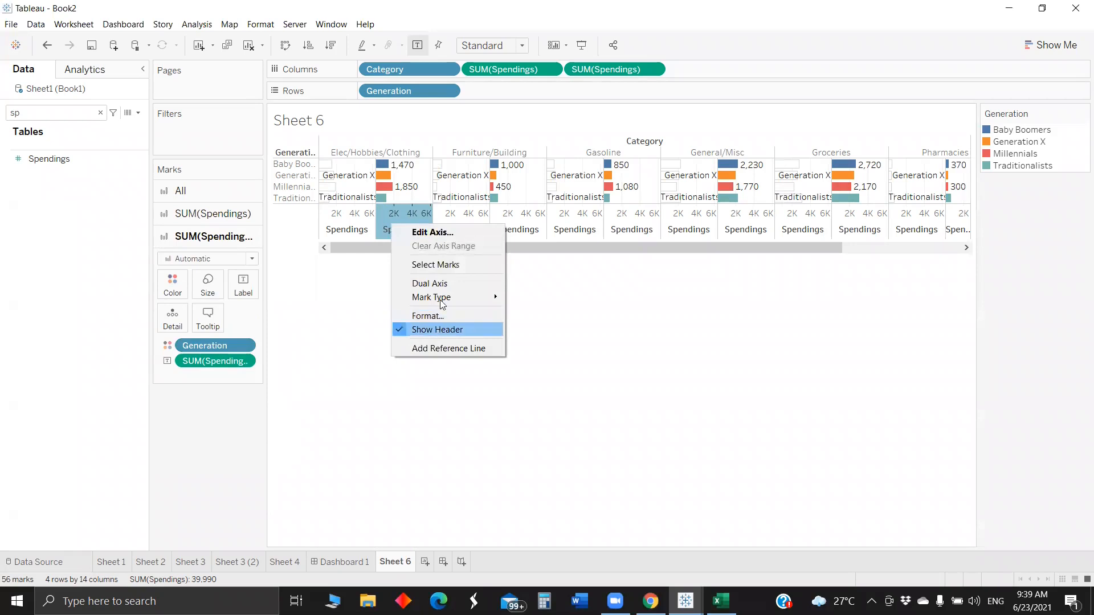
pyautogui.click(456, 285)
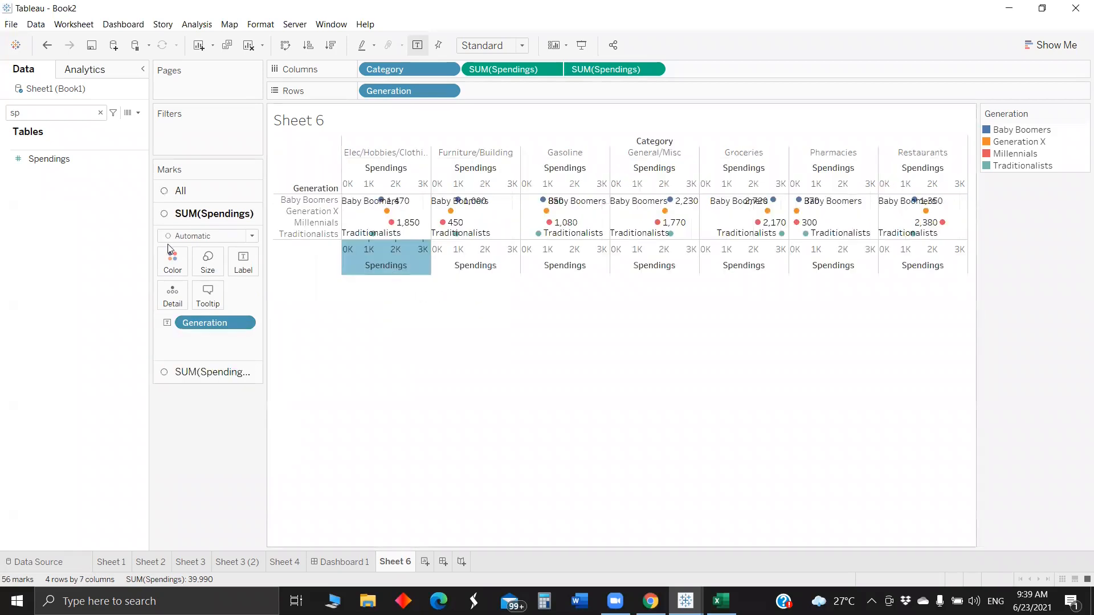
# Set the mark type of all measures to Bar and synchronize the two Spendings axes
pyautogui.click(194, 191)
pyautogui.click(196, 213)
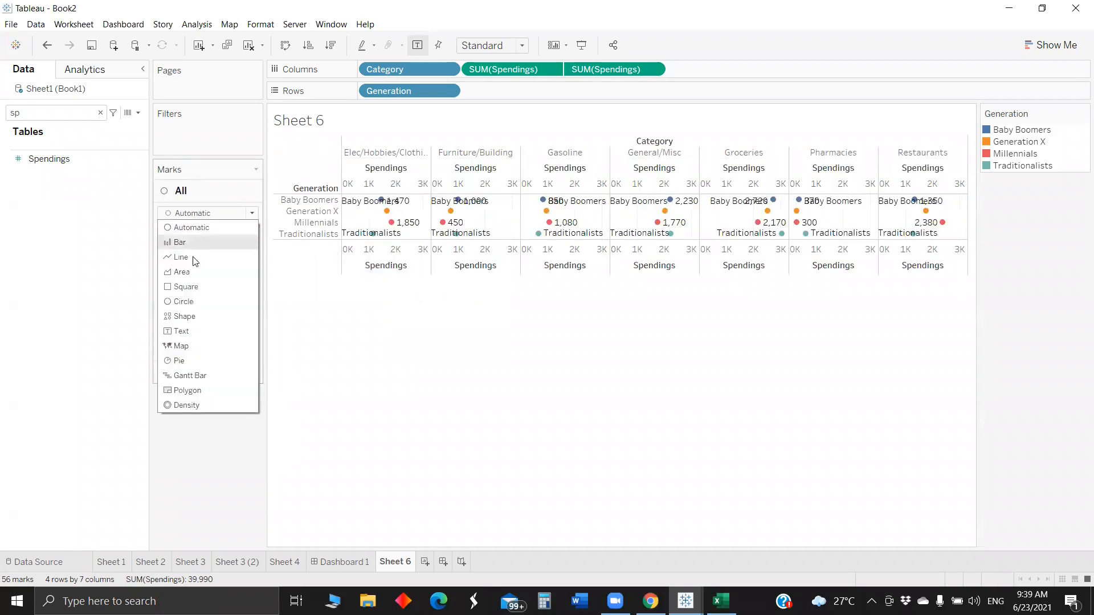
pyautogui.click(197, 243)
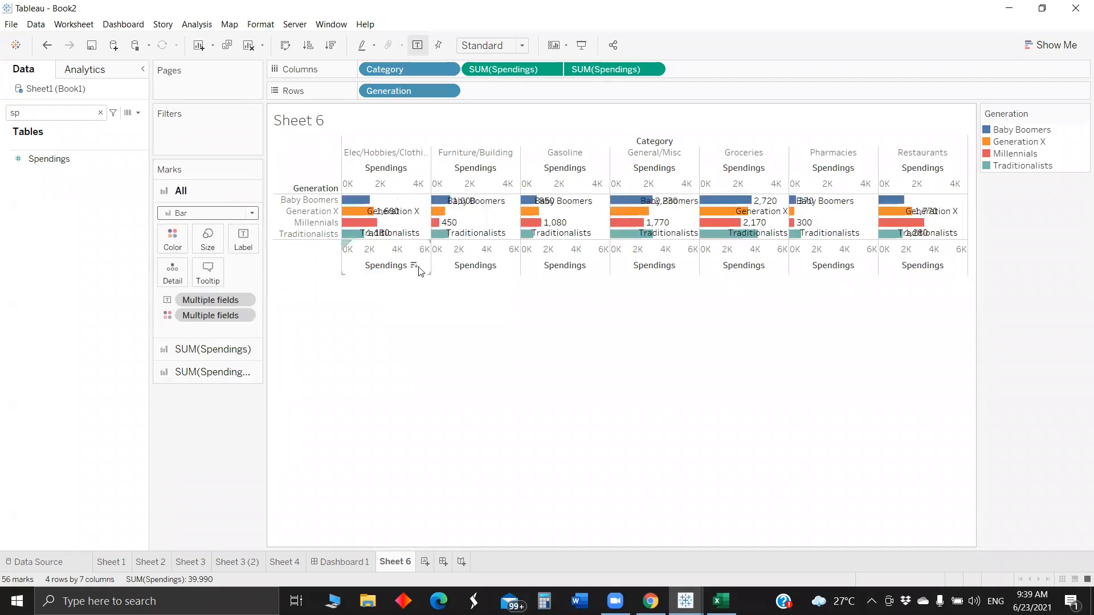
pyautogui.rightClick(400, 266)
pyautogui.click(444, 322)
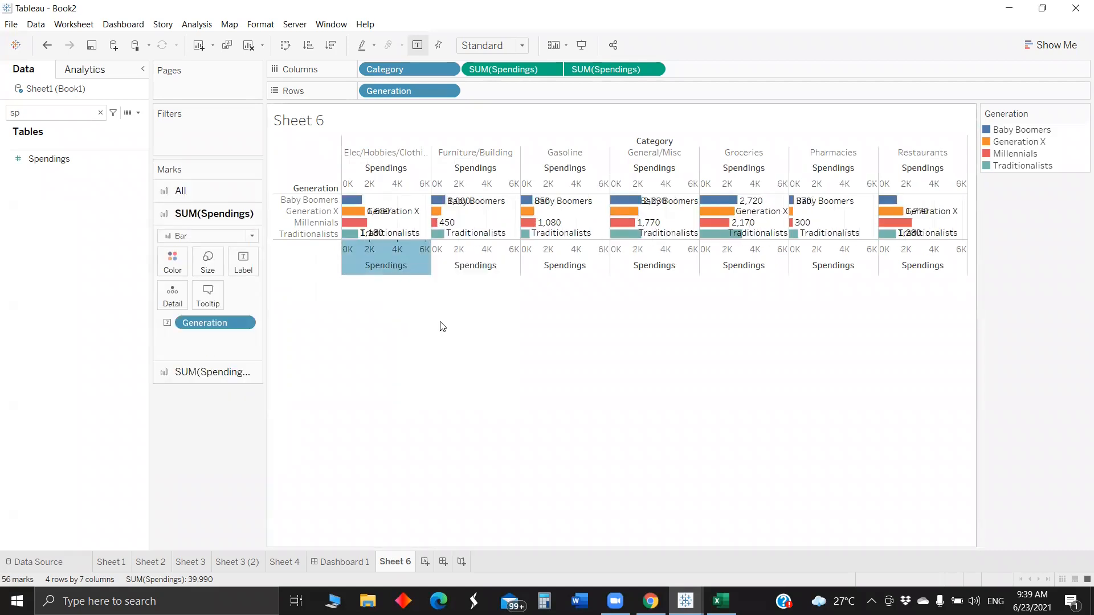
# Hide the Spendings axis headers and the Generation row headers
pyautogui.rightClick(380, 267)
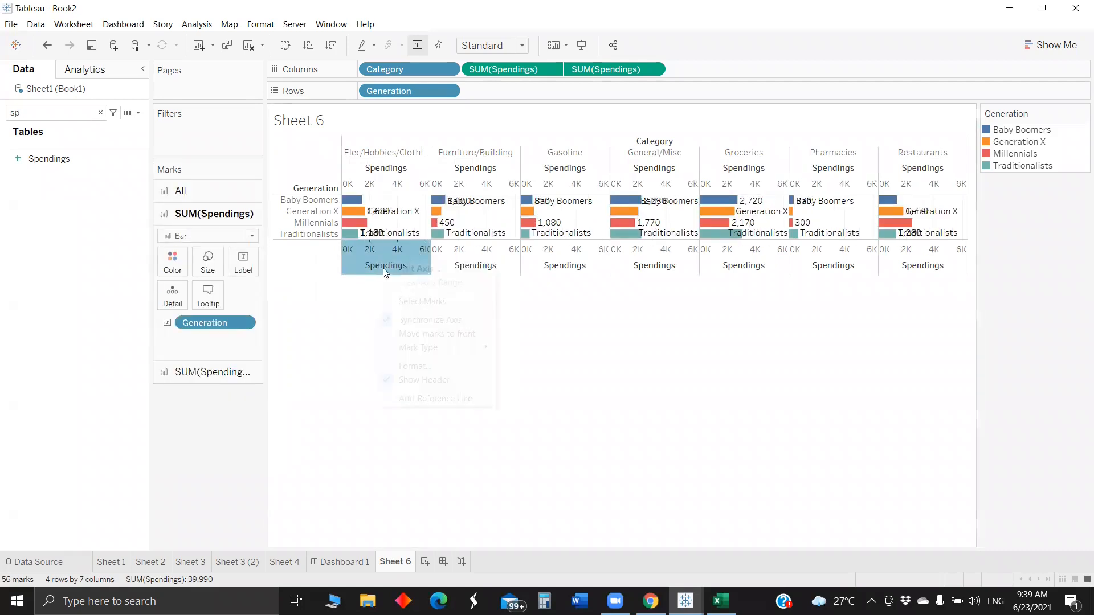
pyautogui.click(433, 378)
pyautogui.click(310, 187)
pyautogui.rightClick(285, 186)
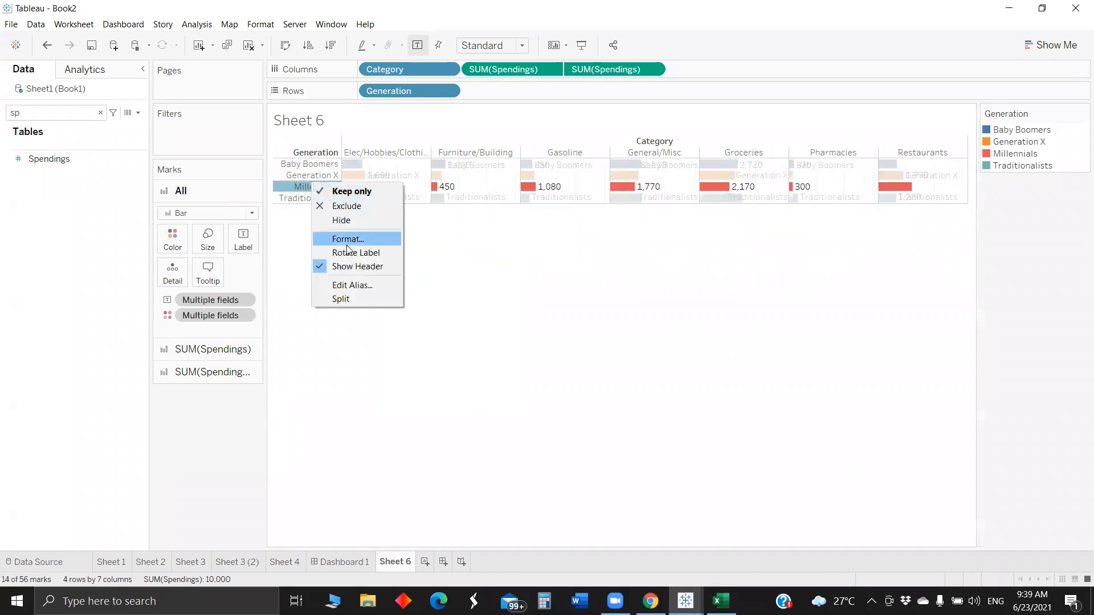
pyautogui.click(399, 265)
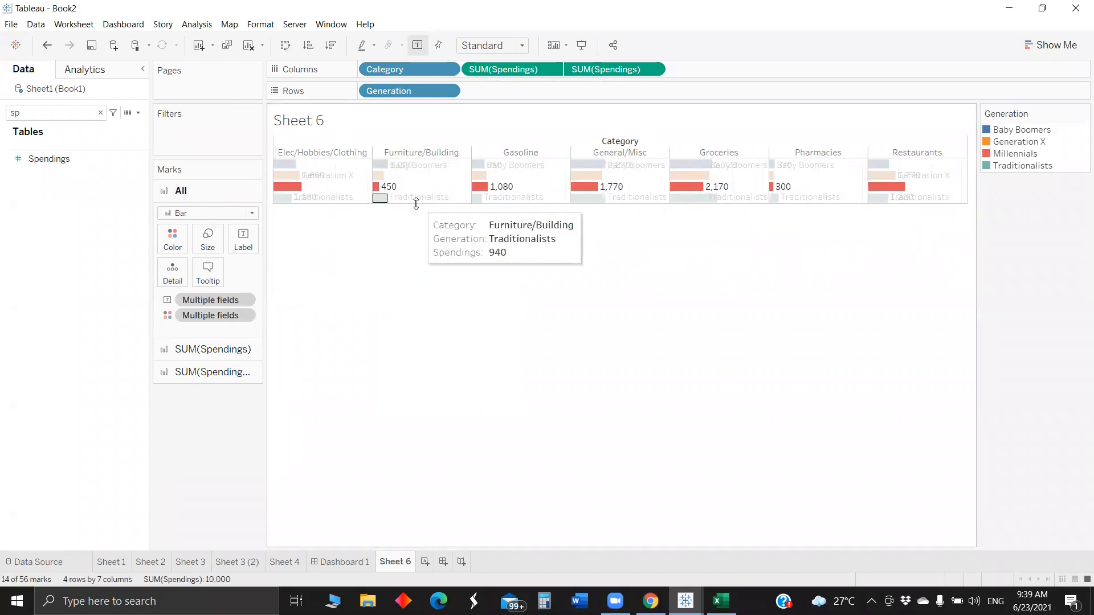
# Fit the Sheet 6 bar chart to Entire View and leave no bar selected
pyautogui.click(519, 48)
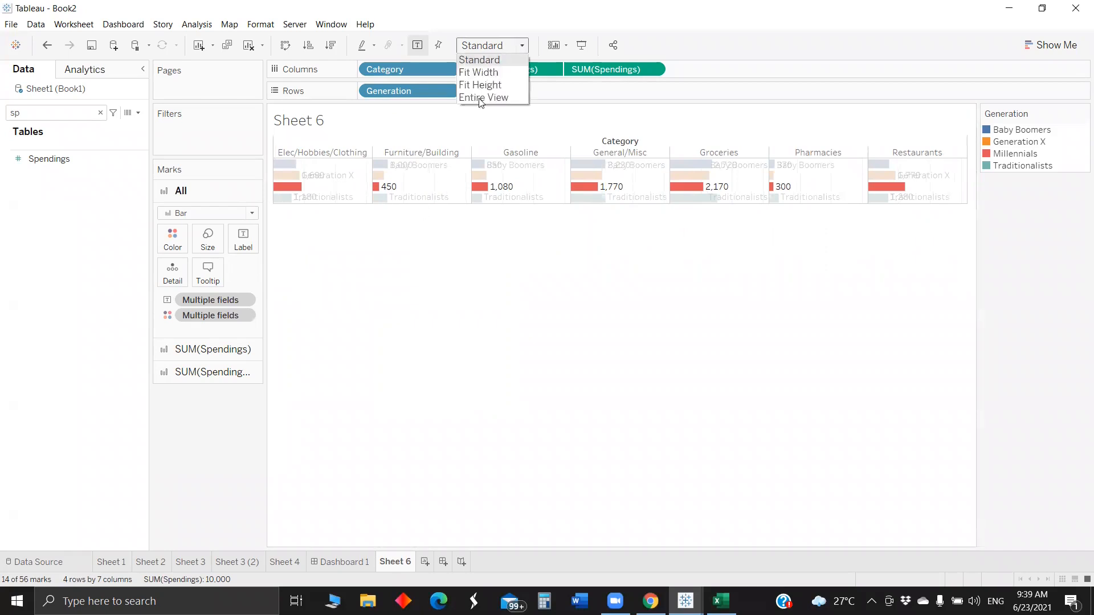
pyautogui.click(487, 98)
pyautogui.click(484, 272)
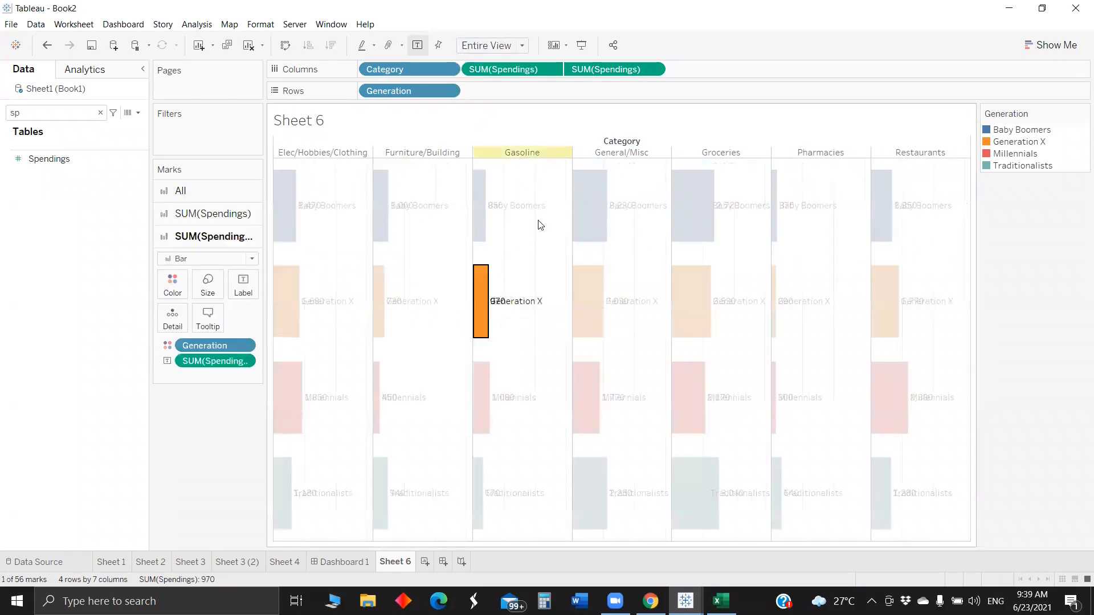
pyautogui.click(286, 257)
# Set the horizontal alignment of the first Spendings measure's Generation labels to left
pyautogui.click(179, 213)
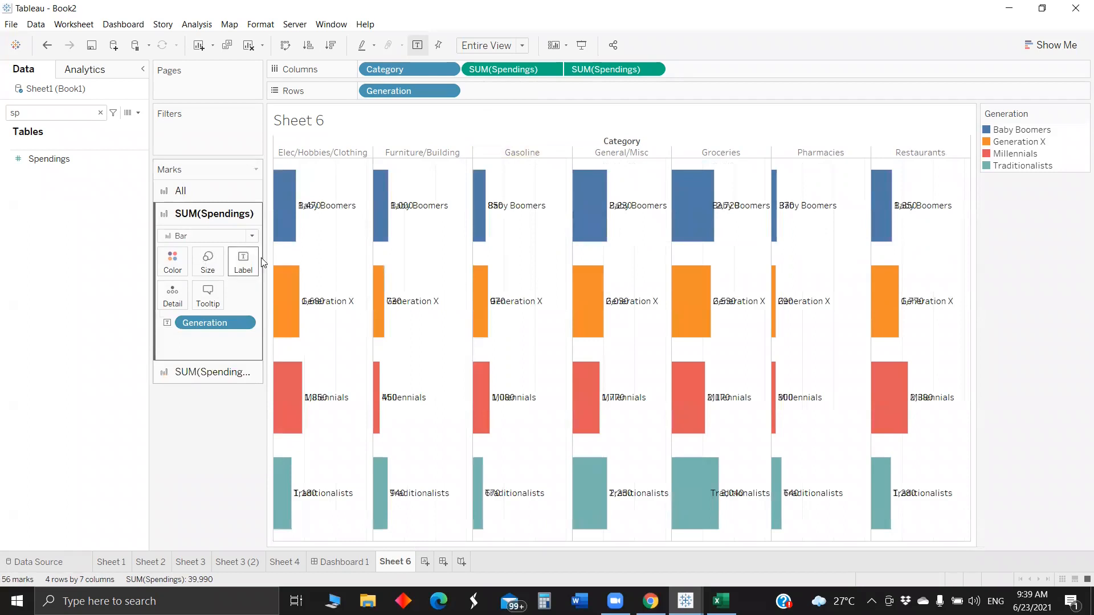
pyautogui.click(243, 263)
pyautogui.click(359, 358)
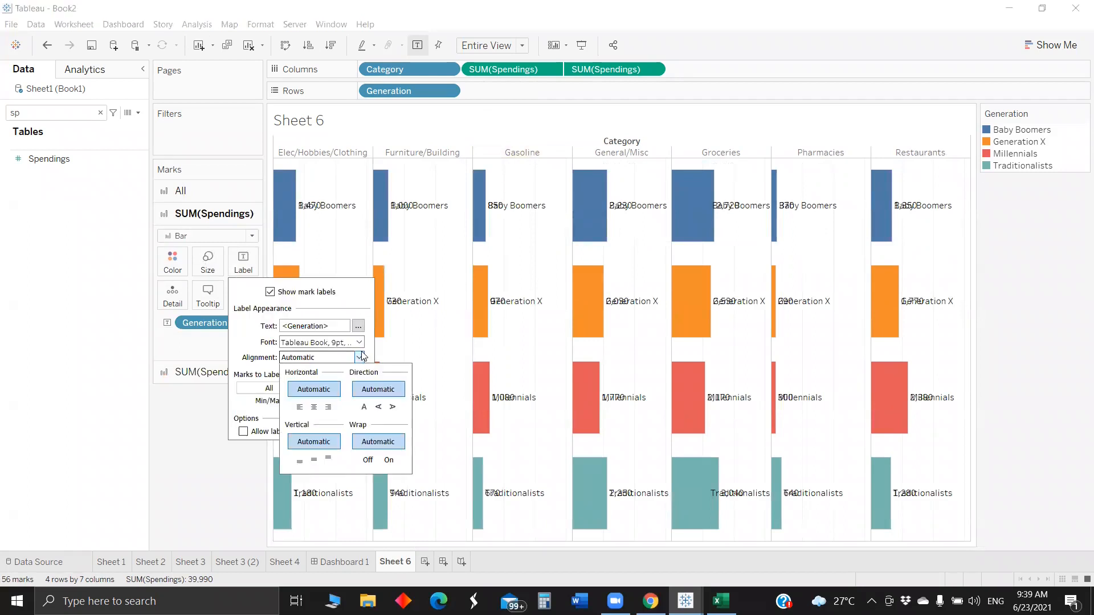
pyautogui.click(299, 408)
pyautogui.click(192, 471)
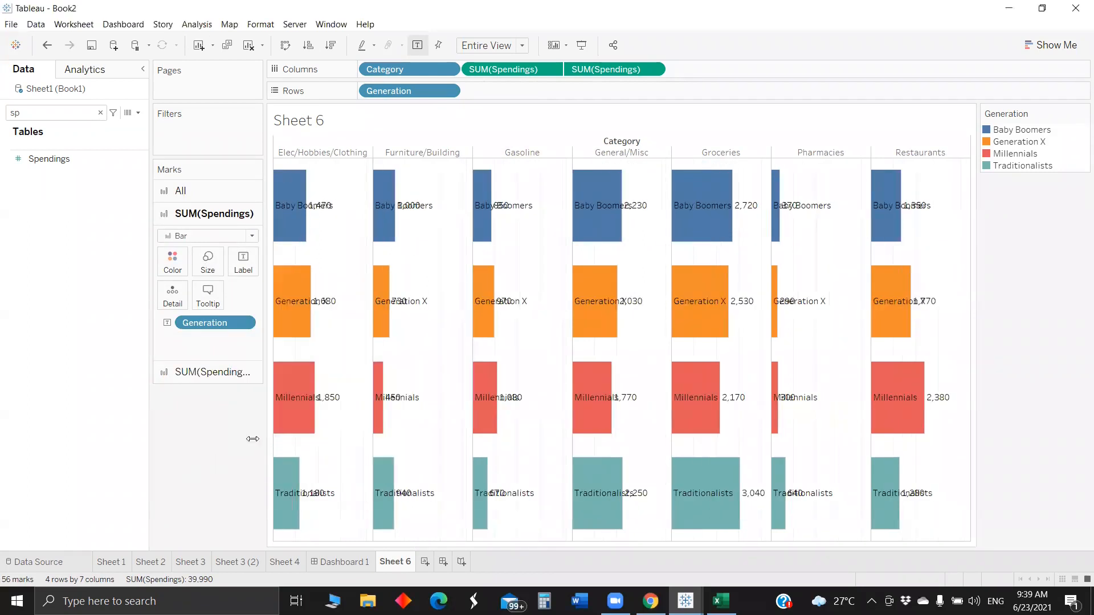
# Remove the Sheet 3 (2) category header strip from Dashboard 1
pyautogui.click(340, 561)
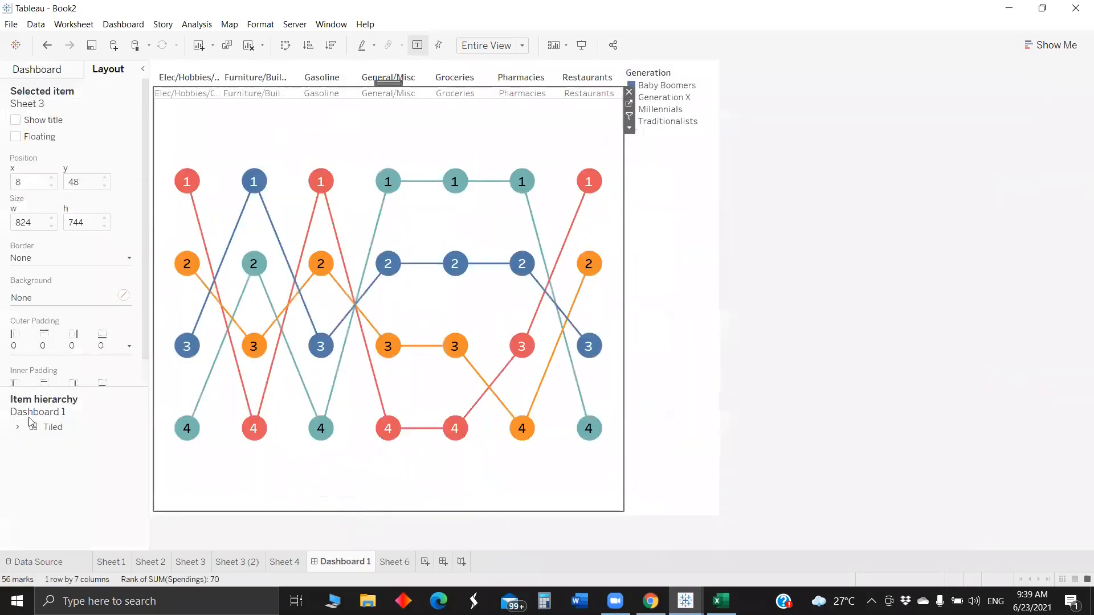
pyautogui.click(513, 83)
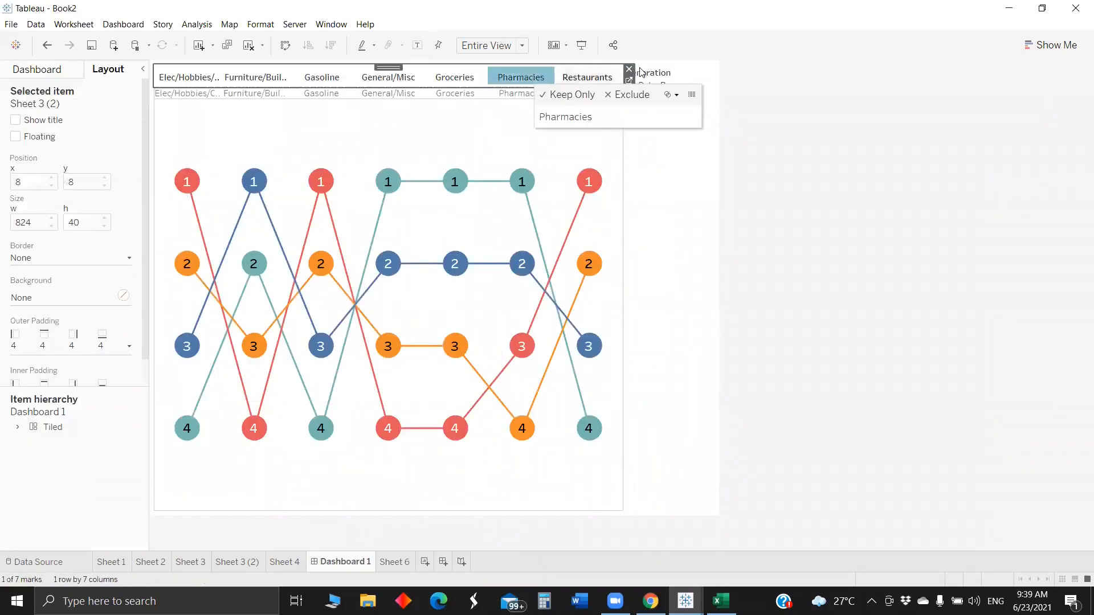
pyautogui.click(629, 70)
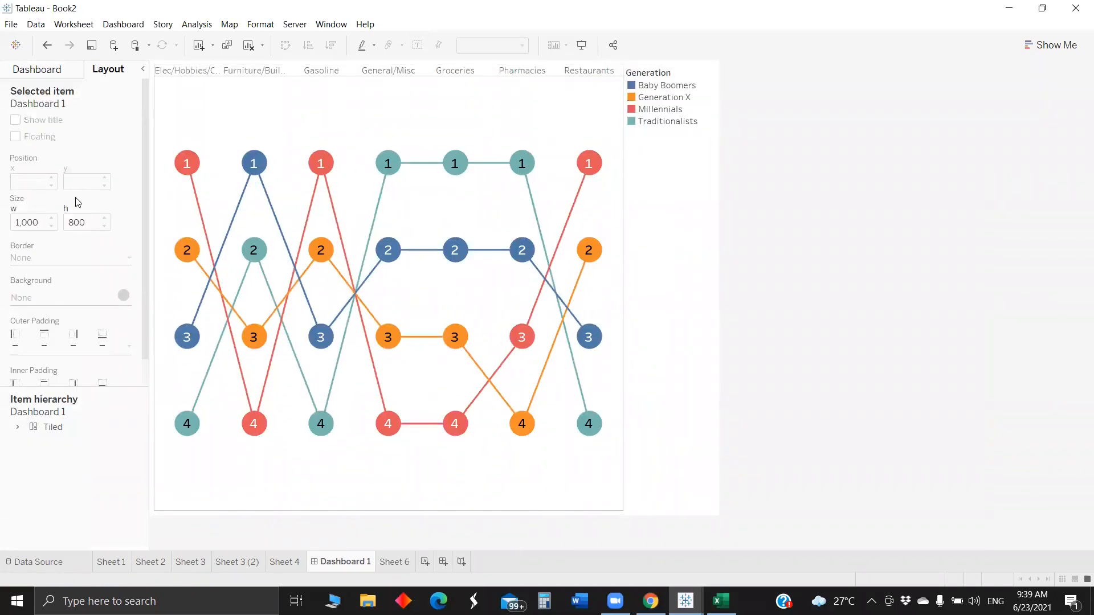
# Place Sheet 6 on Dashboard 1 below the bump chart
pyautogui.click(272, 563)
pyautogui.click(365, 565)
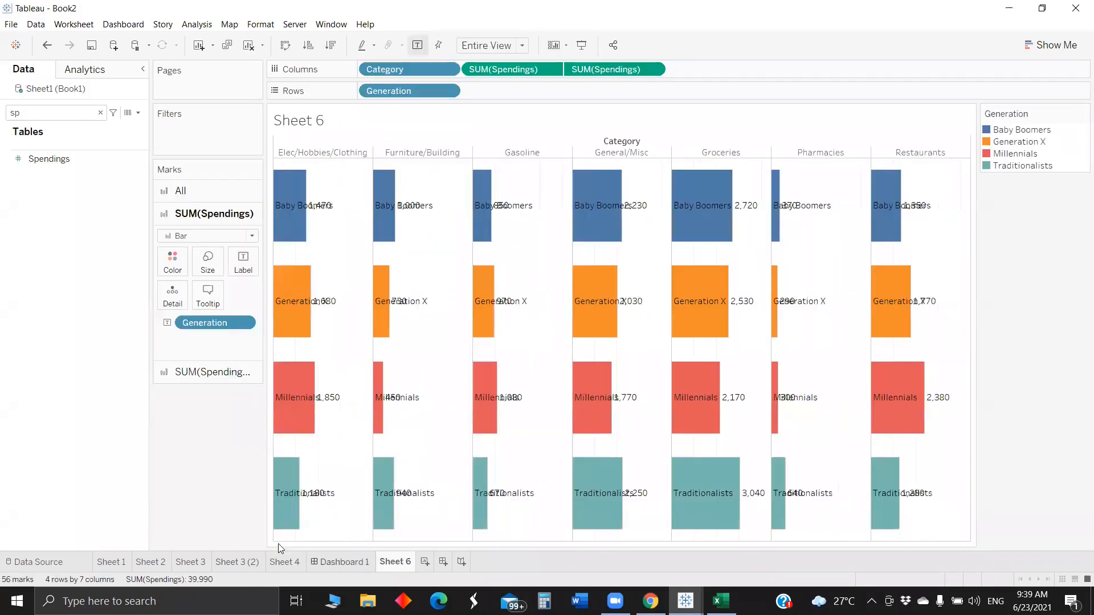
pyautogui.click(37, 70)
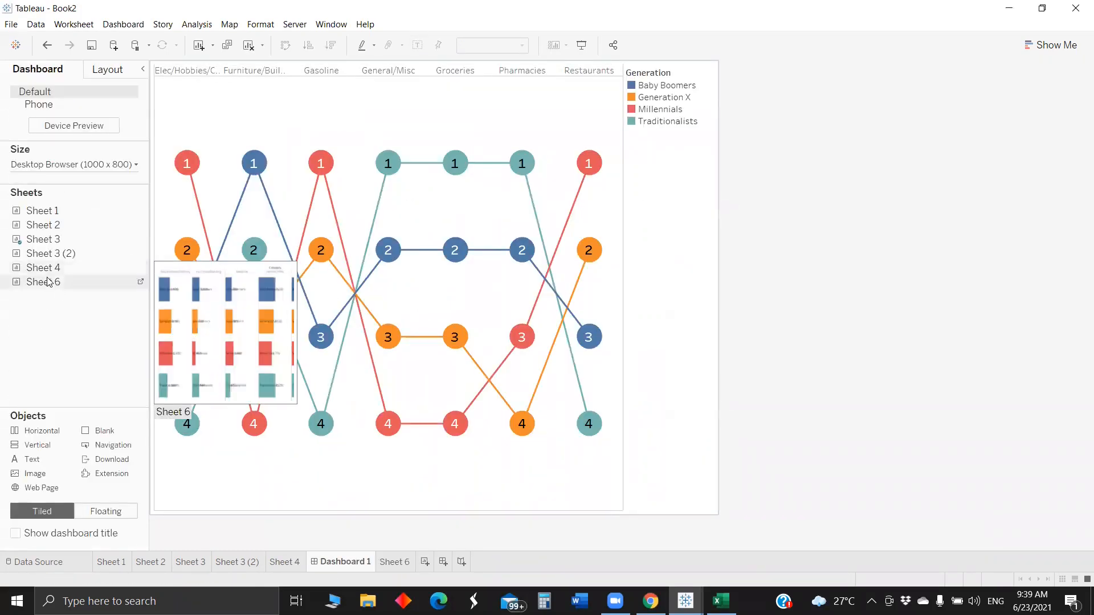
pyautogui.moveTo(63, 309); pyautogui.dragTo(338, 436)
# Hide the Sheet 6 title and its Category column field label on the dashboard
pyautogui.rightClick(196, 303)
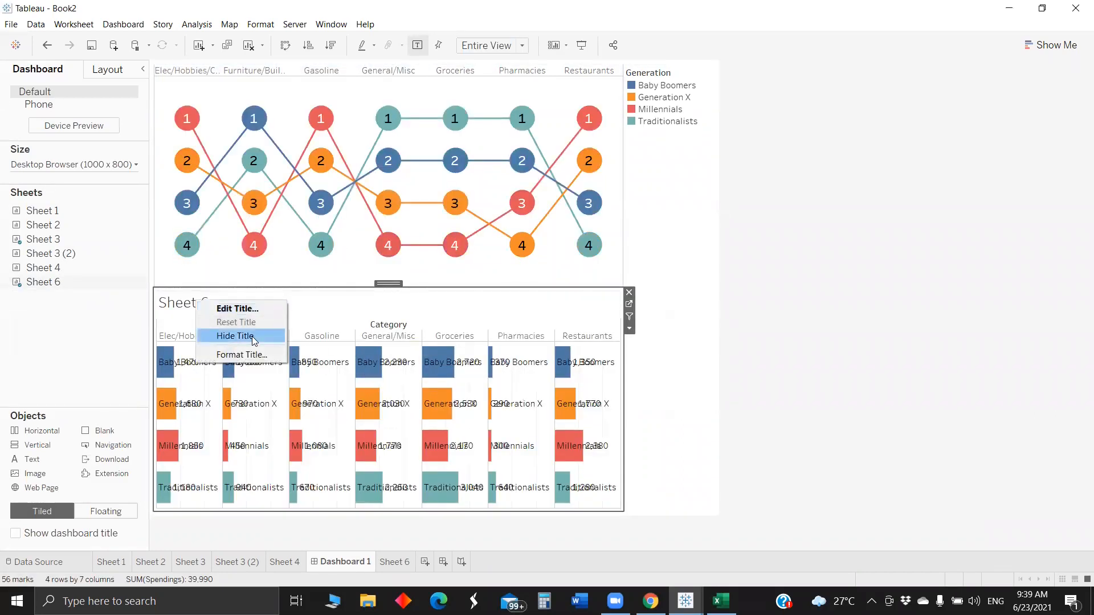
pyautogui.click(234, 335)
pyautogui.rightClick(382, 302)
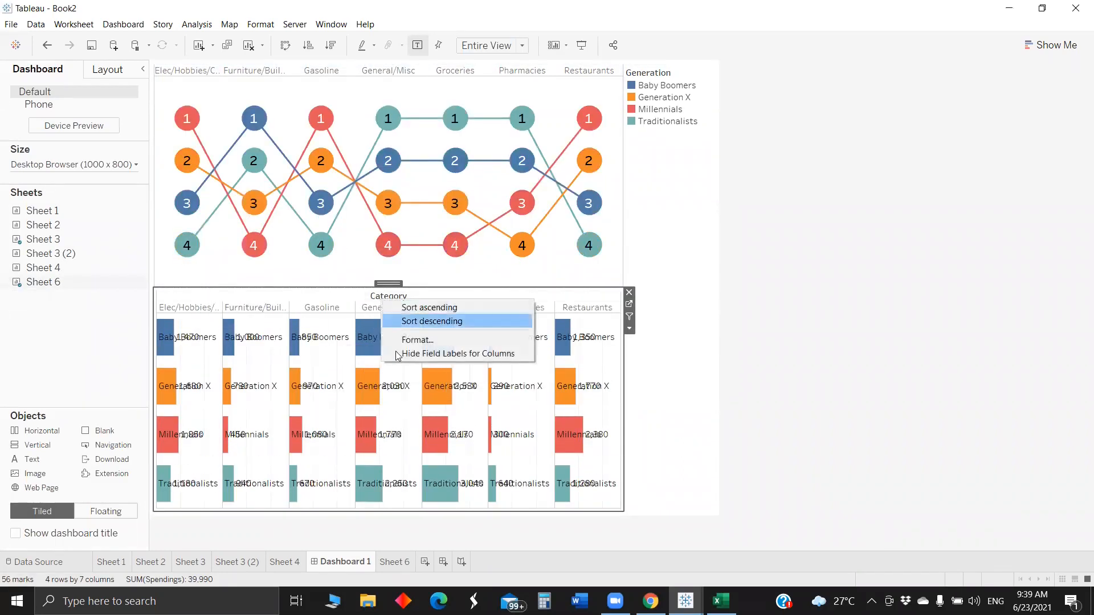
pyautogui.click(409, 352)
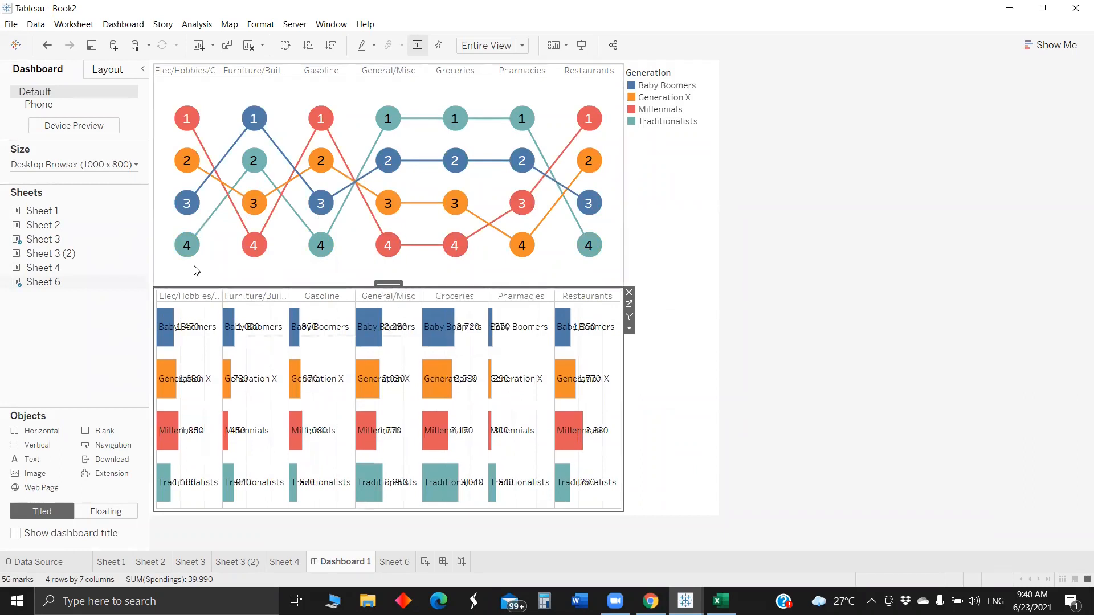
# Add a dashboard filter action with Sheet 3 as source, Sheet 6 as target and all fields as target filters
pyautogui.click(123, 24)
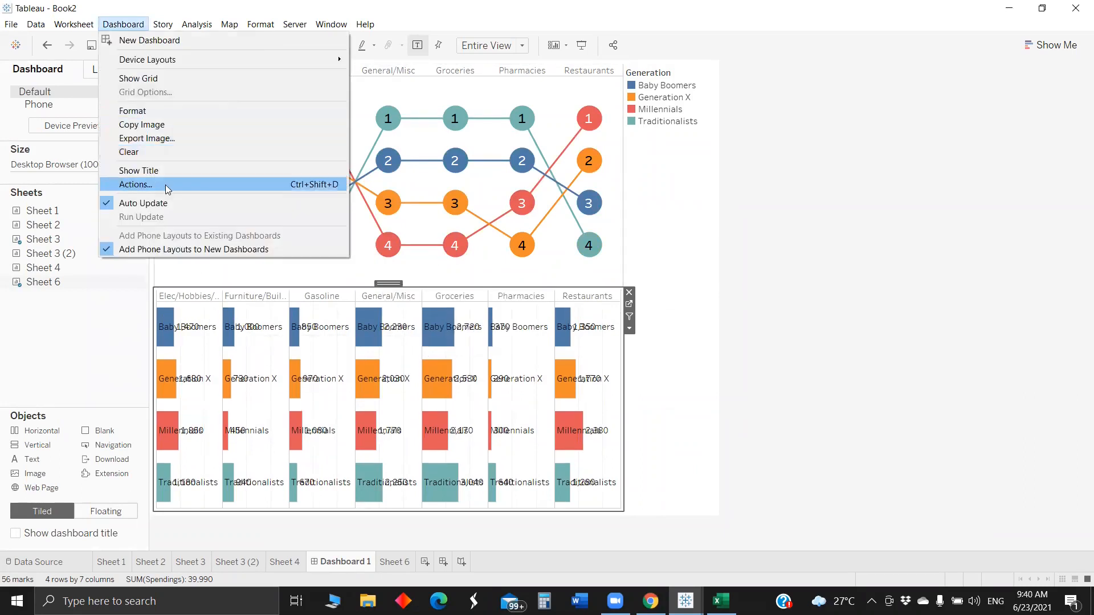
pyautogui.click(165, 184)
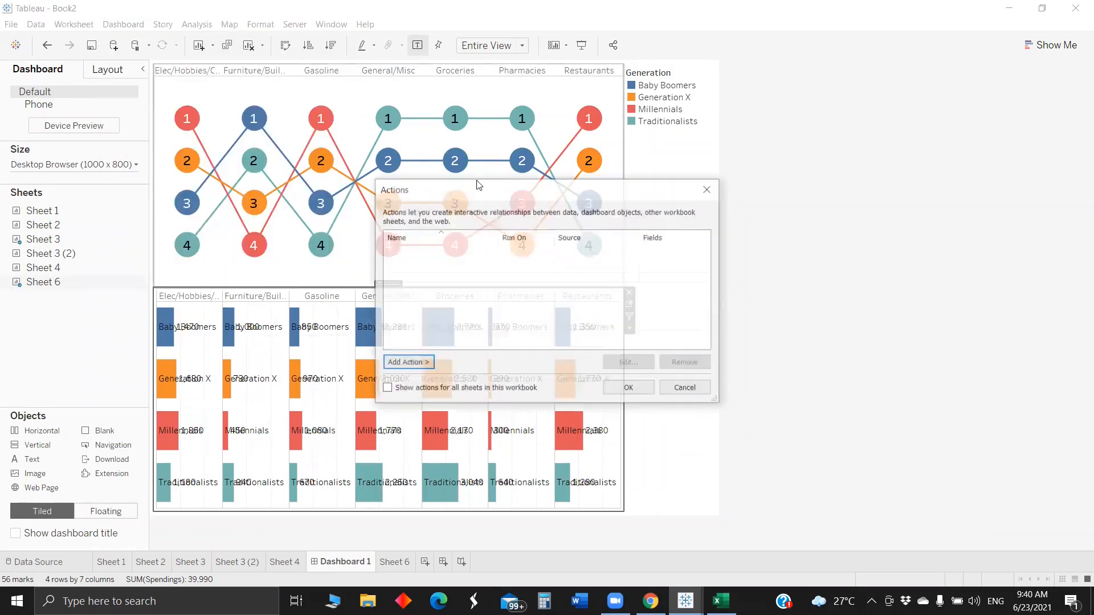
pyautogui.click(414, 365)
pyautogui.click(458, 361)
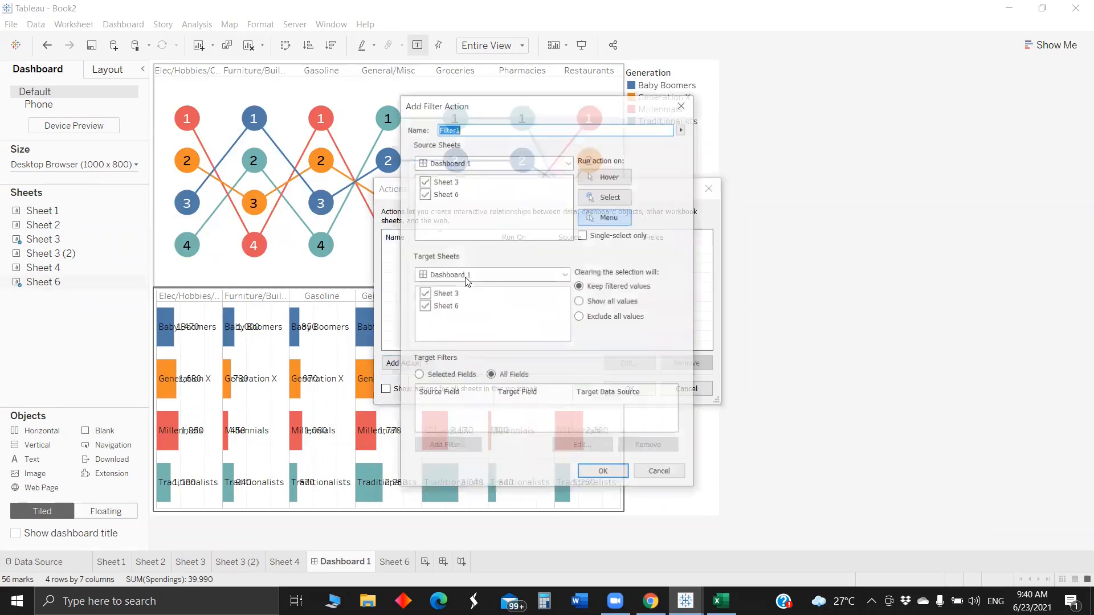
pyautogui.click(423, 194)
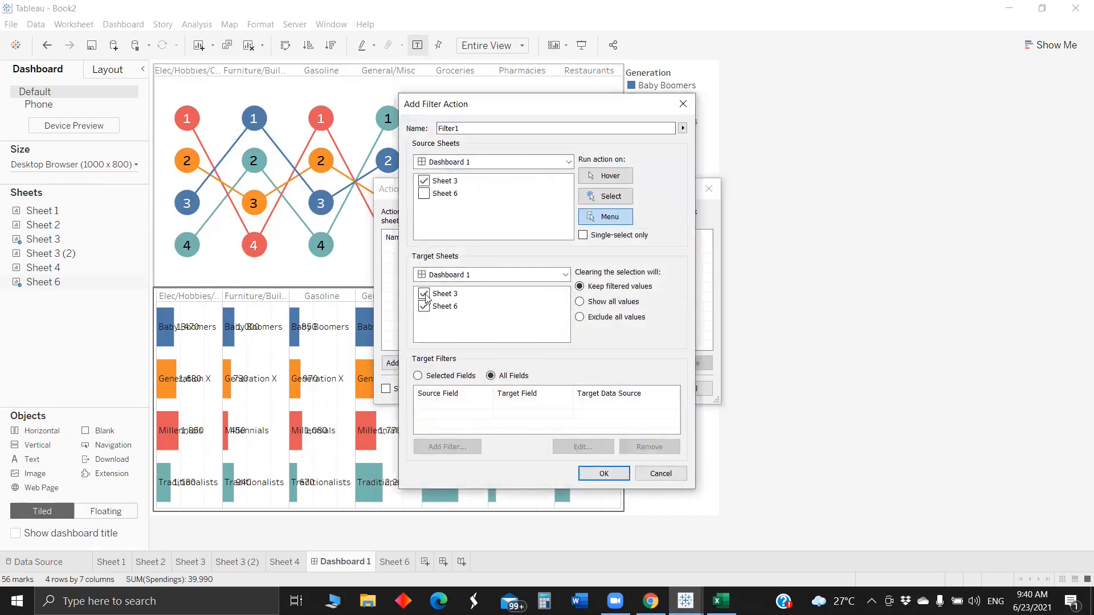
pyautogui.click(419, 376)
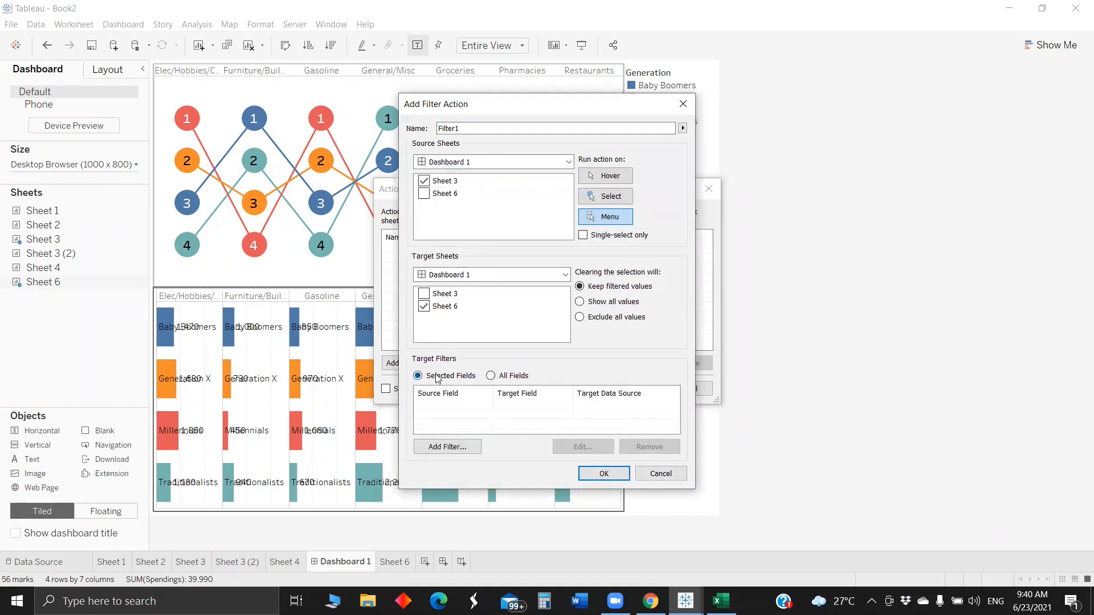
pyautogui.click(491, 376)
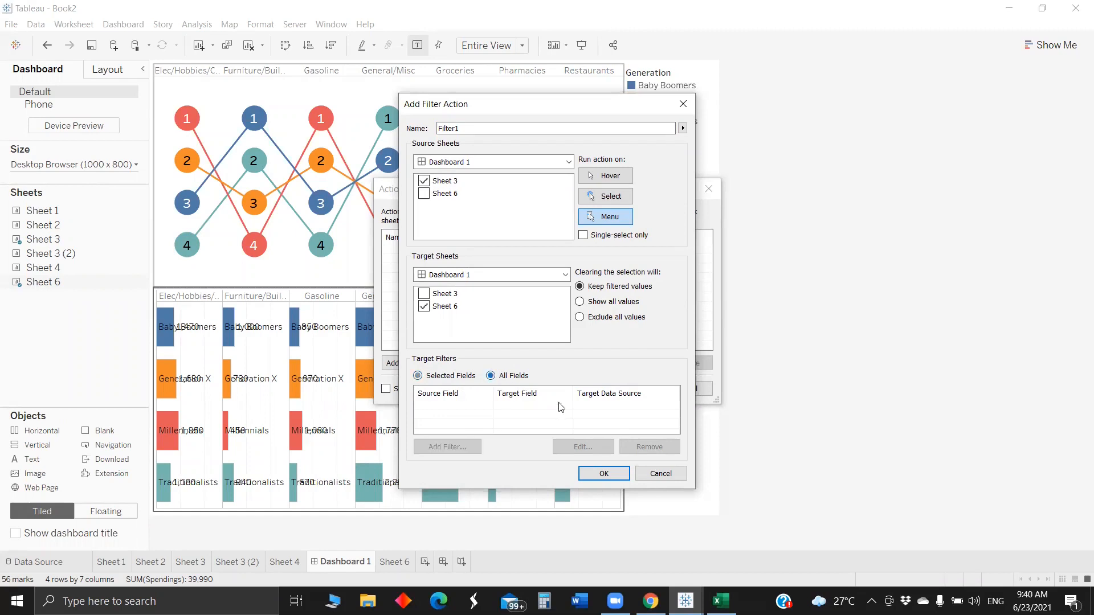
pyautogui.click(605, 480)
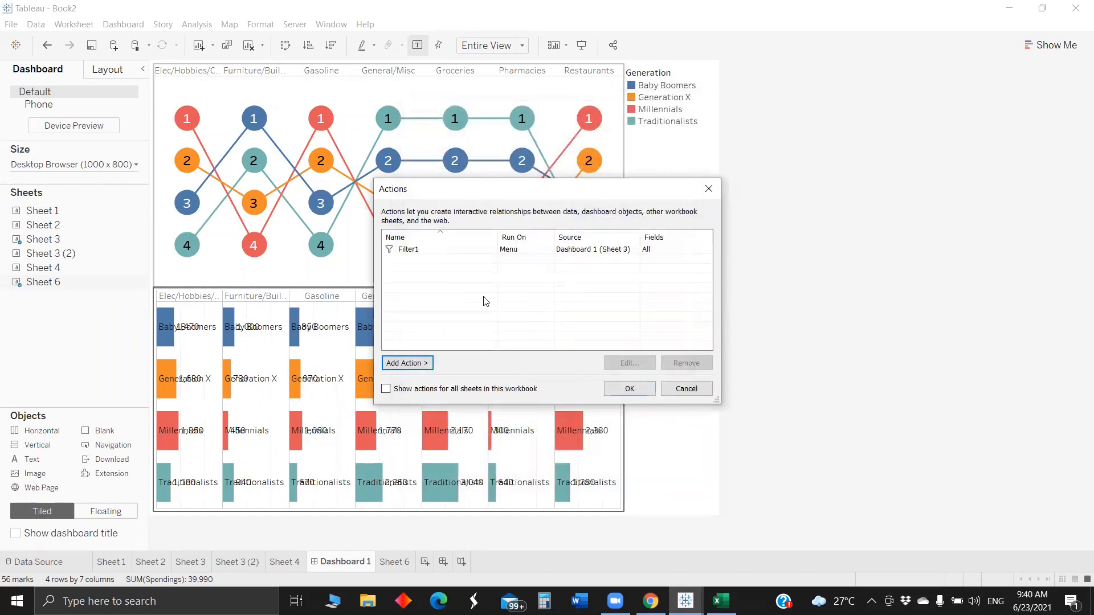
# Edit the Filter1 action so it runs on Select, and save the dashboard actions
pyautogui.click(532, 251)
pyautogui.click(631, 363)
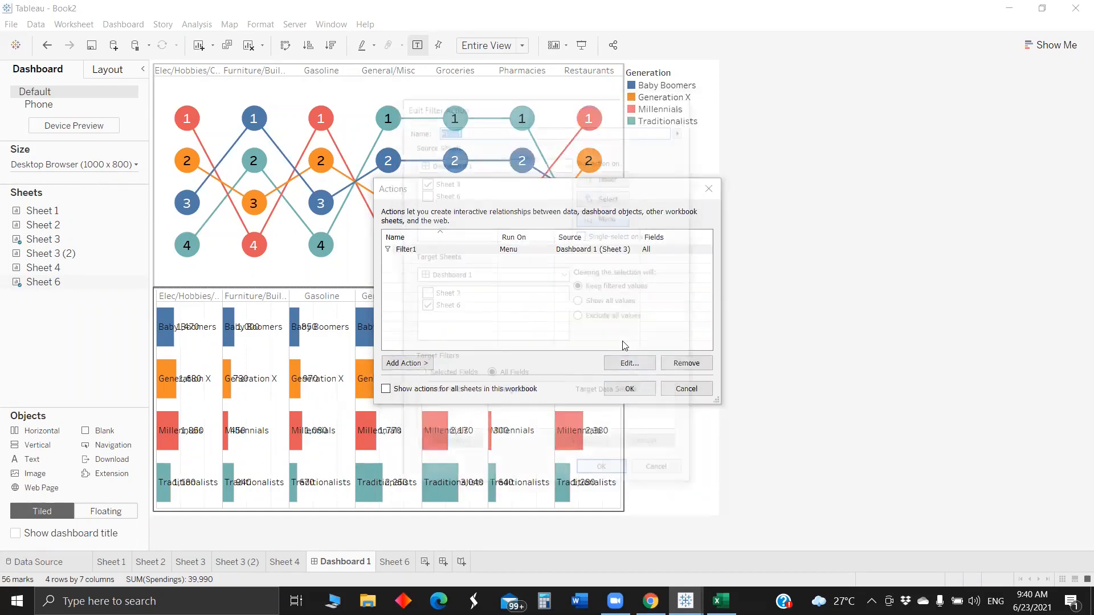
pyautogui.click(606, 196)
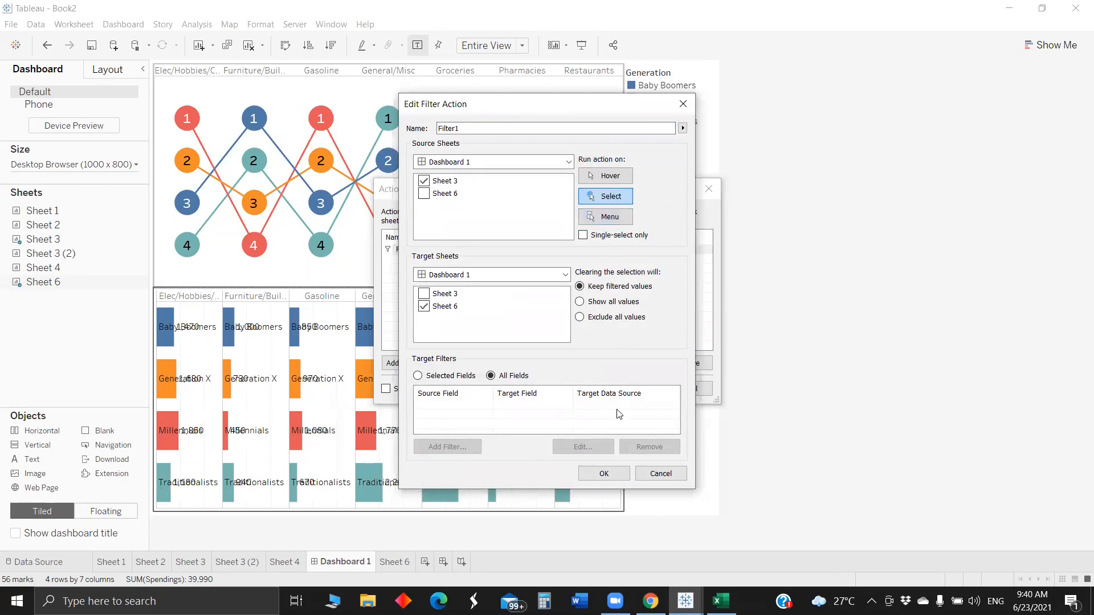
pyautogui.click(602, 474)
pyautogui.click(628, 388)
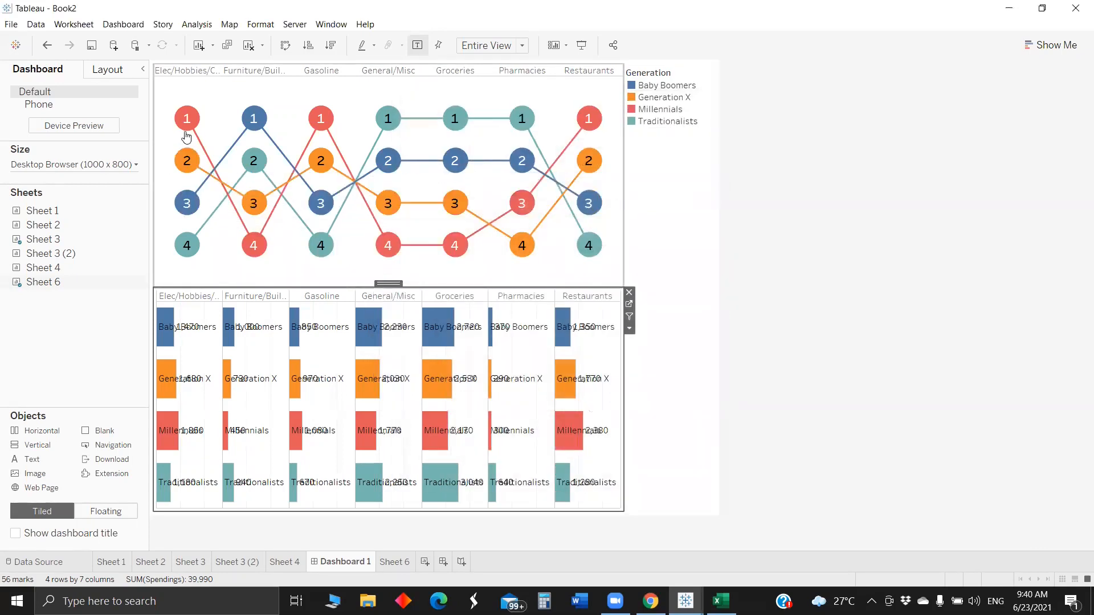
# Test the filter action with the Millennials mark under Elec/Hobbies/Clothing and inspect the resulting bar's details
pyautogui.moveTo(186, 122)
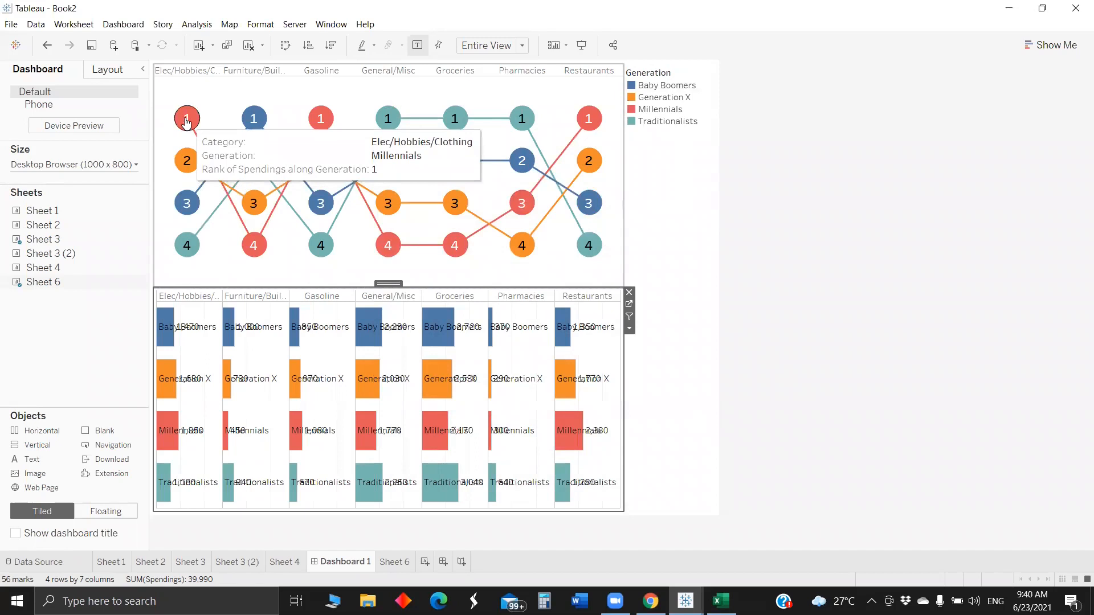
pyautogui.click(186, 119)
pyautogui.moveTo(214, 399)
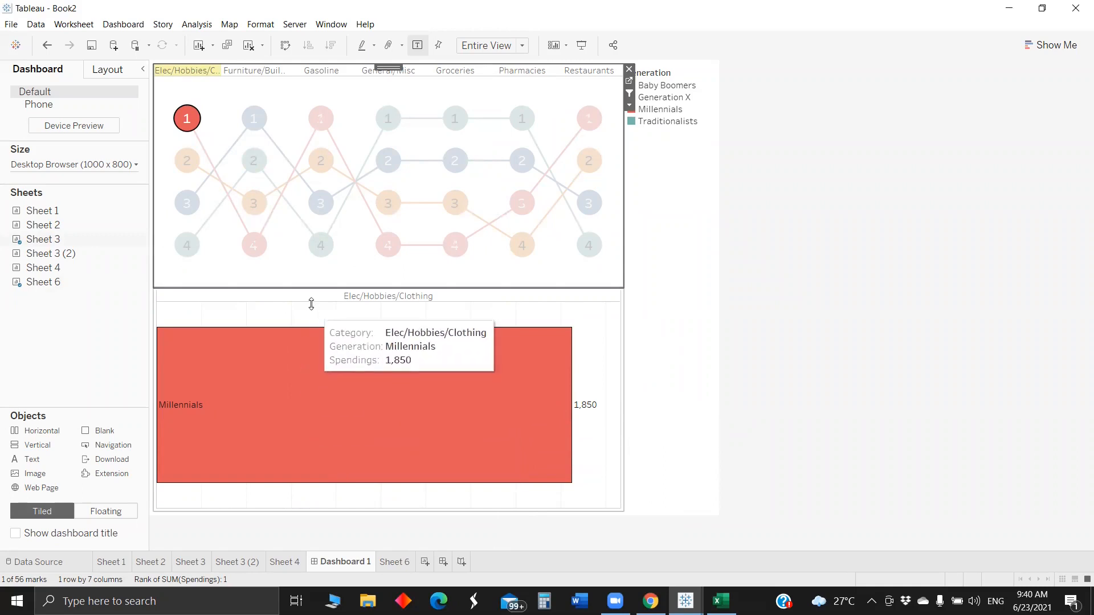
# Edit the Filter1 dashboard action to filter on selected fields only, mapping source Category to target Category
pyautogui.click(123, 23)
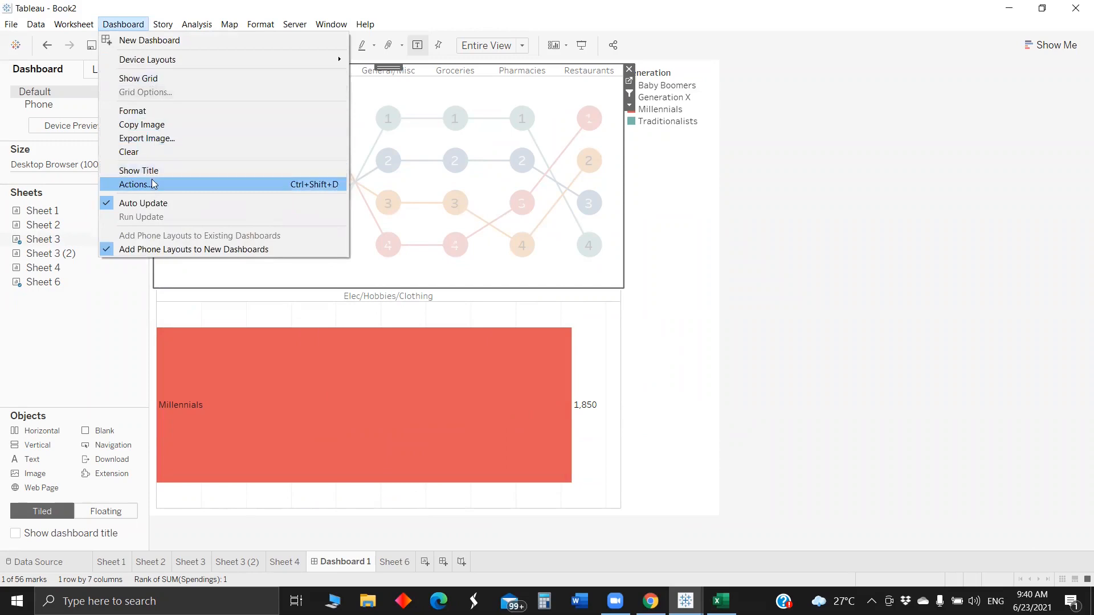
pyautogui.click(307, 185)
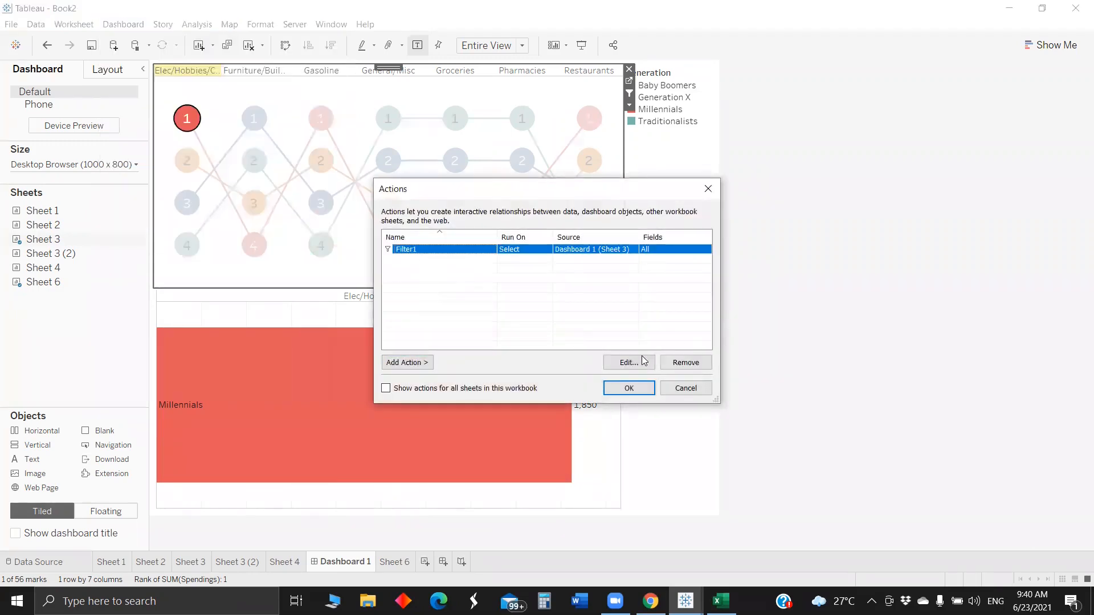
pyautogui.click(630, 362)
pyautogui.click(418, 376)
pyautogui.click(449, 445)
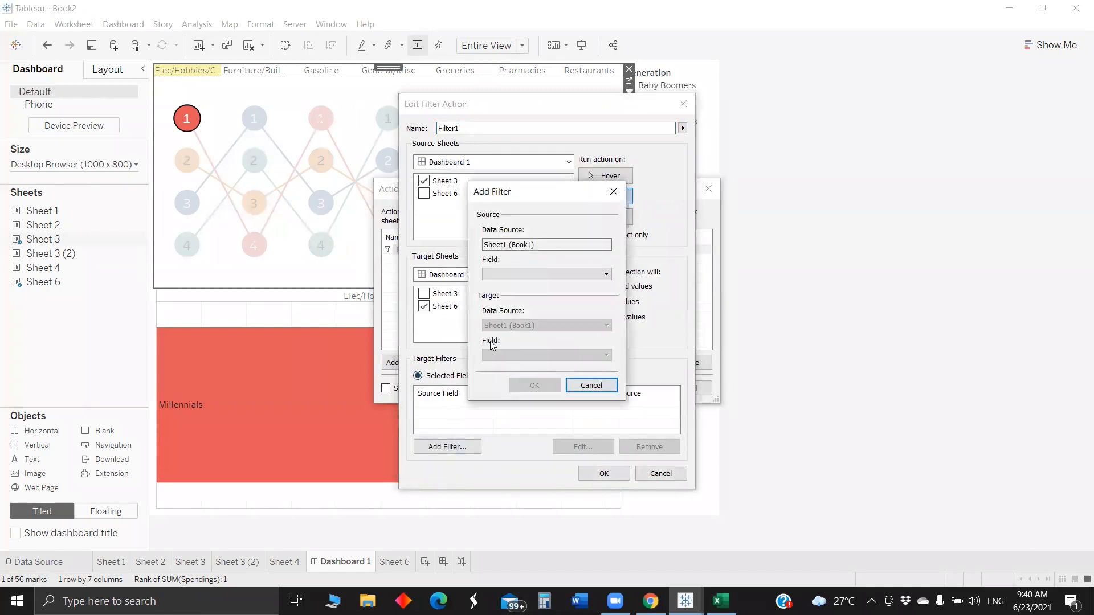
pyautogui.click(503, 275)
pyautogui.click(509, 308)
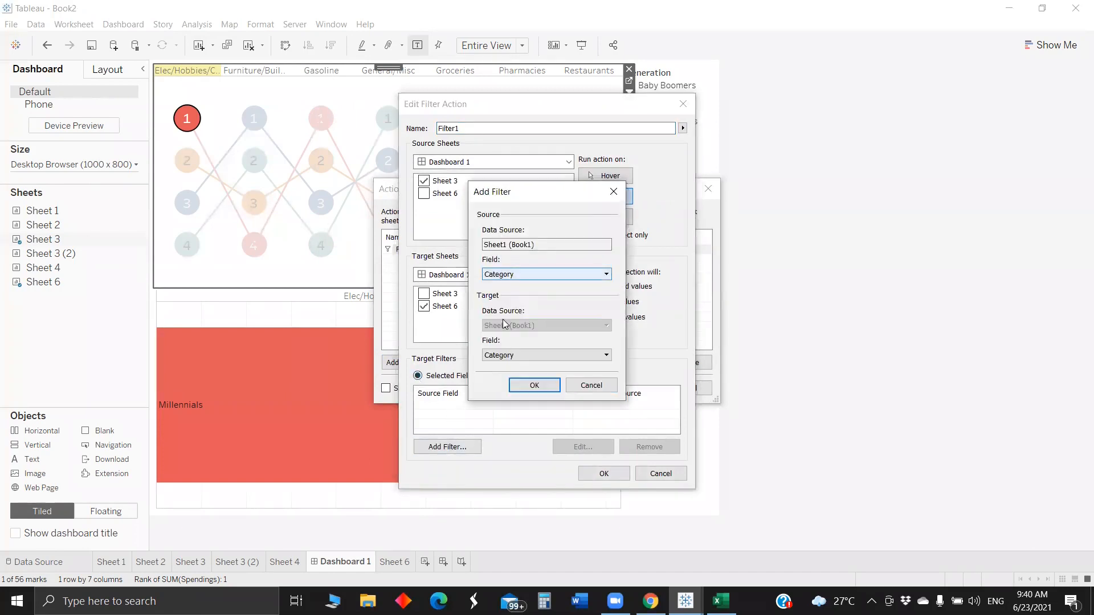
pyautogui.click(543, 389)
pyautogui.click(605, 474)
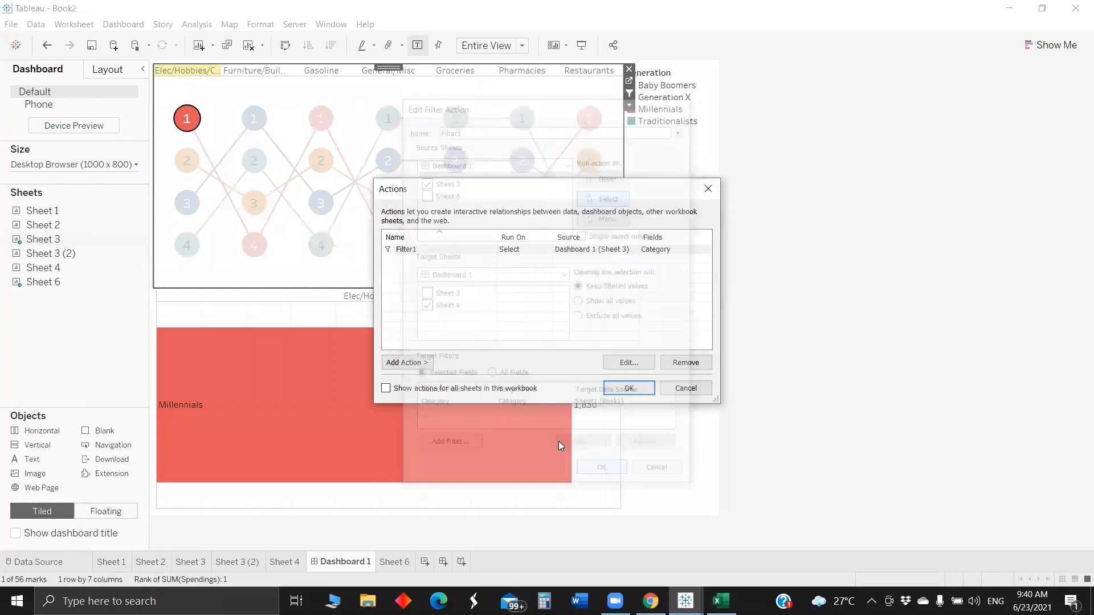
# Review the Filter1 action's settings again and save the dashboard actions
pyautogui.click(536, 250)
pyautogui.click(626, 362)
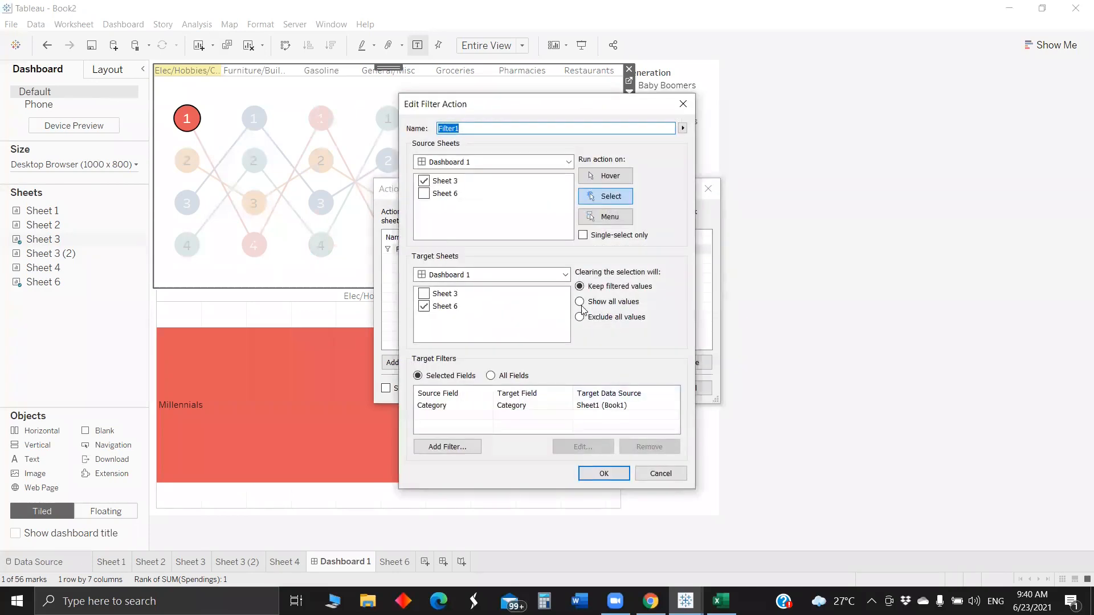
pyautogui.click(605, 474)
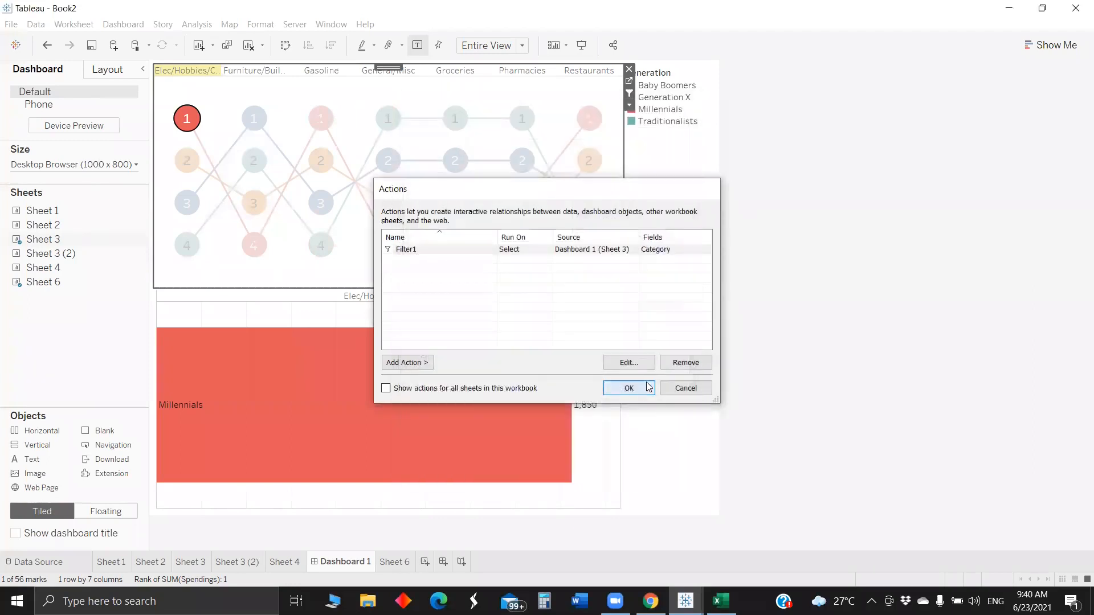
pyautogui.click(628, 390)
# Test the filter with the Generation X mark under Elec/Hobbies/Clothing and the Baby Boomers mark under Furniture/Building
pyautogui.click(187, 167)
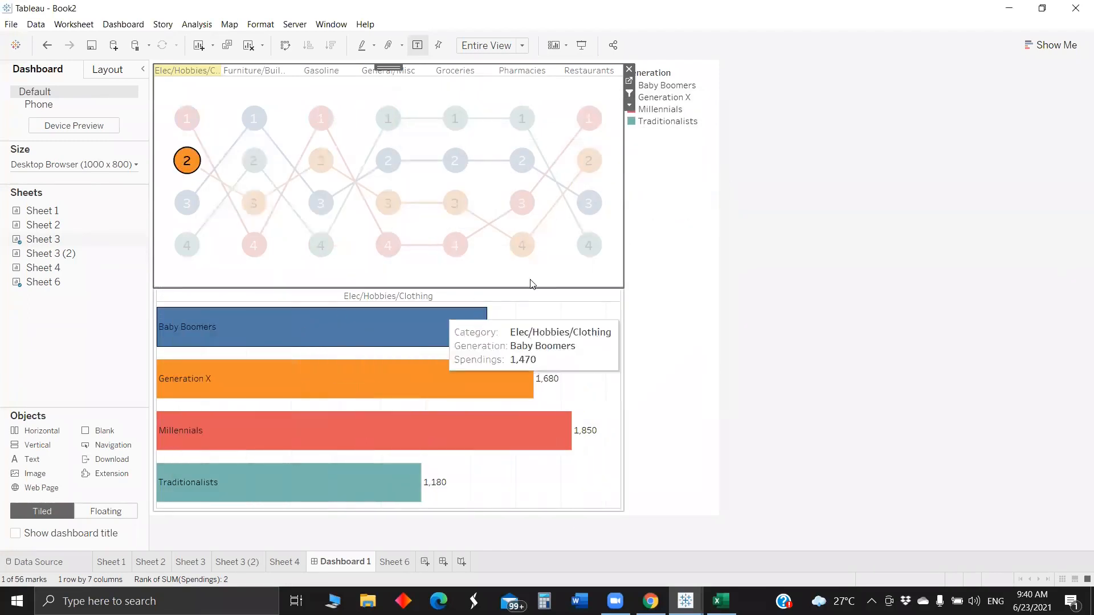
pyautogui.click(414, 276)
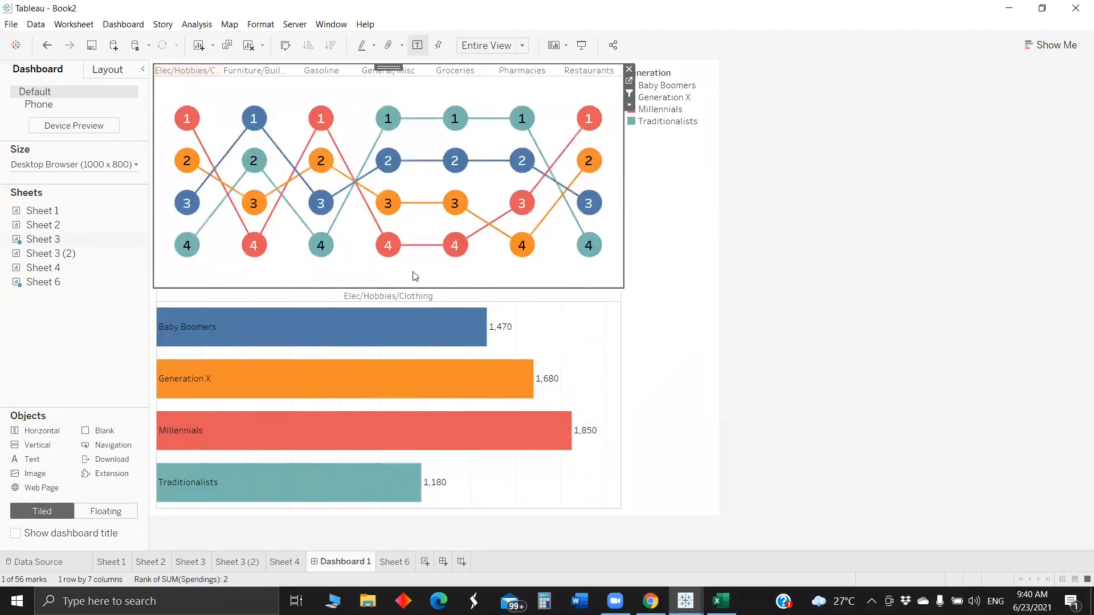
pyautogui.click(254, 119)
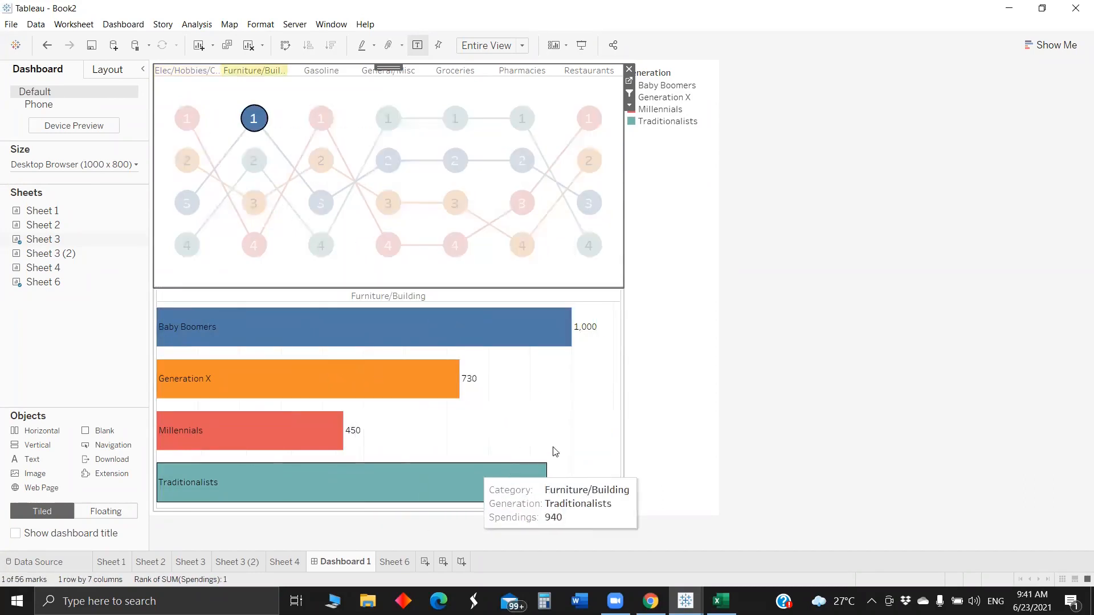
# Go to Sheet 6 from the dashboard and sort Generation in descending order by the sum of Spendings
pyautogui.click(539, 424)
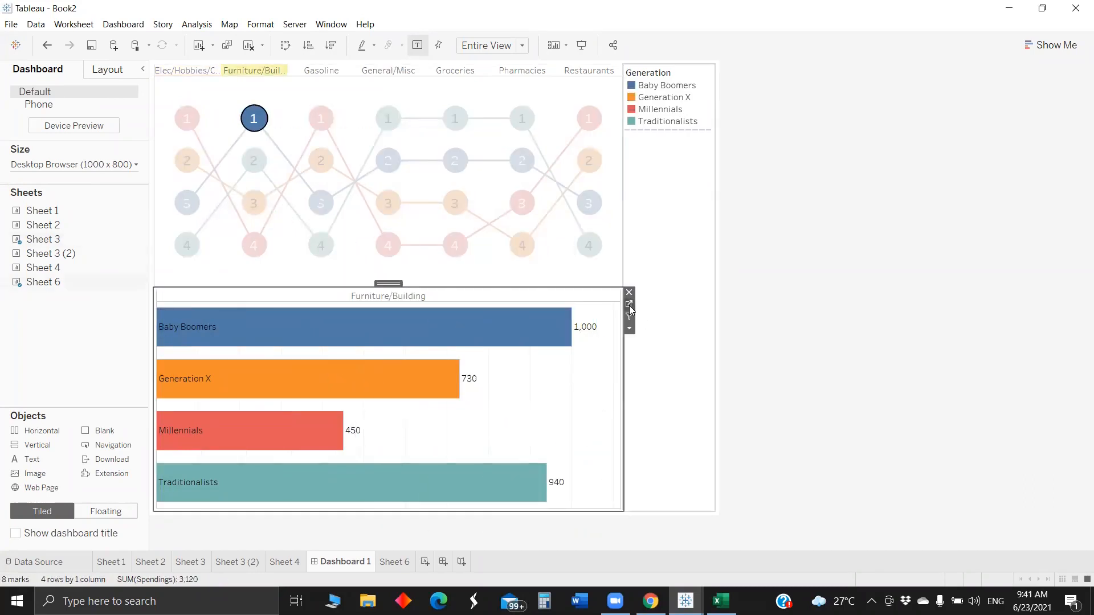
pyautogui.click(629, 305)
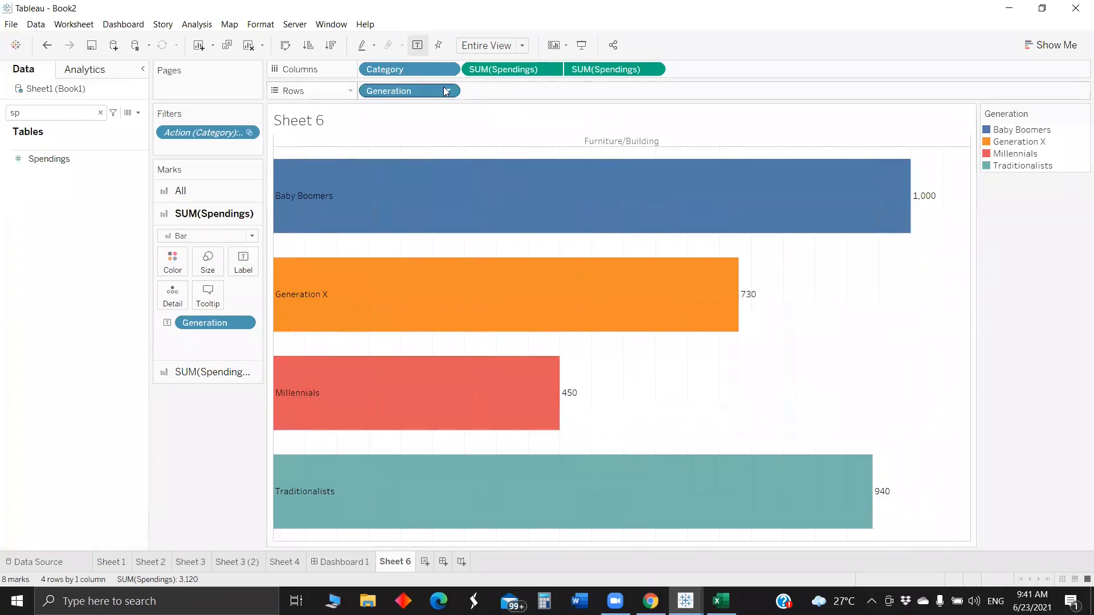
pyautogui.click(447, 90)
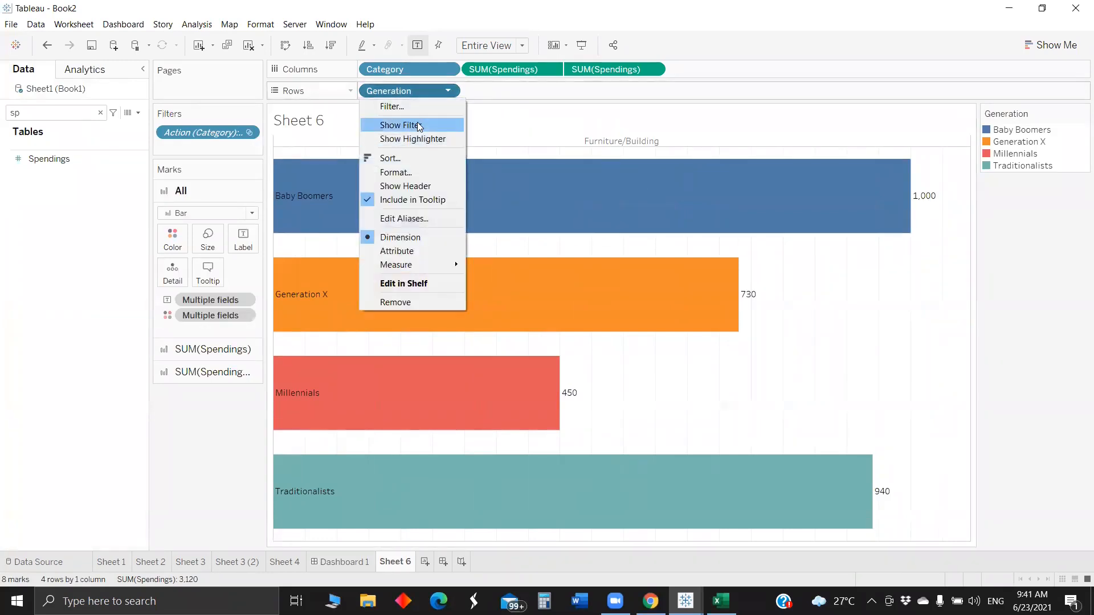
pyautogui.click(419, 159)
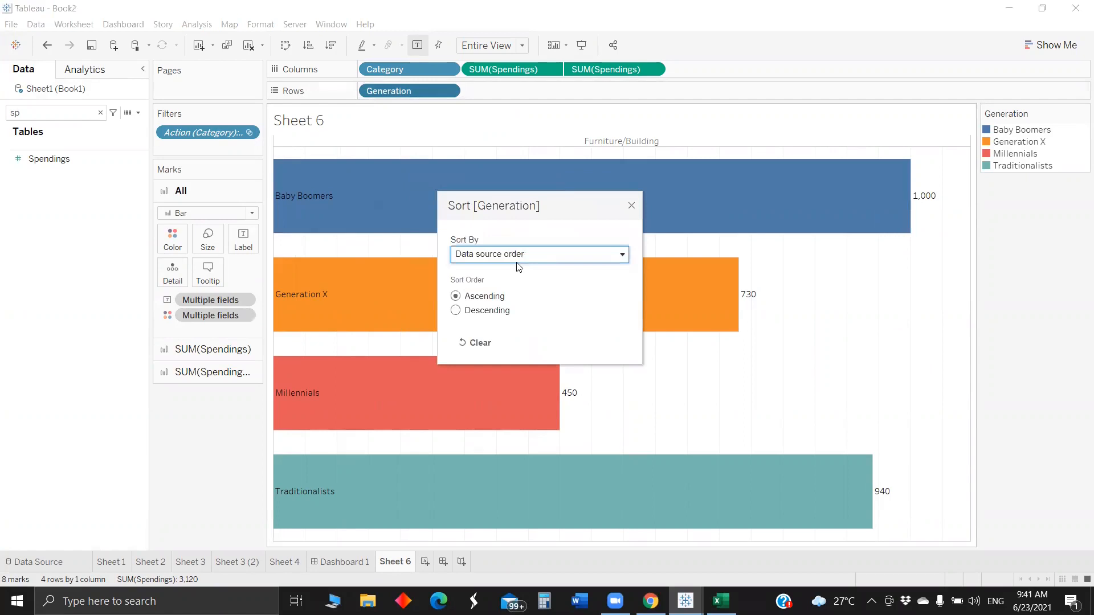
pyautogui.click(519, 266)
pyautogui.click(455, 310)
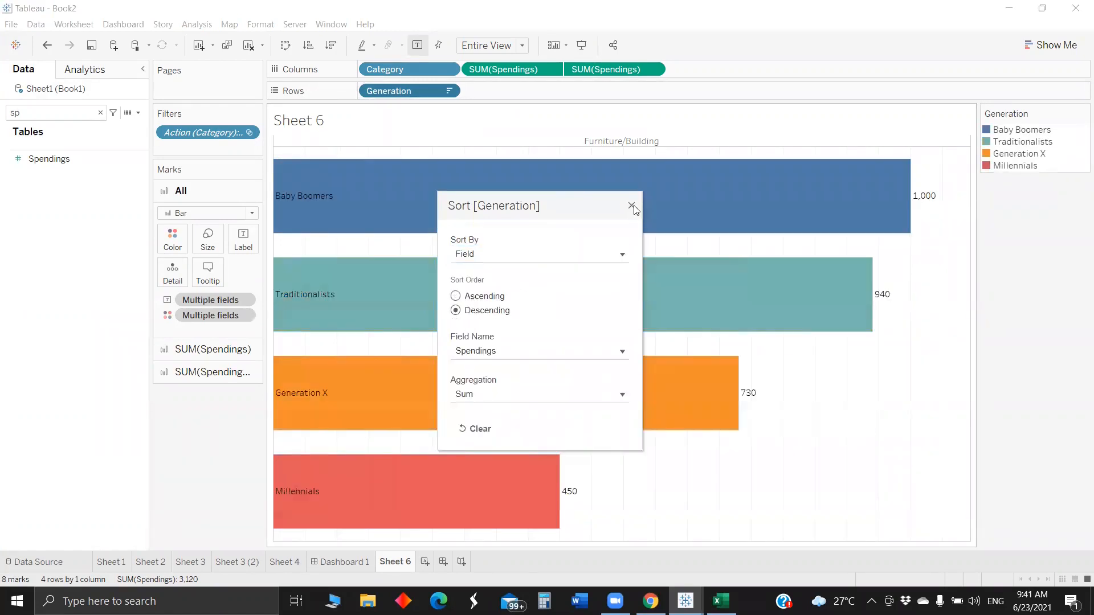
pyautogui.click(632, 206)
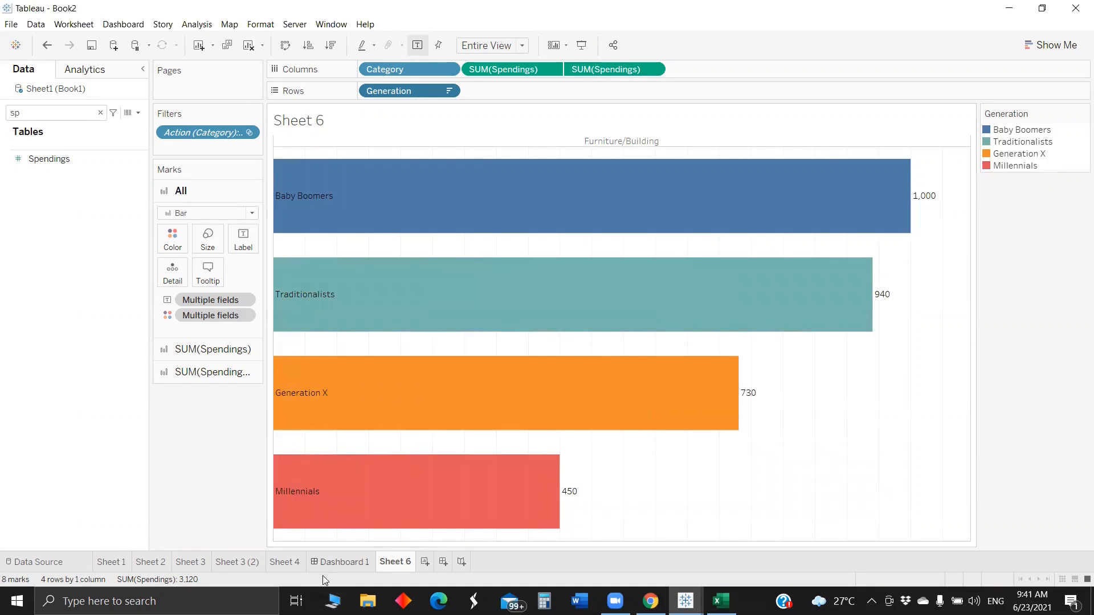
# Return to Dashboard 1 and make the bump chart's category header row taller
pyautogui.click(346, 551)
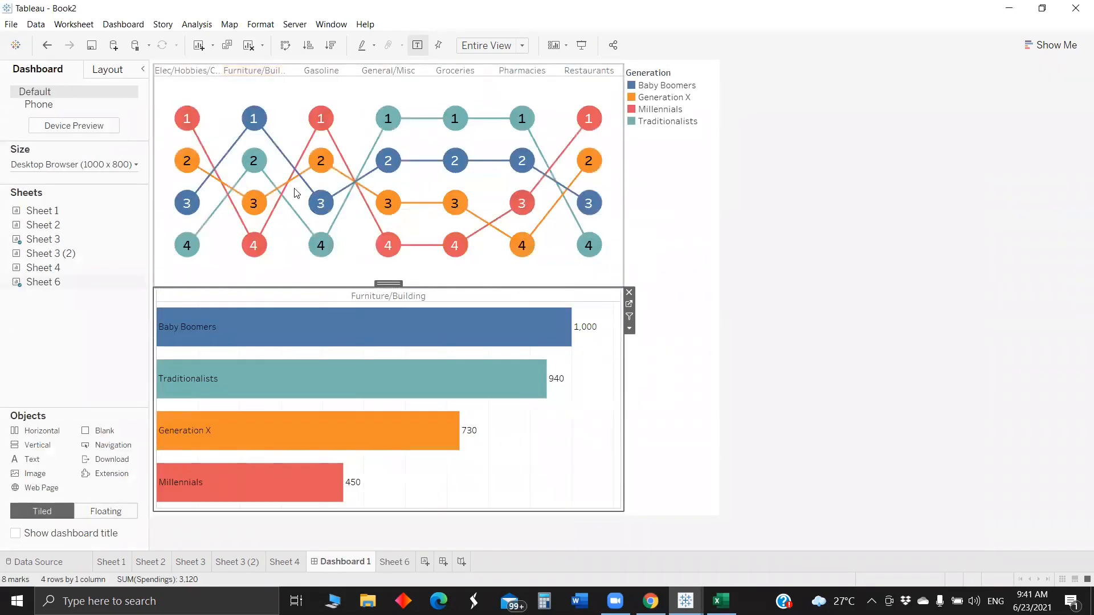
pyautogui.click(321, 78)
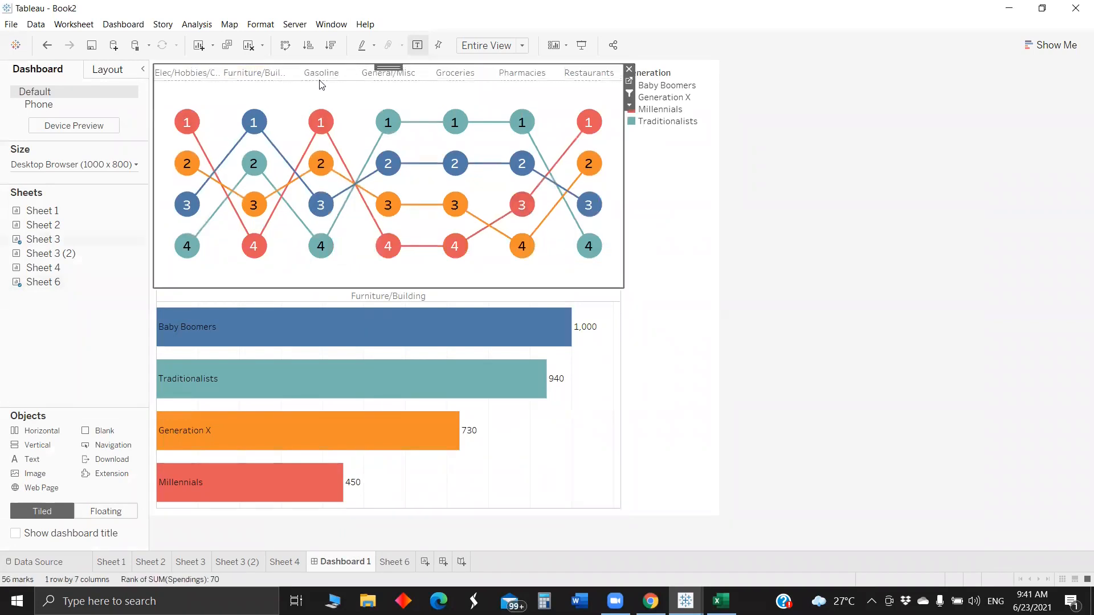
pyautogui.moveTo(279, 82); pyautogui.dragTo(278, 87)
# Format the bump chart's category headers, turning Wrap on in the column header alignment
pyautogui.rightClick(263, 79)
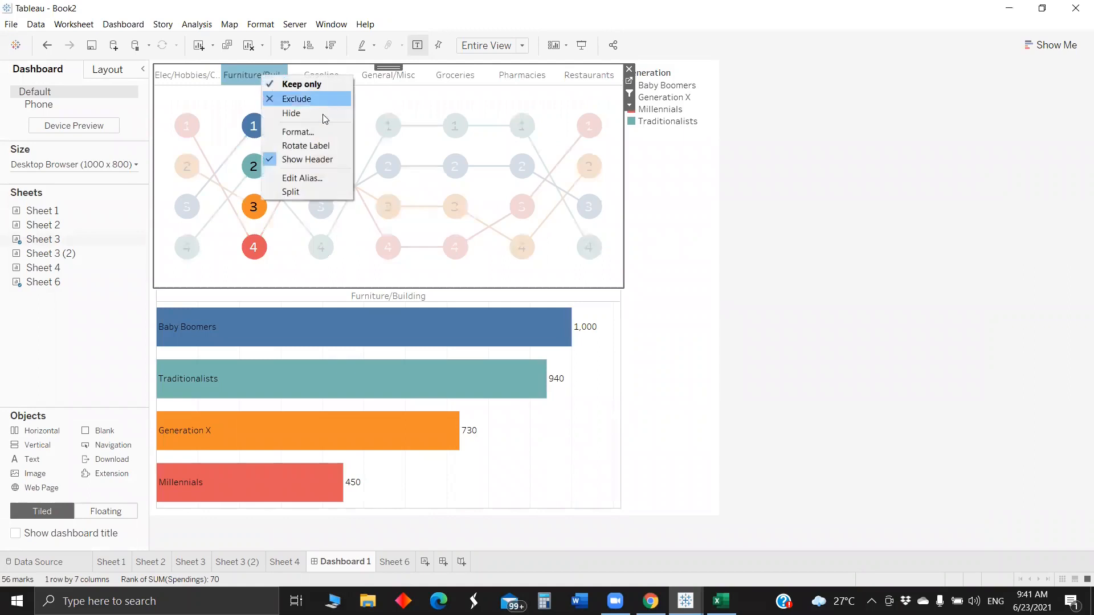
pyautogui.click(288, 130)
pyautogui.click(21, 94)
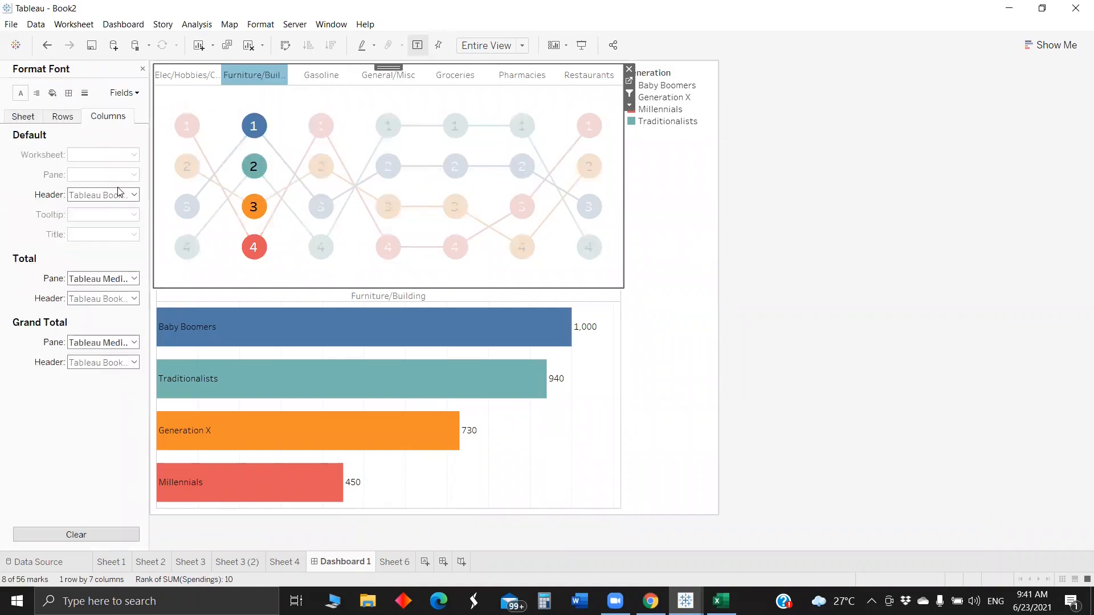
pyautogui.click(135, 195)
pyautogui.click(135, 196)
pyautogui.click(37, 94)
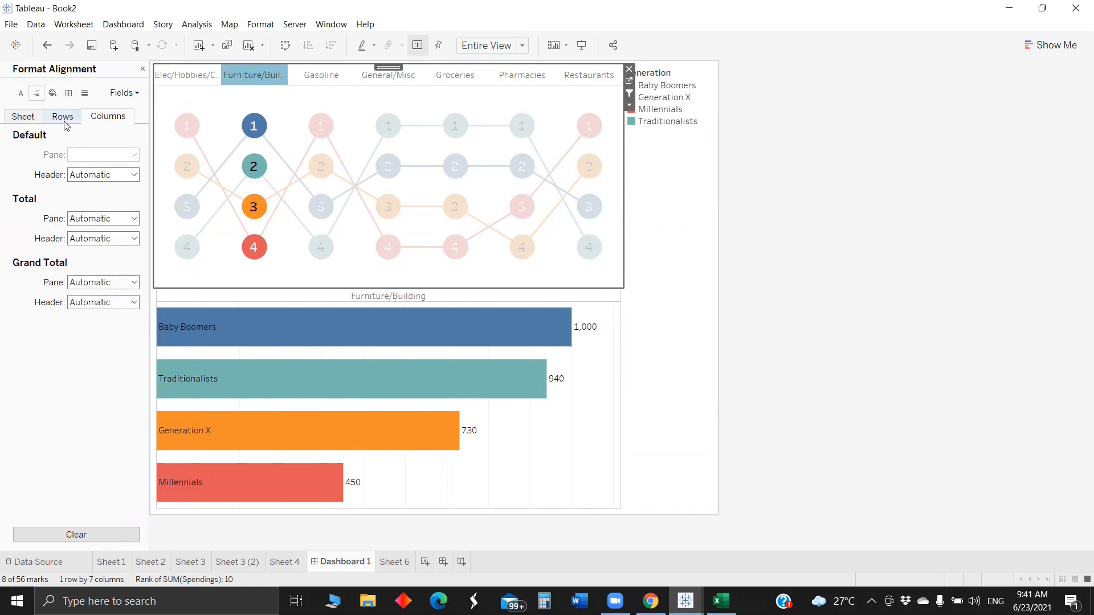
pyautogui.click(135, 174)
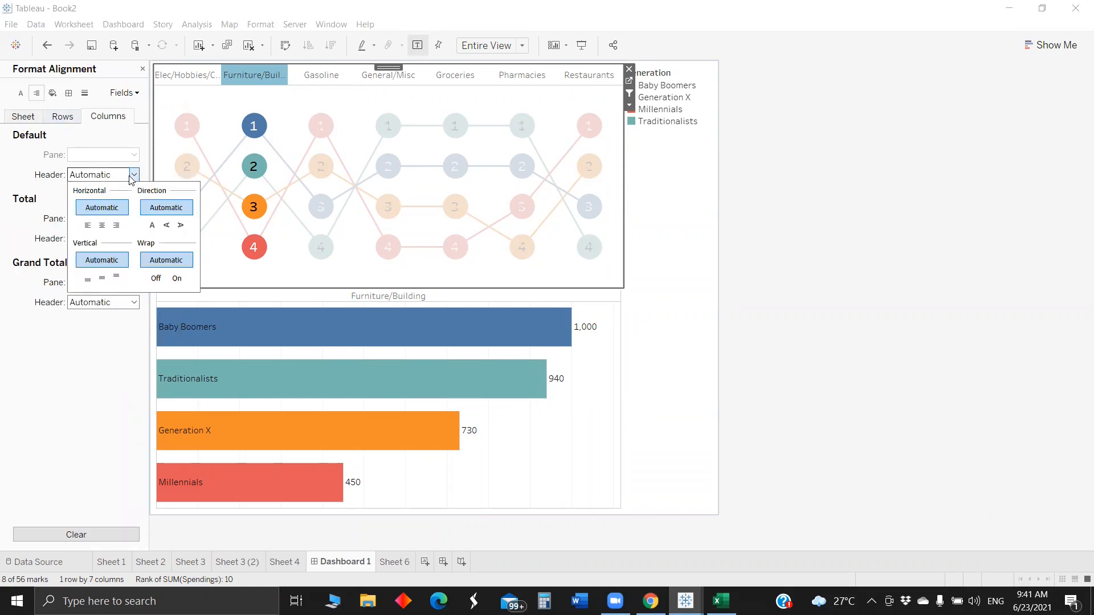
pyautogui.click(177, 278)
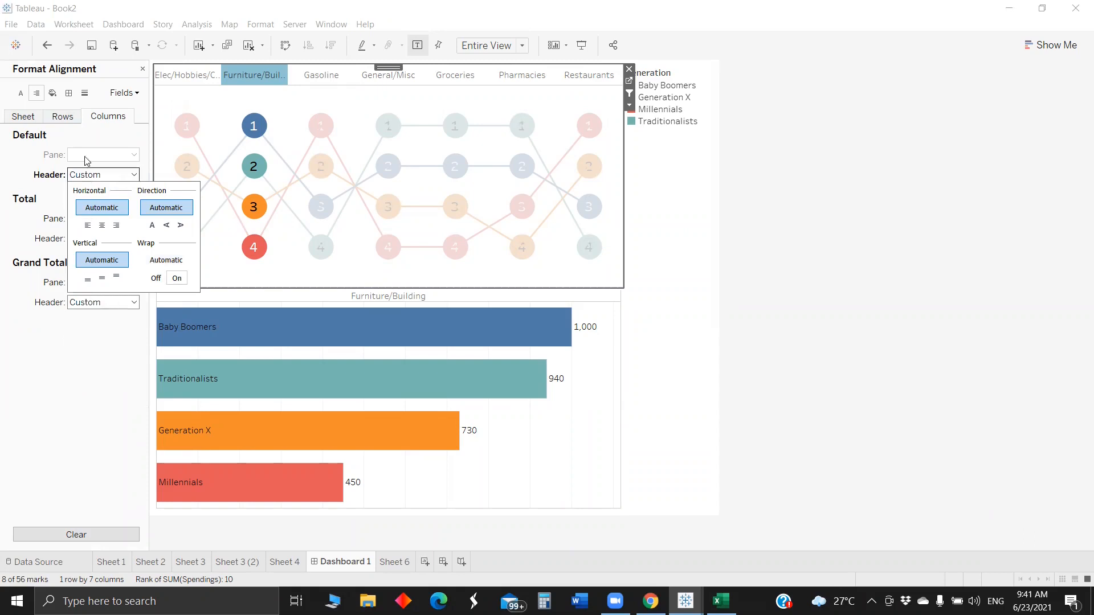
# Turn Wrap on for the bump chart's sheet-level header alignment and heighten the header row to fit two lines
pyautogui.click(33, 118)
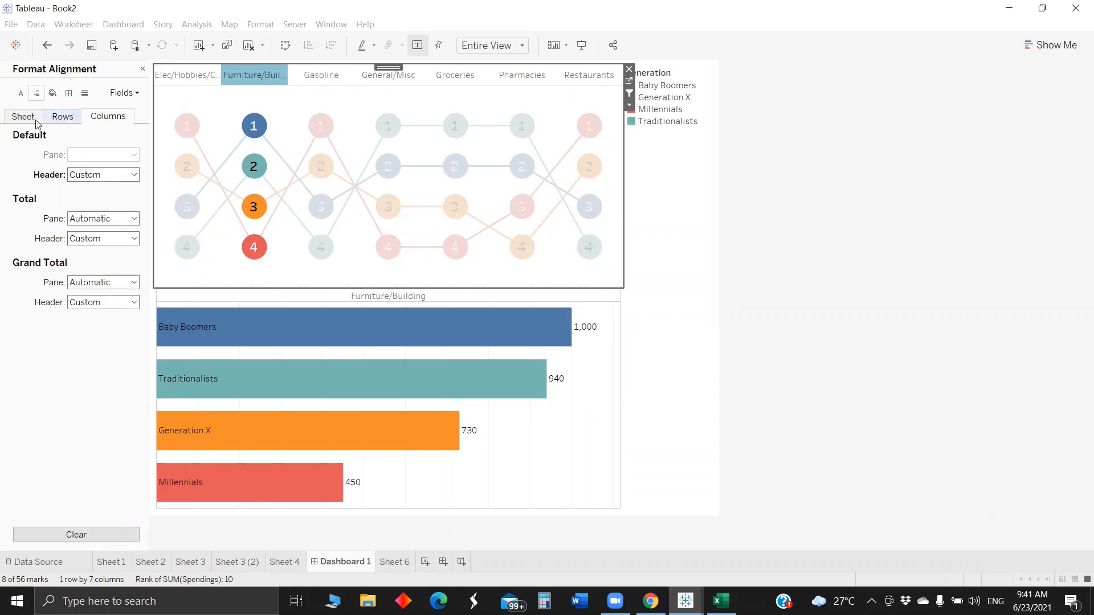
pyautogui.click(134, 174)
pyautogui.click(177, 278)
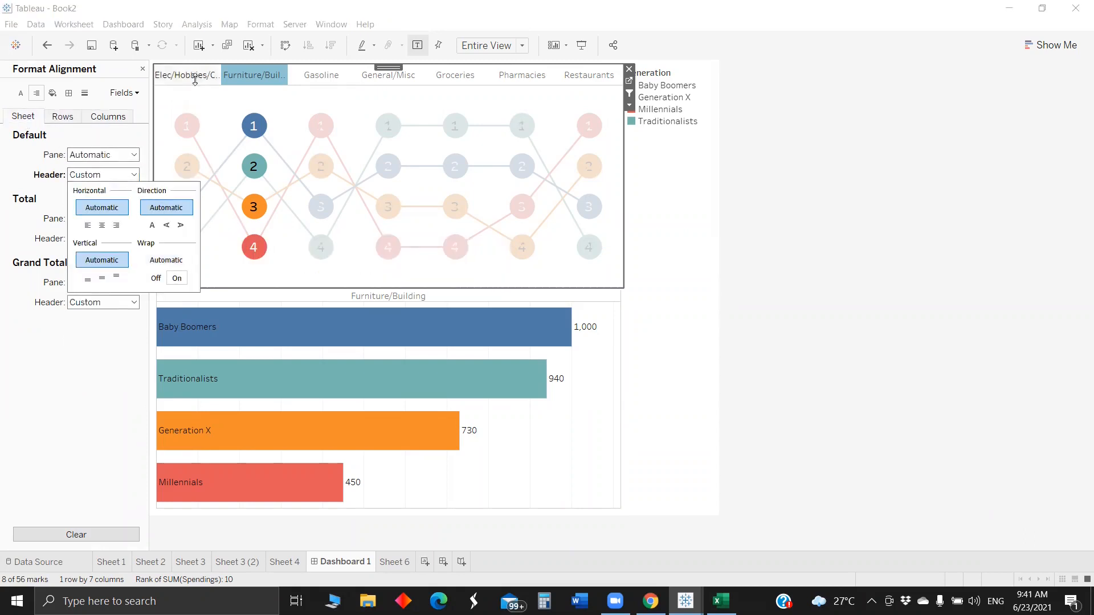
pyautogui.click(200, 92)
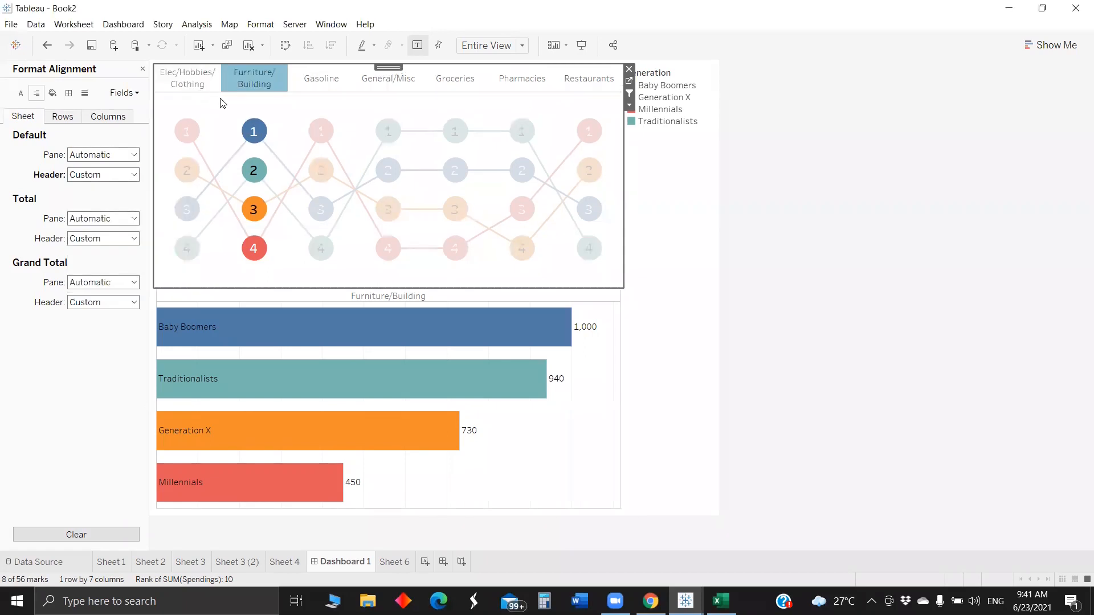
# Clear the header selection and check how selecting the Baby Boomers mark under Furniture/Building fades the other marks
pyautogui.click(691, 182)
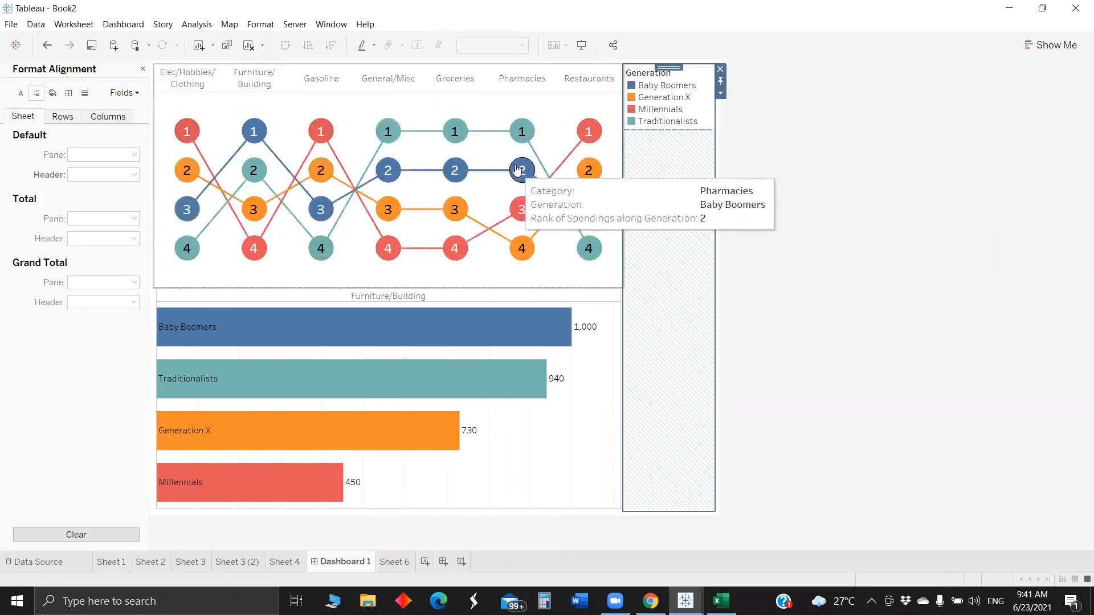
pyautogui.click(253, 134)
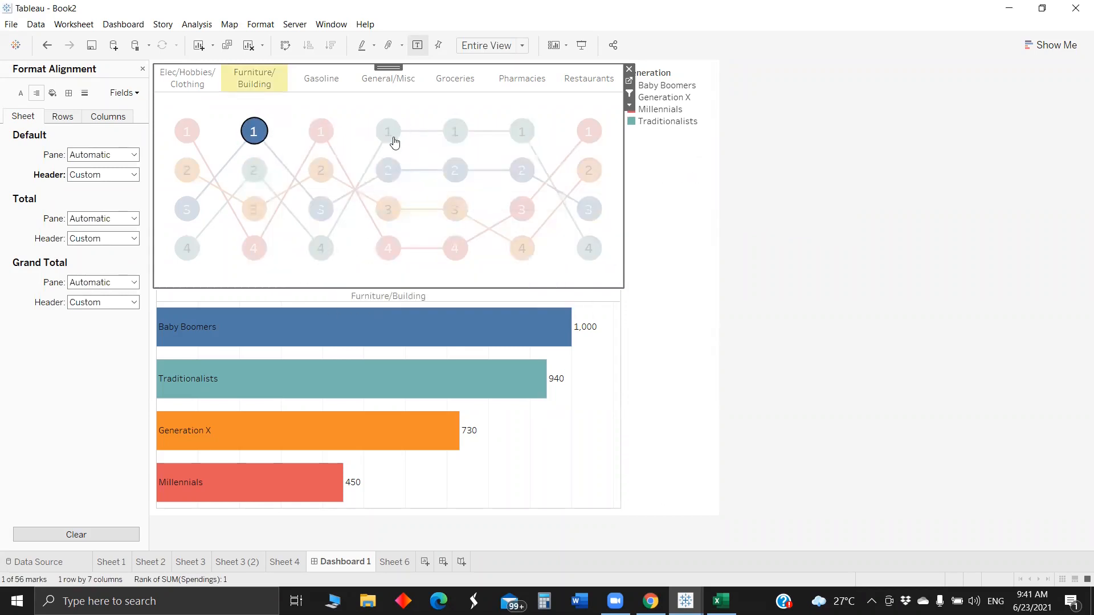
pyautogui.click(212, 147)
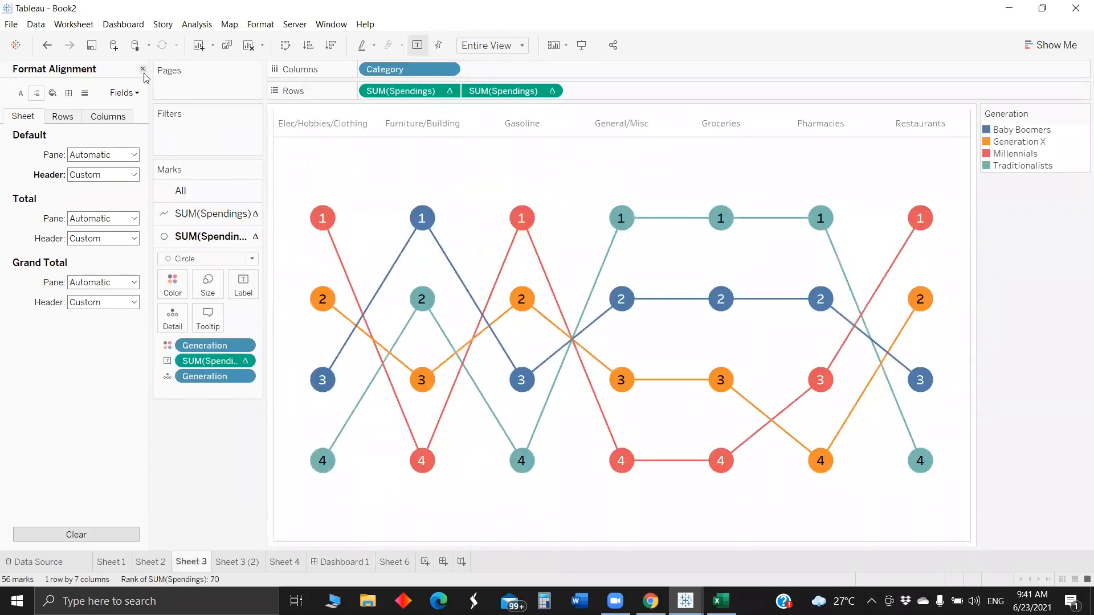
# On Sheet 3, close the formatting options and create a calculated field named Highlight with the formula "Highlight"
pyautogui.click(142, 69)
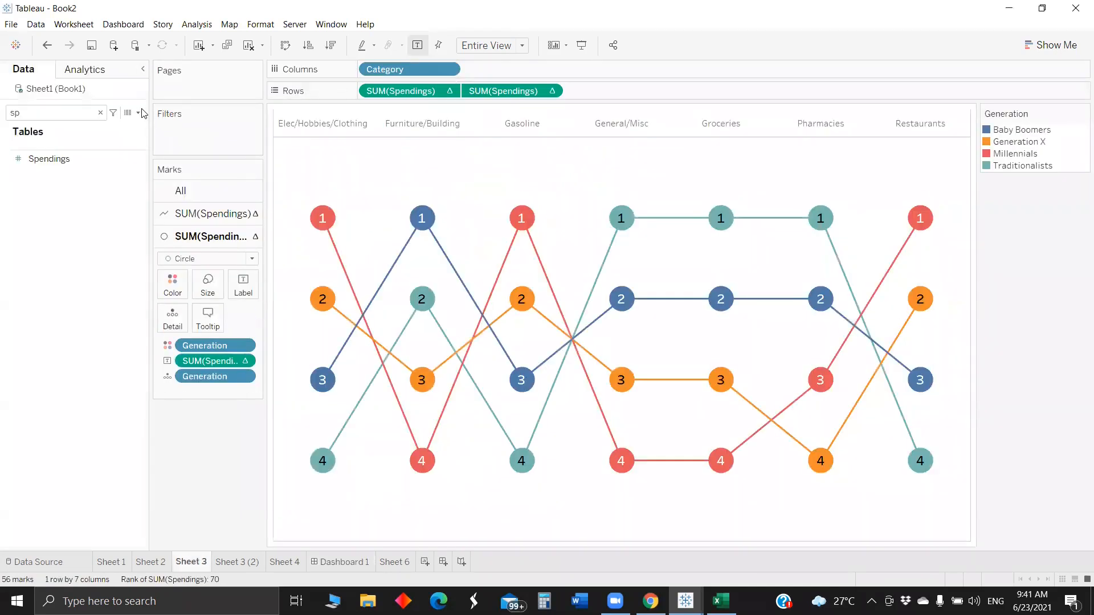
pyautogui.click(138, 112)
pyautogui.click(52, 123)
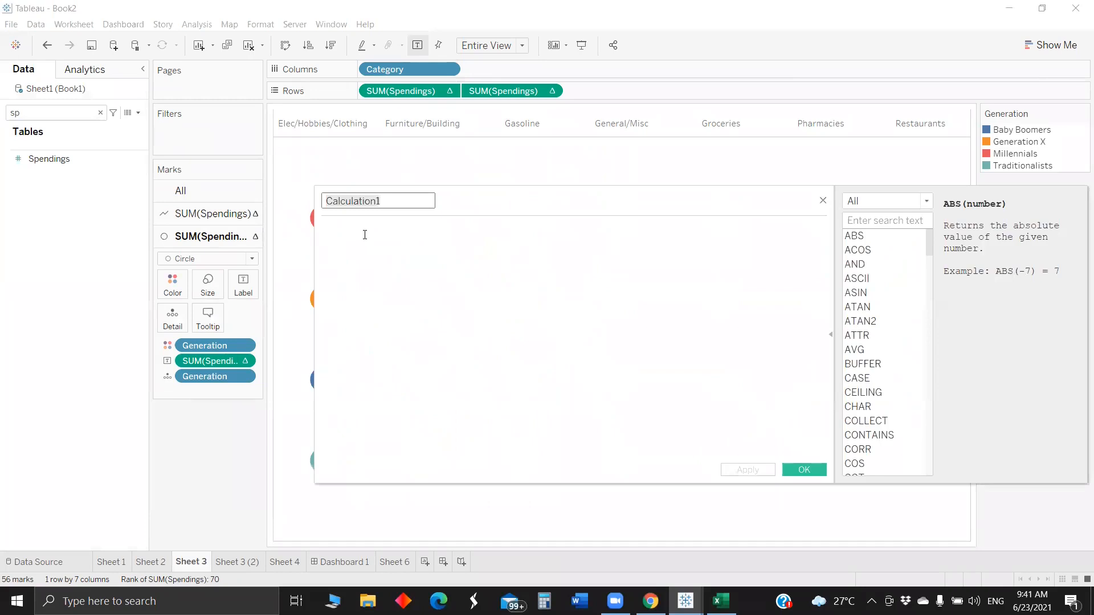
pyautogui.press('BackSpace')
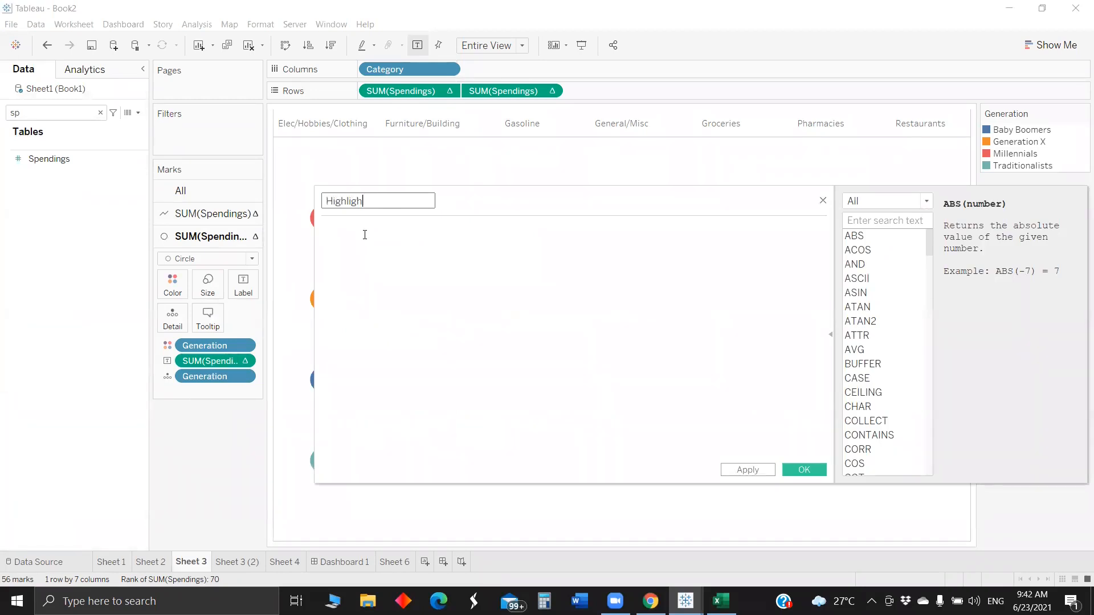
pyautogui.click(364, 235)
pyautogui.write('"Highlight"')
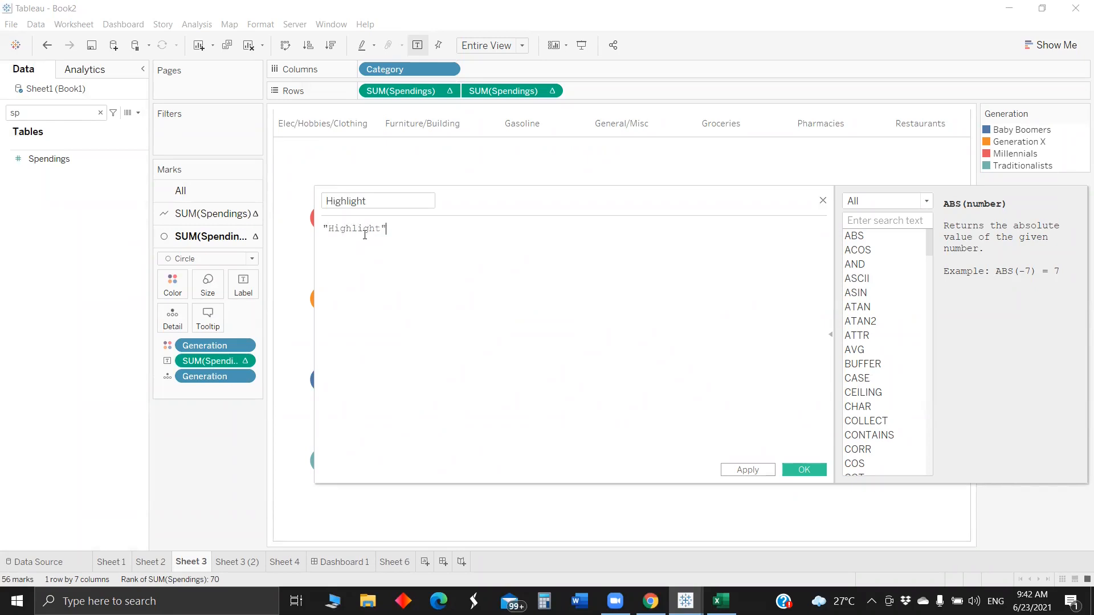
pyautogui.click(803, 470)
# Find the Highlight field and add it to Detail for both the circle and line SUM(Spendings) marks, returning to Dashboard 1
pyautogui.press('BackSpace')
pyautogui.press('BackSpace')
pyautogui.write('hi')
pyautogui.moveTo(45, 148); pyautogui.dragTo(173, 316)
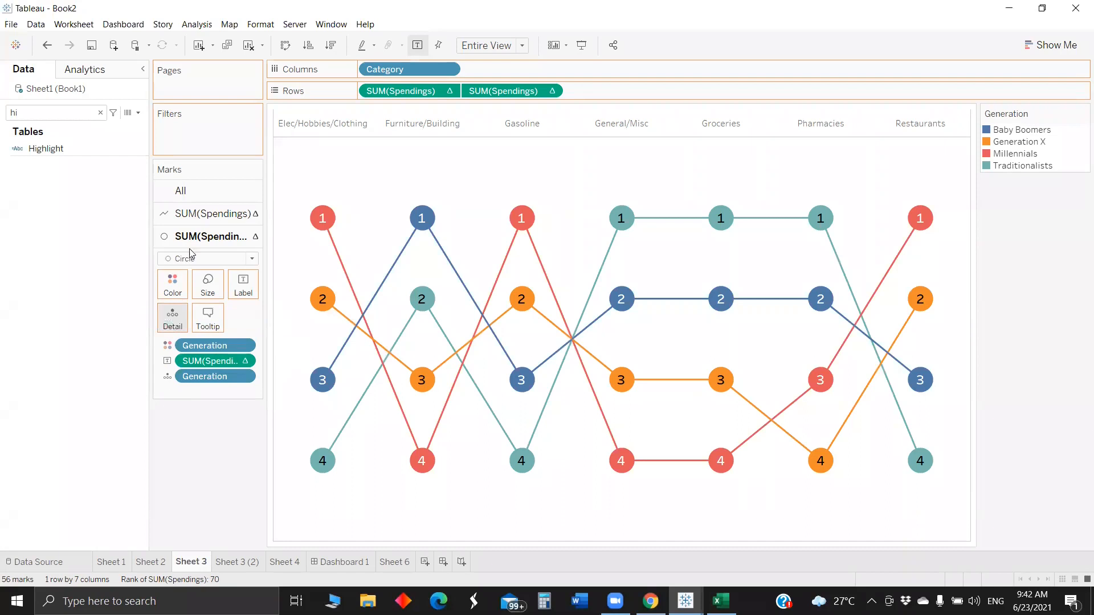
pyautogui.click(202, 213)
pyautogui.moveTo(40, 149); pyautogui.dragTo(170, 302)
pyautogui.click(342, 562)
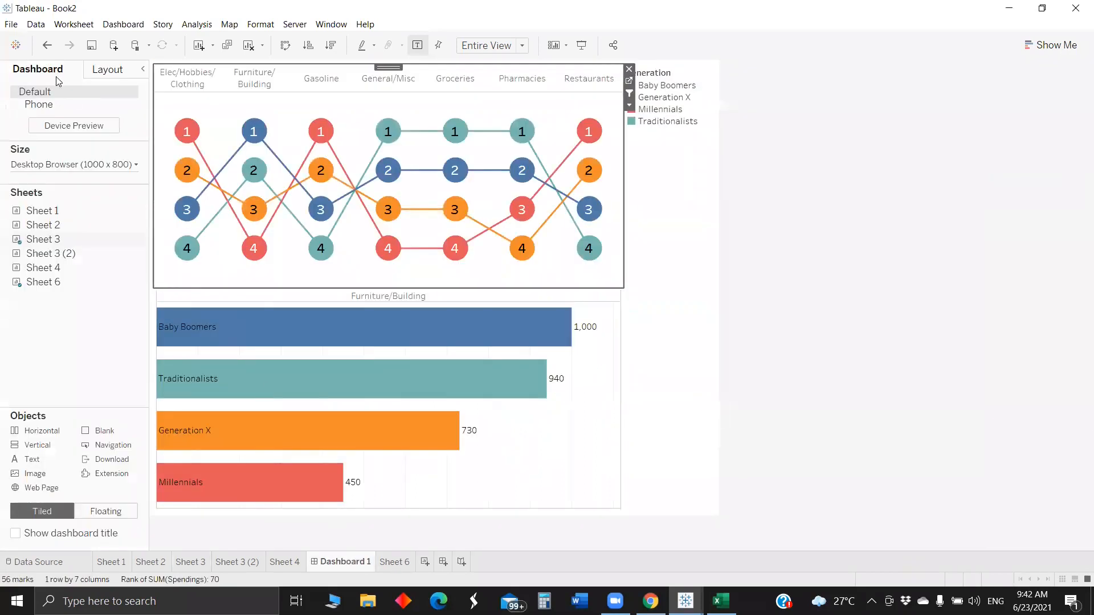
# Add a dashboard highlight action run on Select, with only Sheet 3 as source and target, highlighting only the Highlight field
pyautogui.click(123, 24)
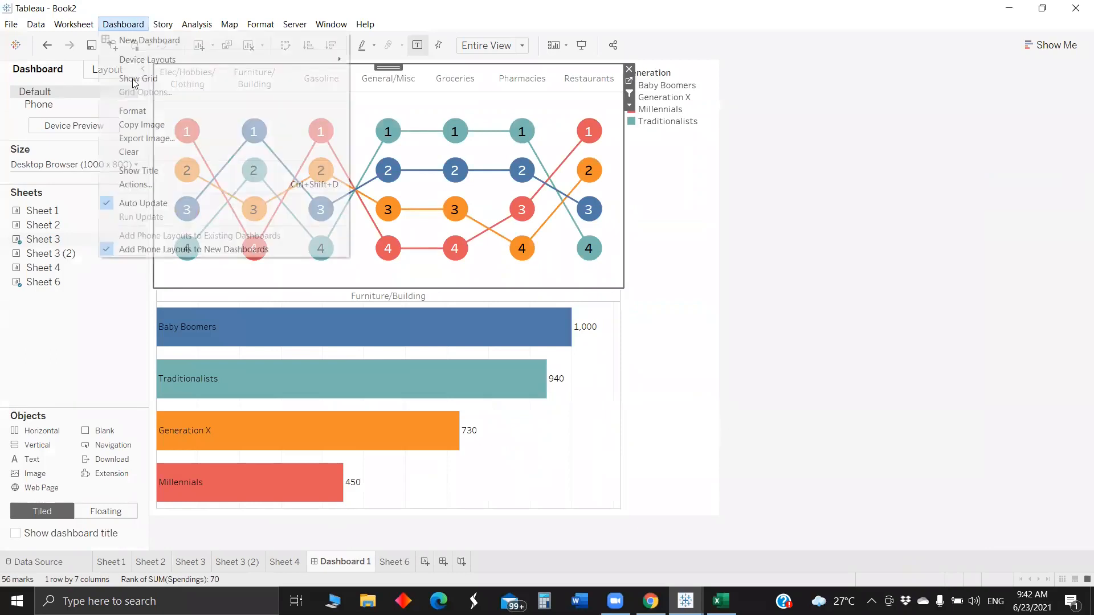
pyautogui.click(155, 180)
pyautogui.click(416, 363)
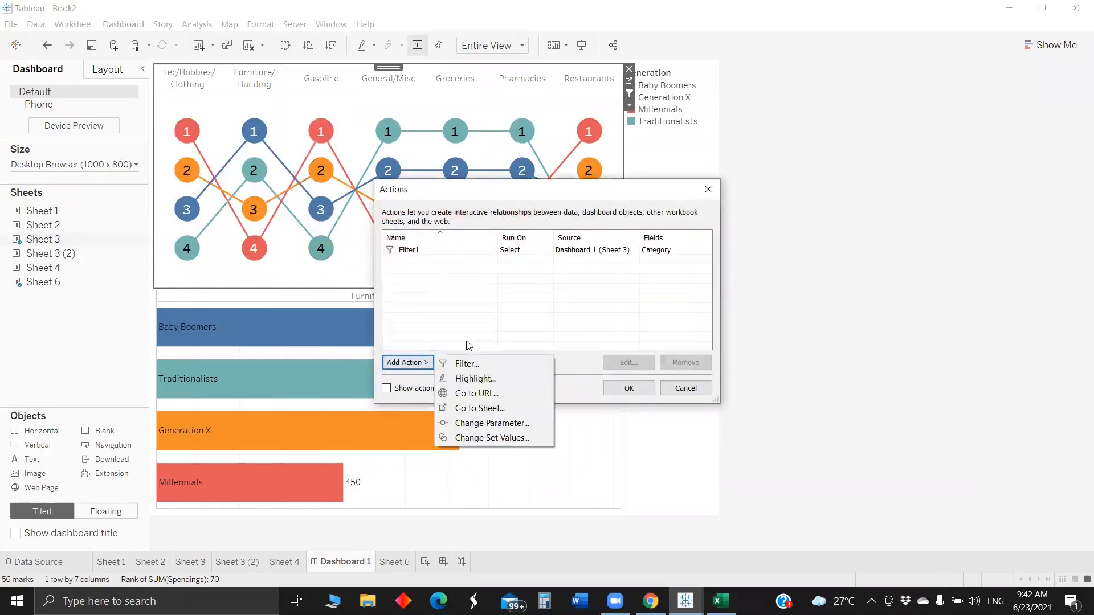
pyautogui.click(477, 378)
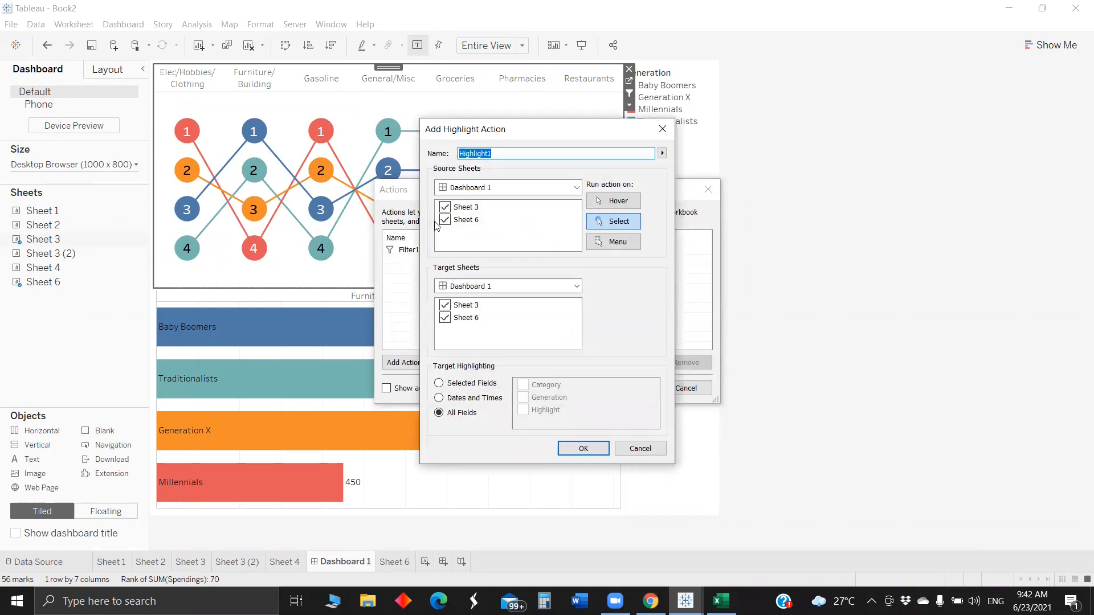
pyautogui.click(445, 221)
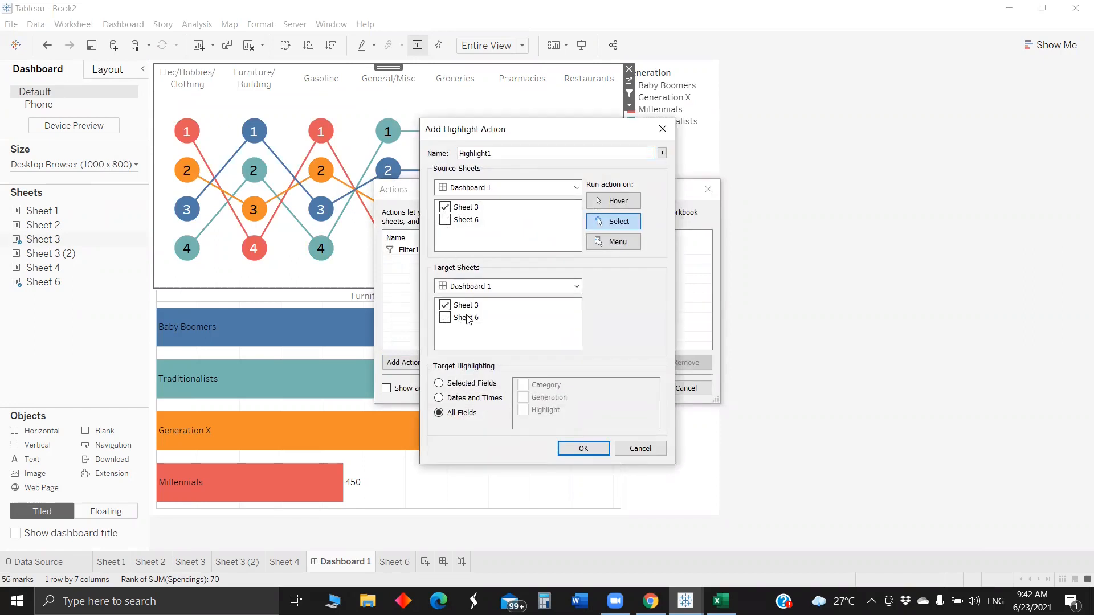
pyautogui.click(438, 383)
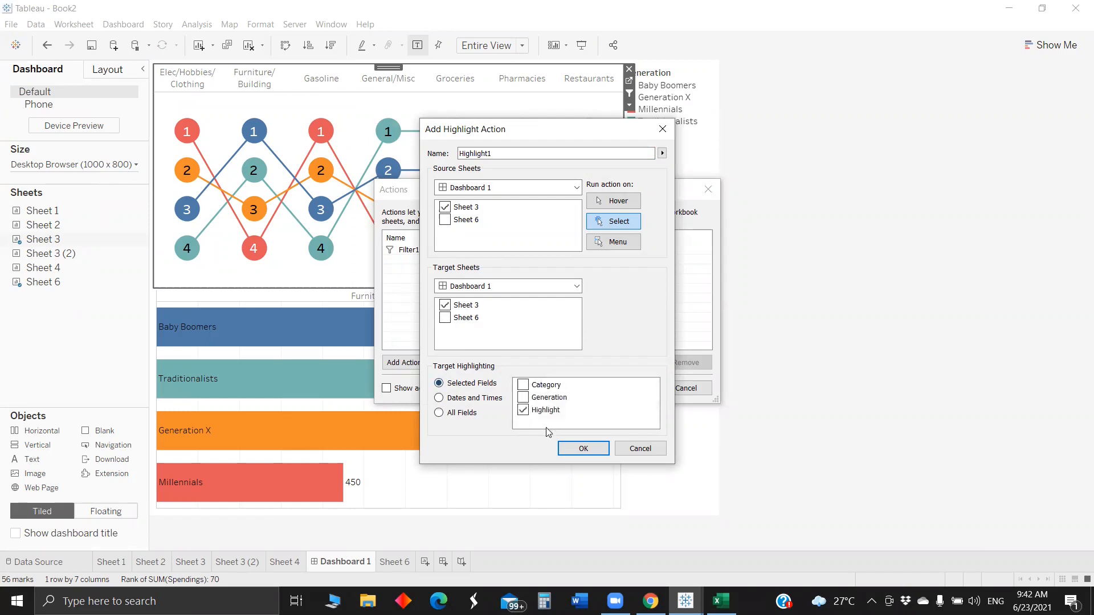
pyautogui.click(584, 448)
pyautogui.click(629, 390)
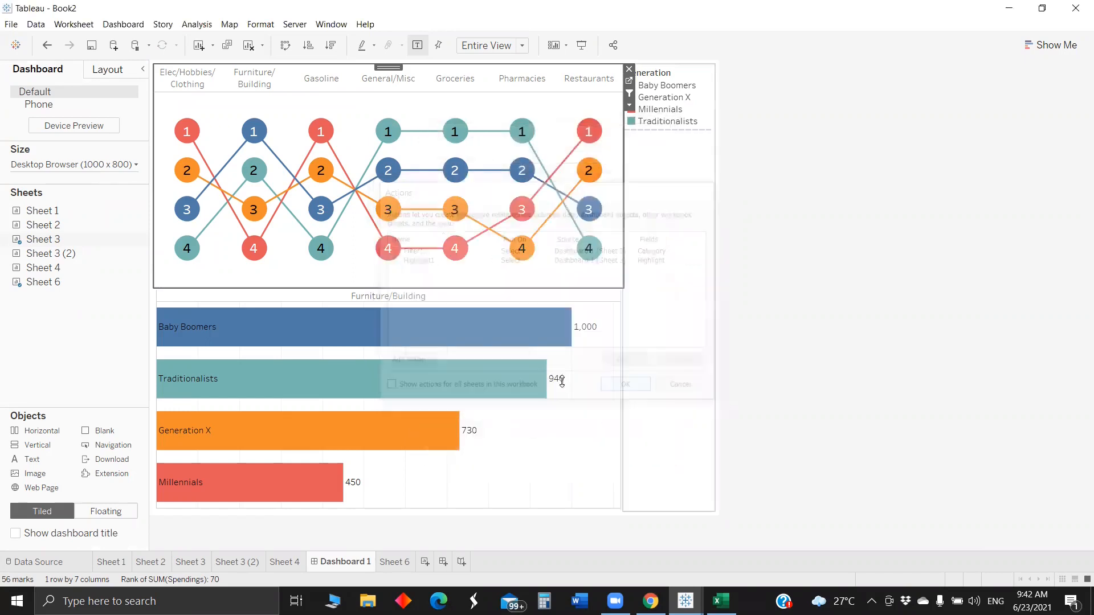
# Test the actions by selecting Gasoline's Generation X and Millennials marks, and the Generation X marks under General/Misc and Groceries
pyautogui.click(317, 173)
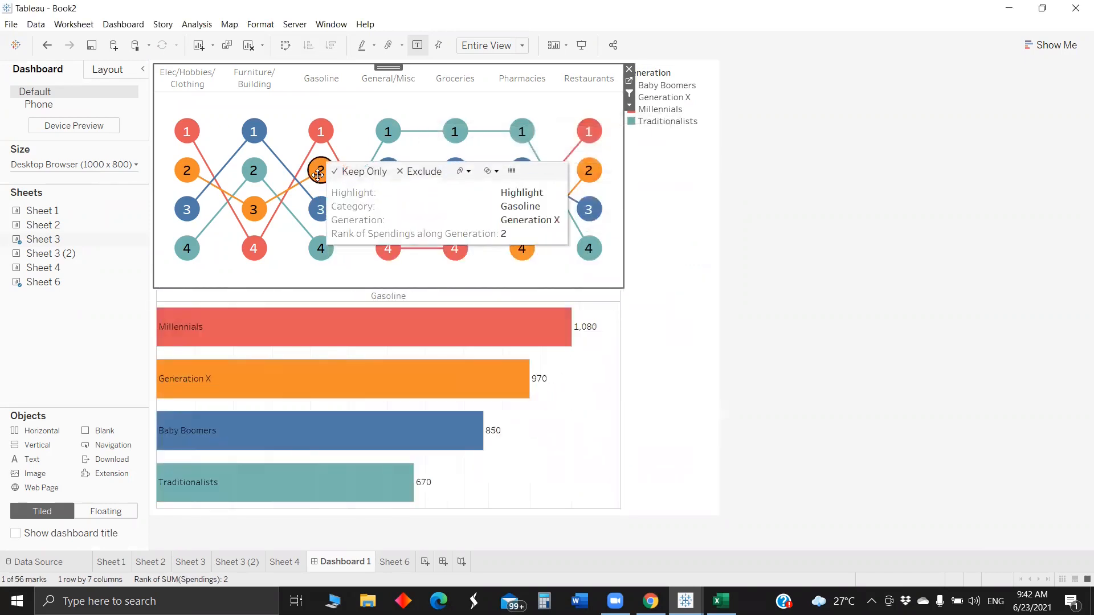
pyautogui.click(332, 136)
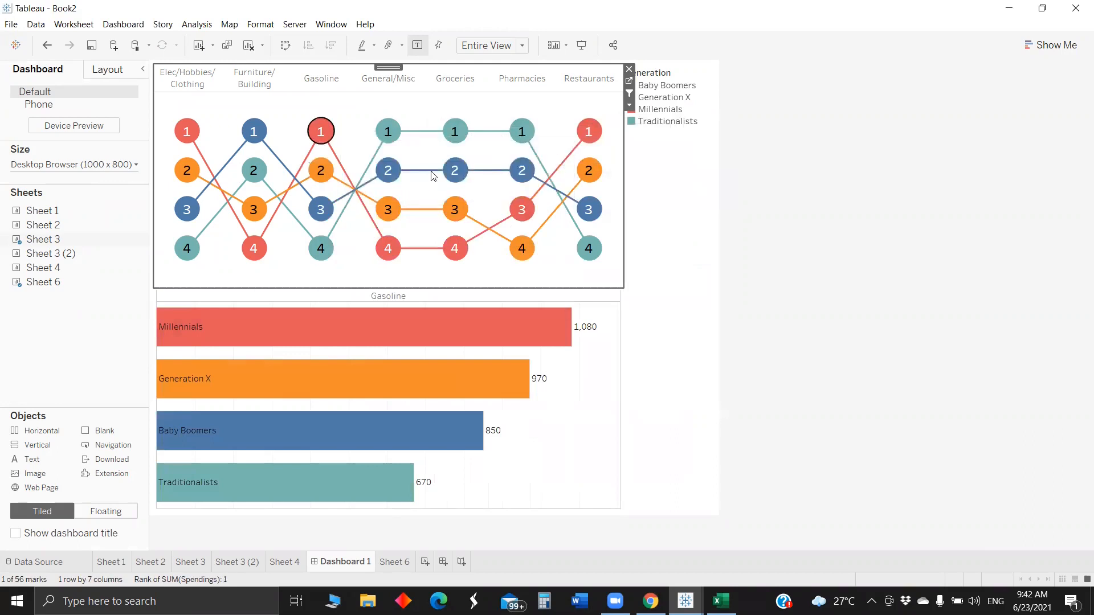
pyautogui.click(390, 211)
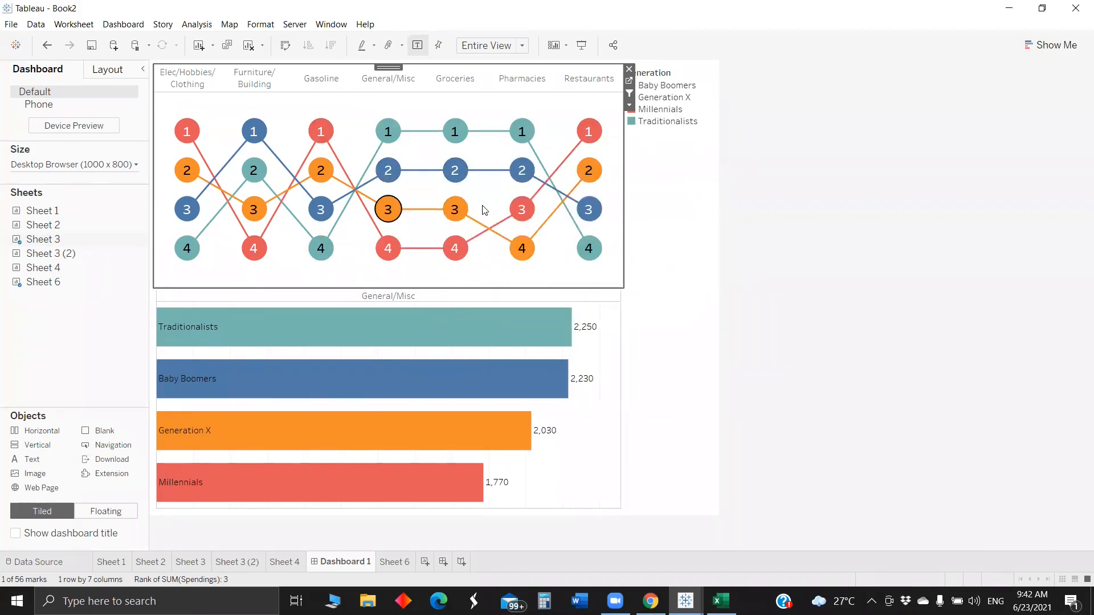
pyautogui.click(459, 205)
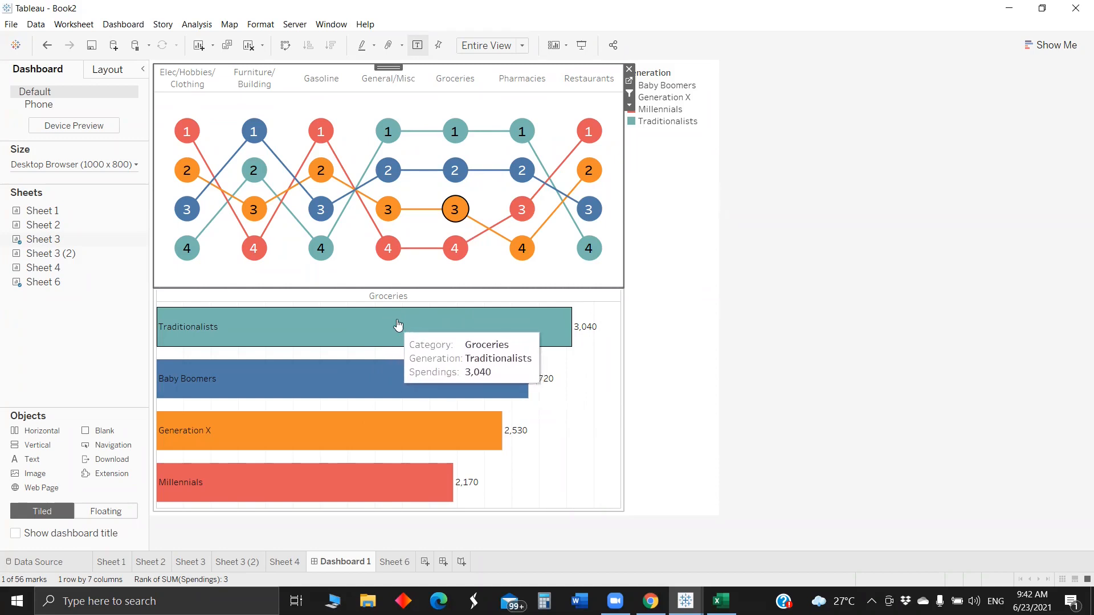
# Go to the bar chart's sheet, Sheet 6, and create a String parameter named Category Title
pyautogui.click(605, 373)
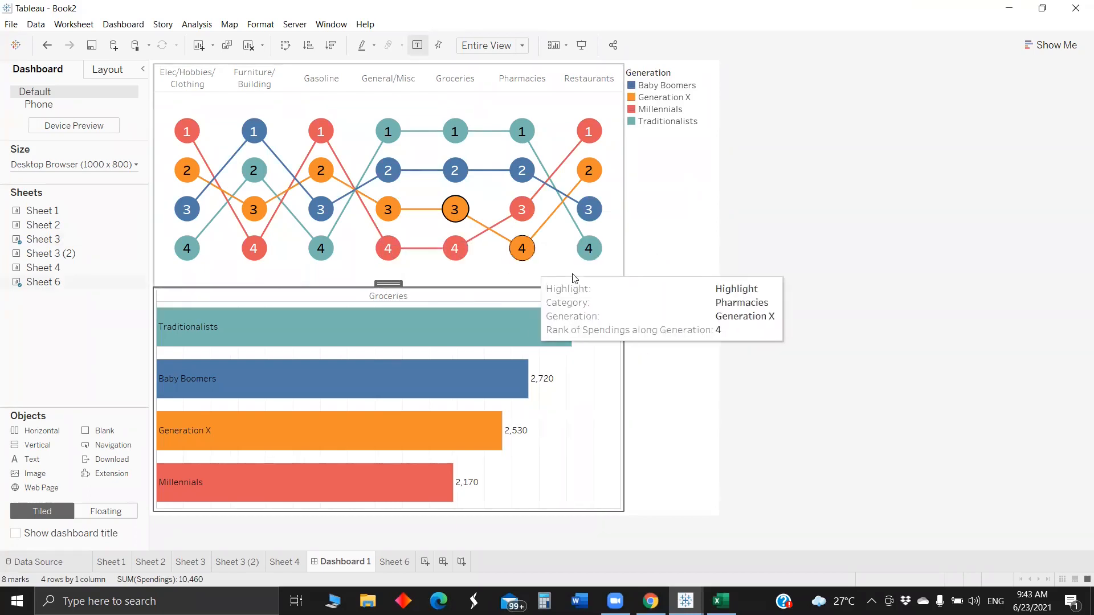
pyautogui.click(629, 309)
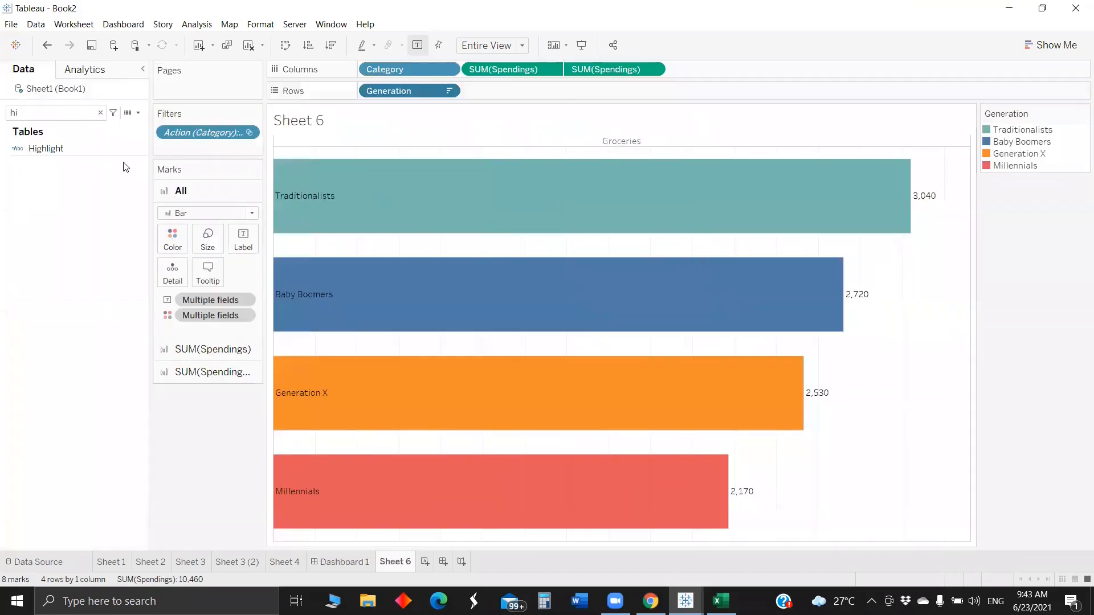
pyautogui.click(138, 113)
pyautogui.click(99, 138)
pyautogui.press('BackSpace')
pyautogui.press('BackSpace')
pyautogui.press('BackSpace')
pyautogui.press('BackSpace')
pyautogui.press('BackSpace')
pyautogui.press('BackSpace')
pyautogui.press('BackSpace')
pyautogui.press('BackSpace')
pyautogui.press('BackSpace')
pyautogui.press('BackSpace')
pyautogui.press('BackSpace')
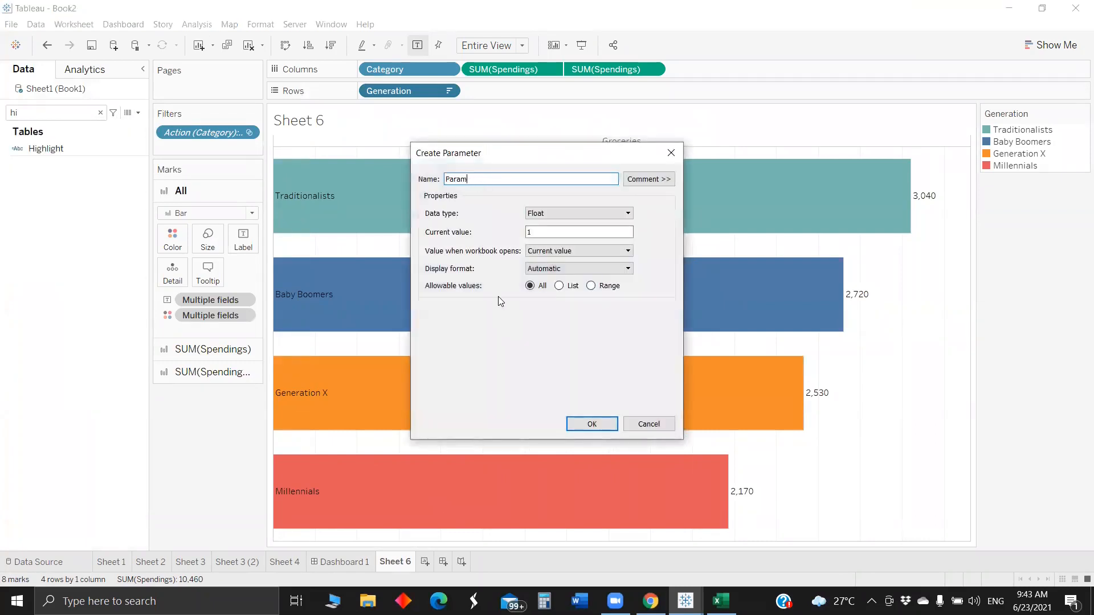
pyautogui.write('Category Title')
pyautogui.click(547, 213)
pyautogui.click(553, 230)
pyautogui.click(552, 213)
pyautogui.click(556, 241)
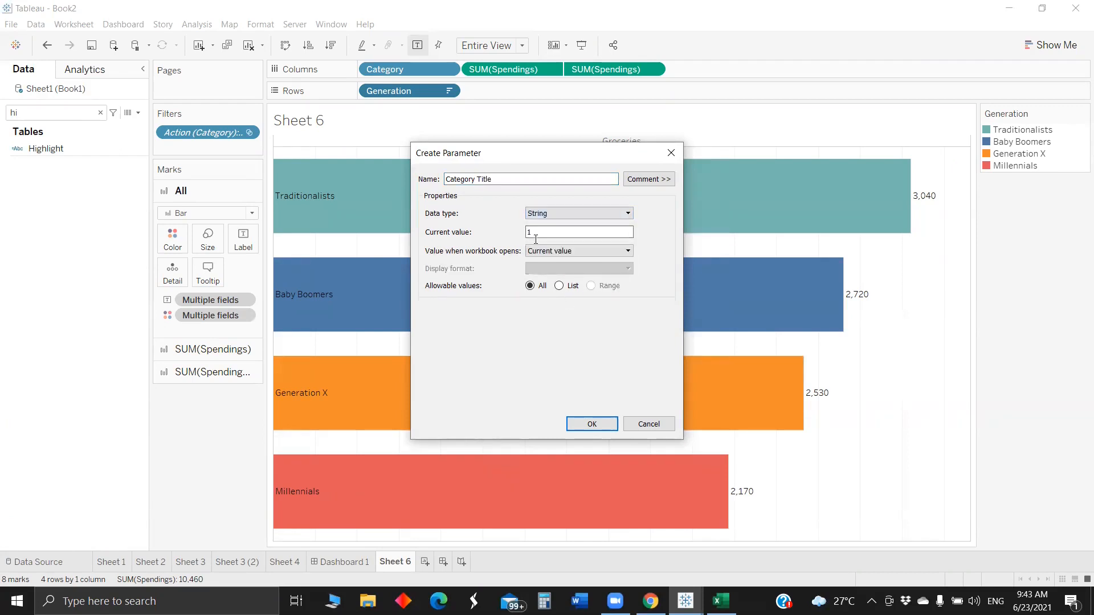
pyautogui.click(592, 425)
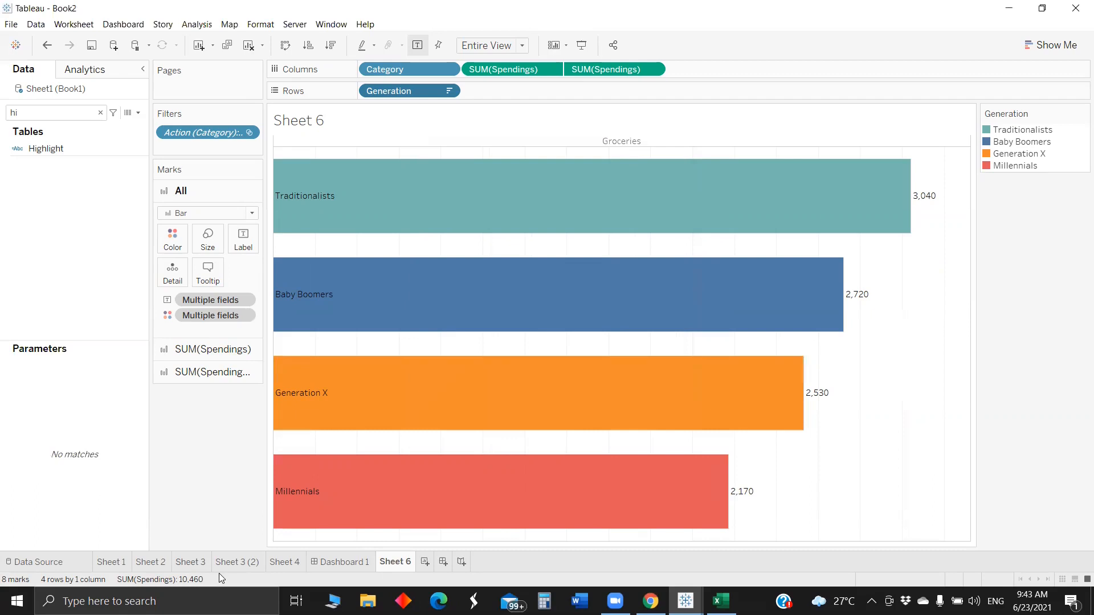
# On Dashboard 1, add a parameter action from Sheet 3 only, targeting Category Title with the Category field
pyautogui.click(340, 562)
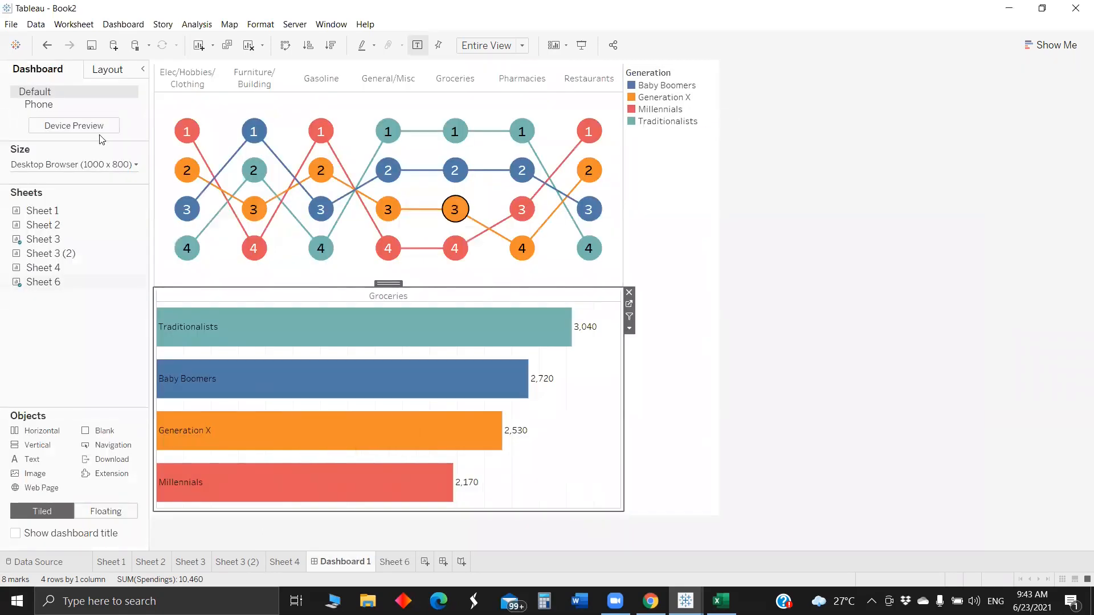
pyautogui.click(123, 24)
pyautogui.click(142, 184)
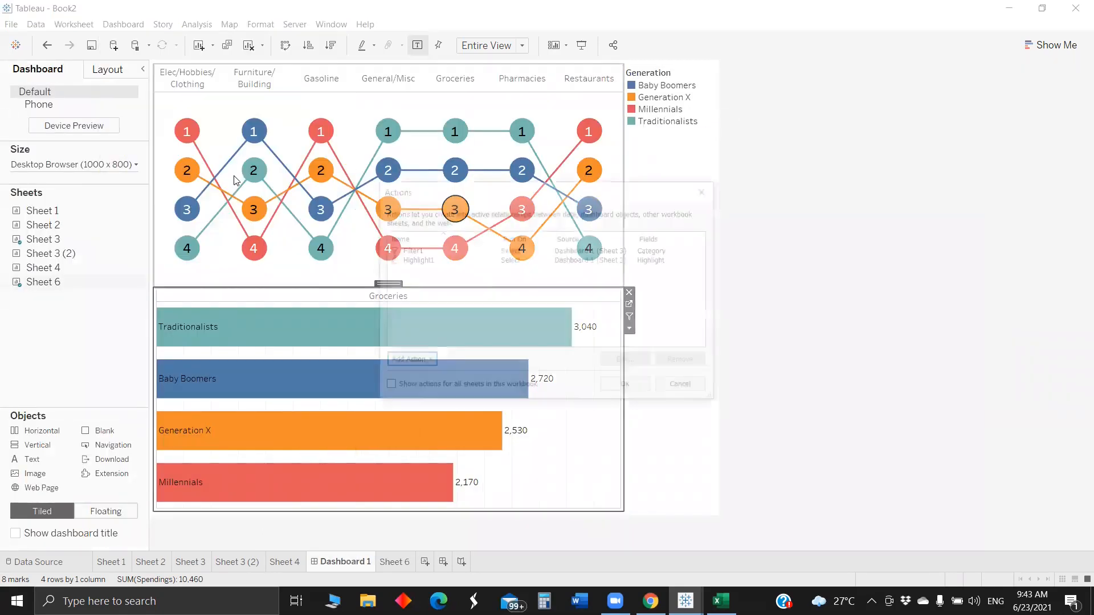
pyautogui.click(408, 361)
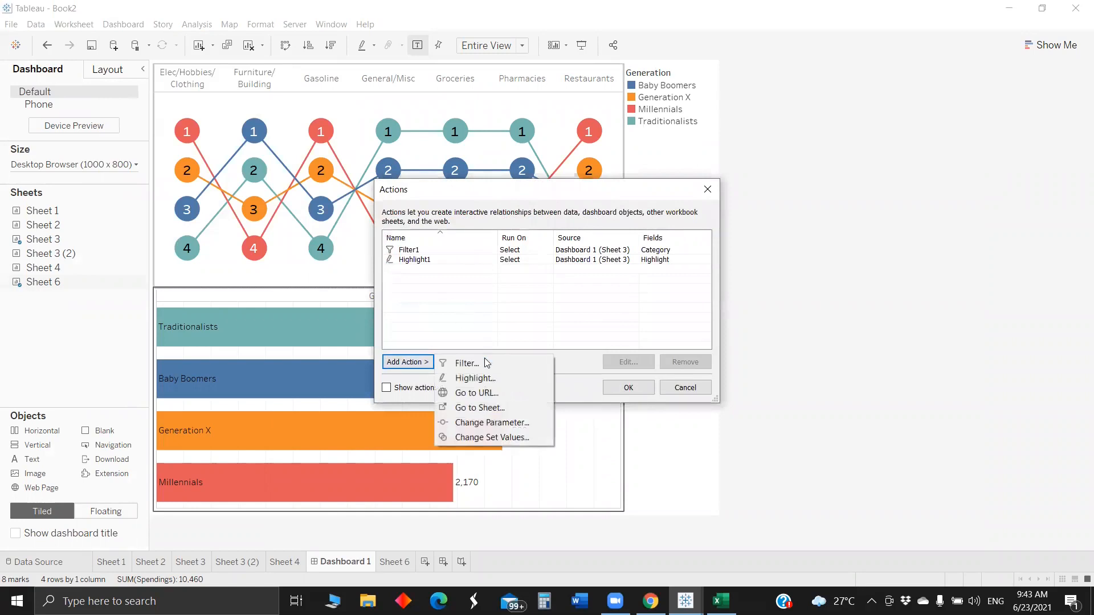
pyautogui.click(494, 420)
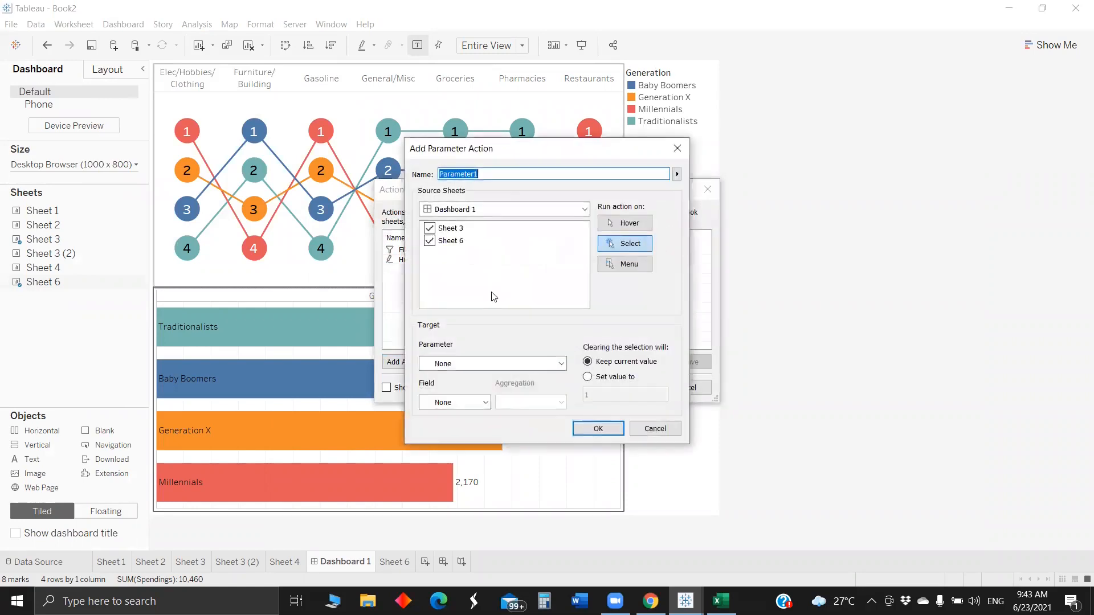
pyautogui.click(429, 241)
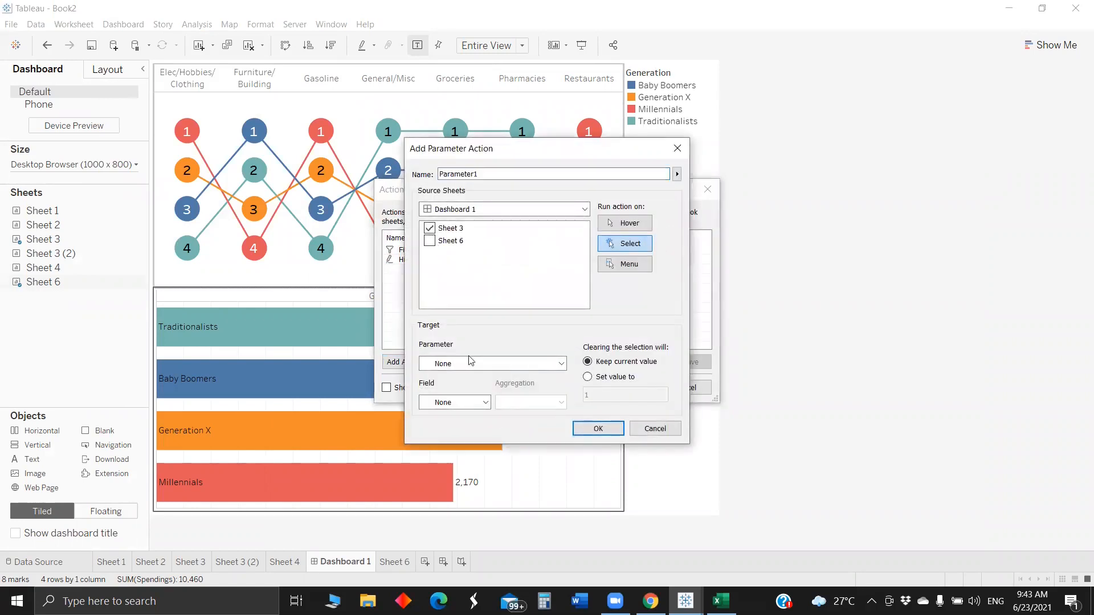
pyautogui.click(479, 364)
pyautogui.click(476, 386)
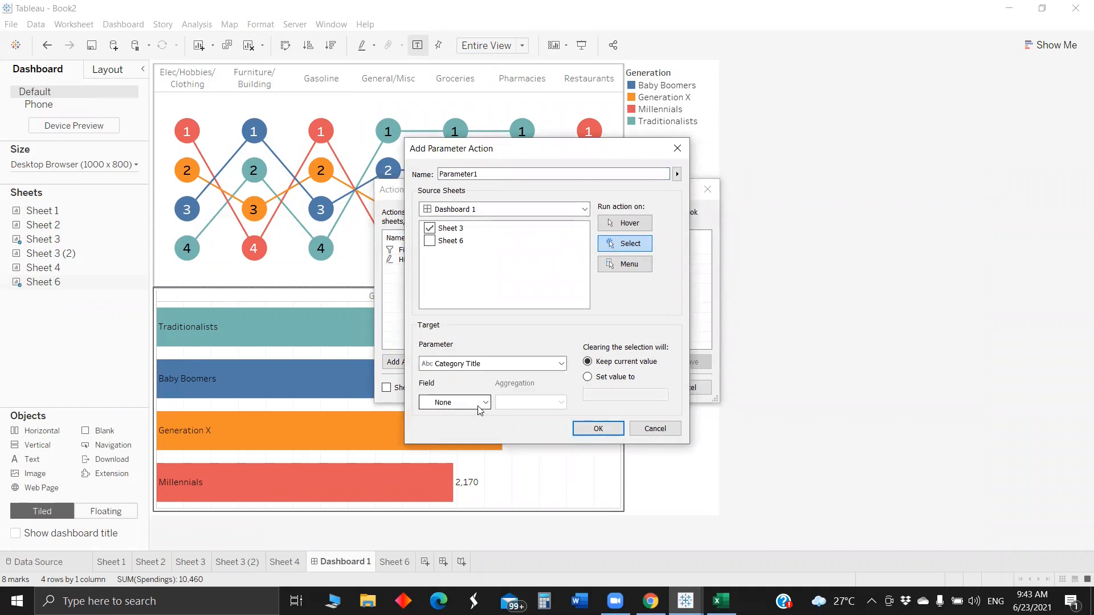
pyautogui.click(485, 402)
pyautogui.click(488, 426)
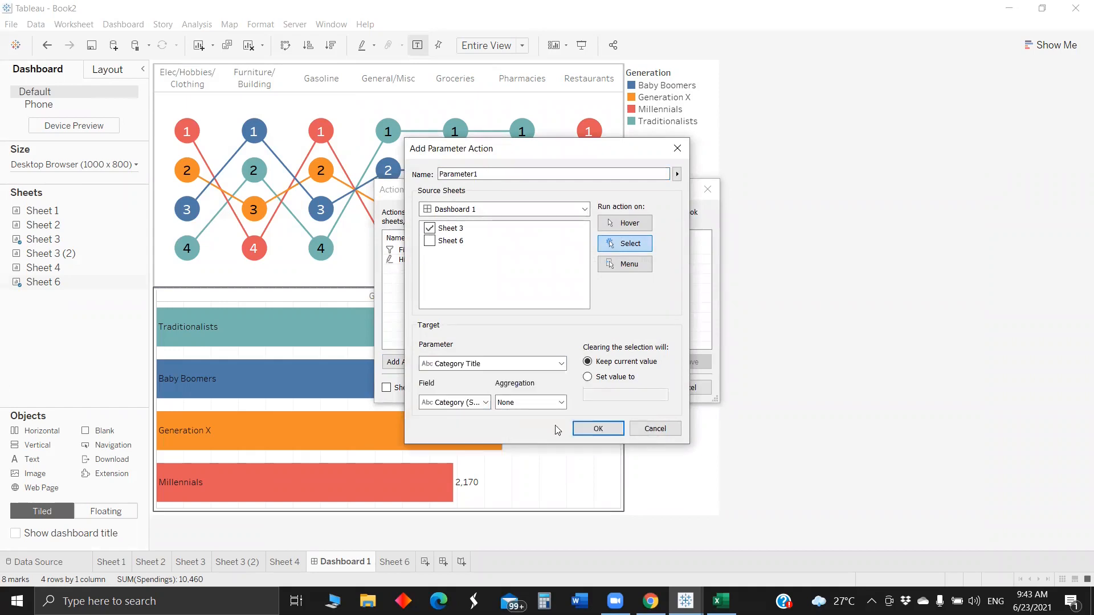
pyautogui.click(599, 429)
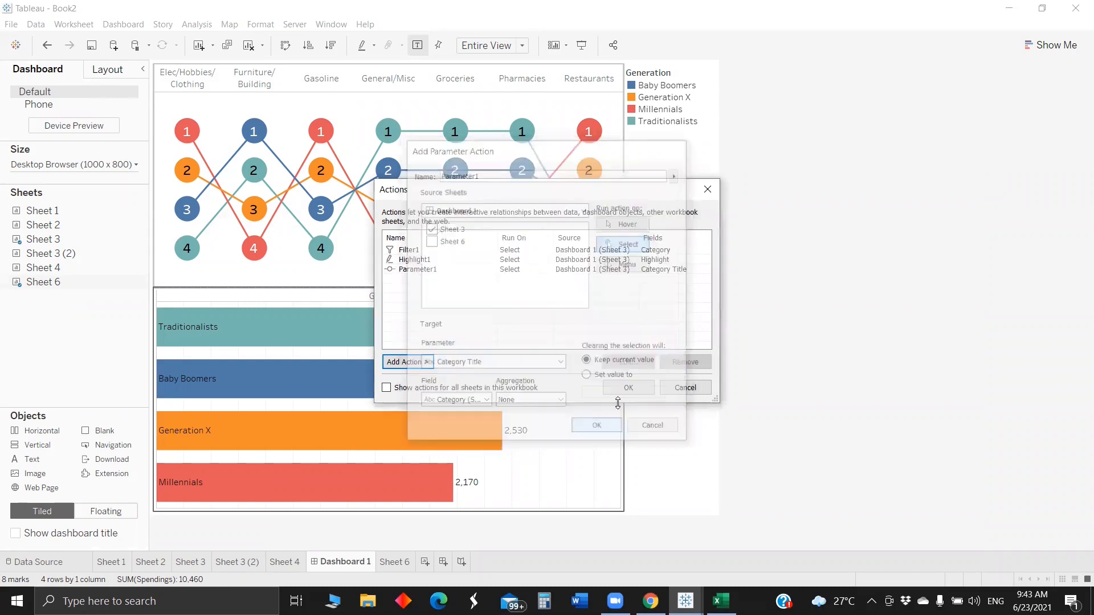
pyautogui.click(625, 388)
# Show the Category Title parameter on the dashboard and test it with the Traditionalists marks under General/Misc and Groceries
pyautogui.click(629, 329)
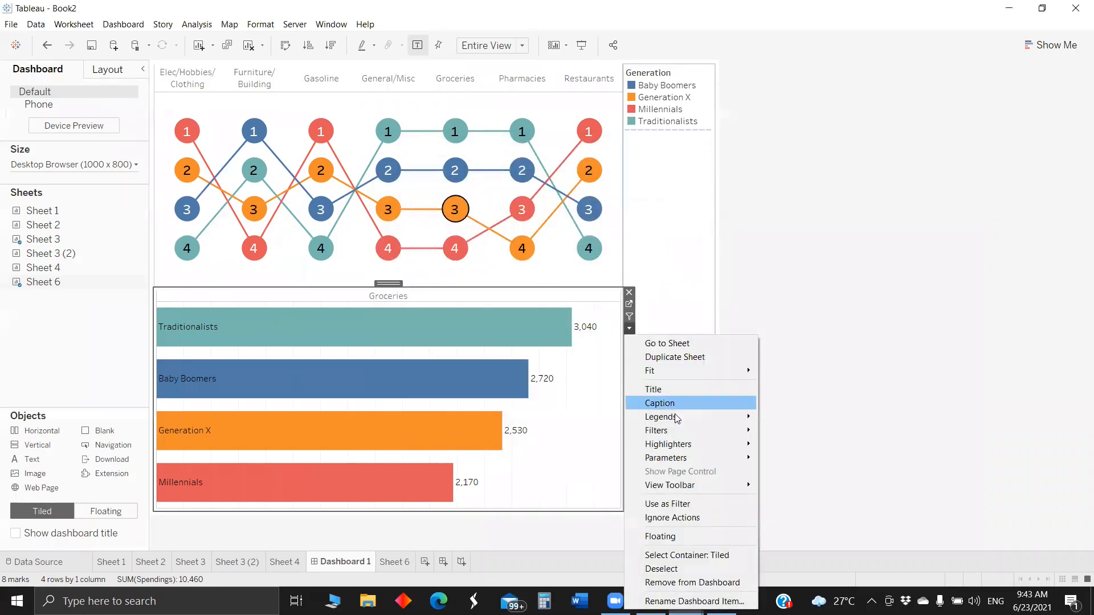
pyautogui.moveTo(714, 460)
pyautogui.click(771, 459)
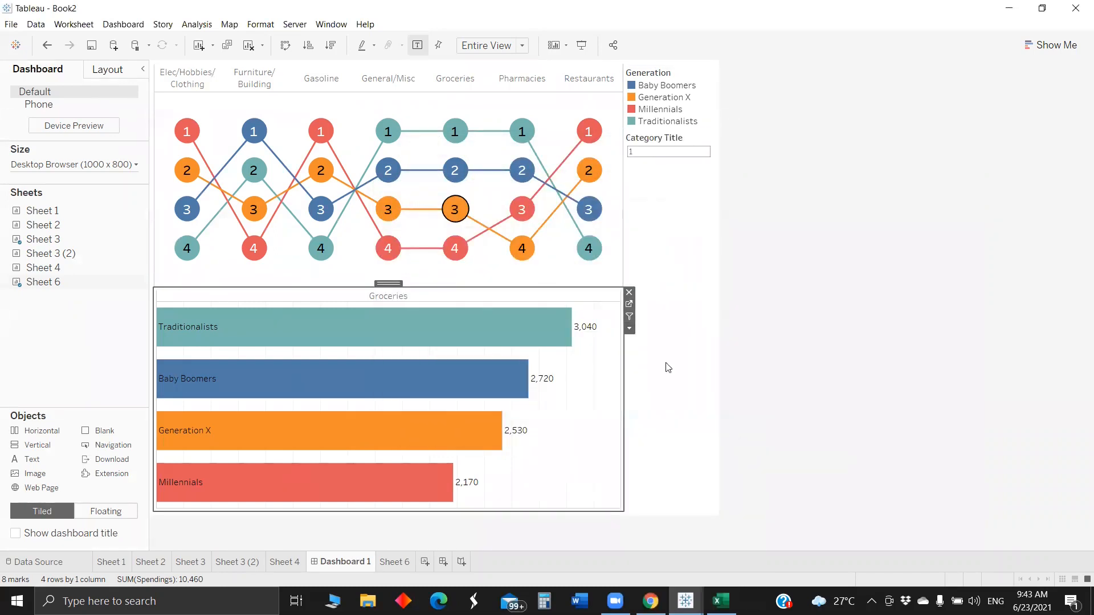
pyautogui.click(388, 131)
pyautogui.click(454, 131)
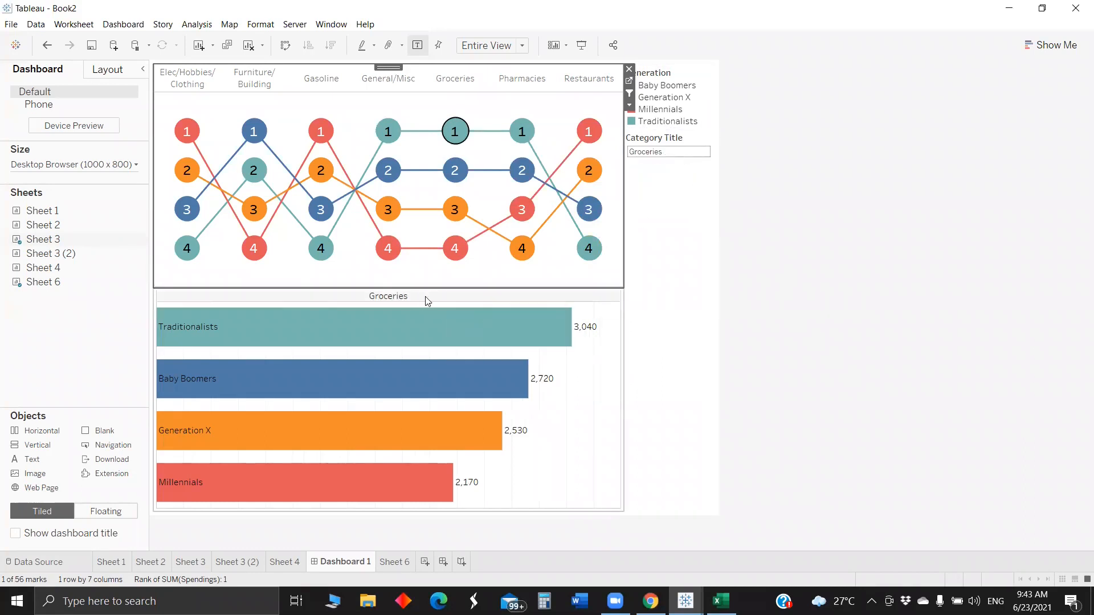
# Replace Sheet 6's title with "Spending details filtered for <Parameters.Category Title> category", inserting the parameter into the text
pyautogui.click(270, 293)
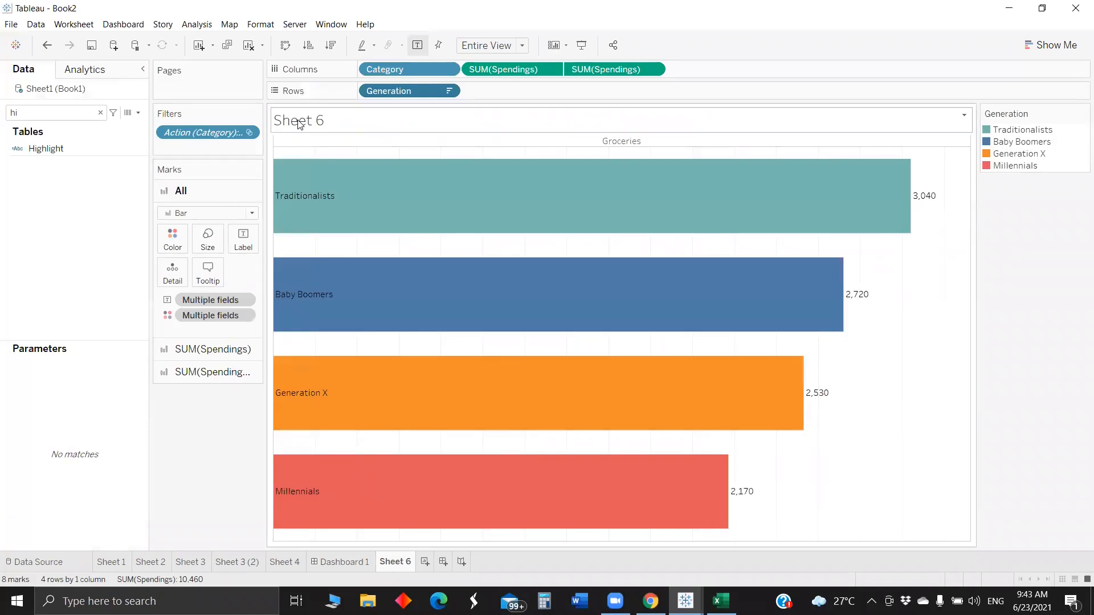
pyautogui.rightClick(298, 120)
pyautogui.click(329, 130)
pyautogui.moveTo(752, 245); pyautogui.dragTo(651, 239)
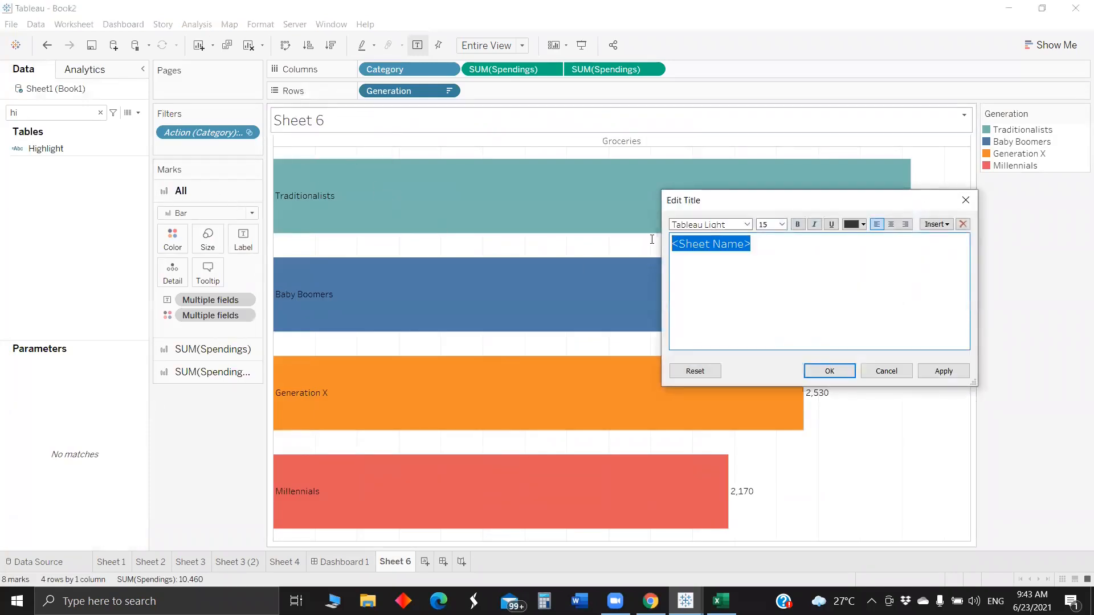
pyautogui.press('BackSpace')
pyautogui.write('Spending details')
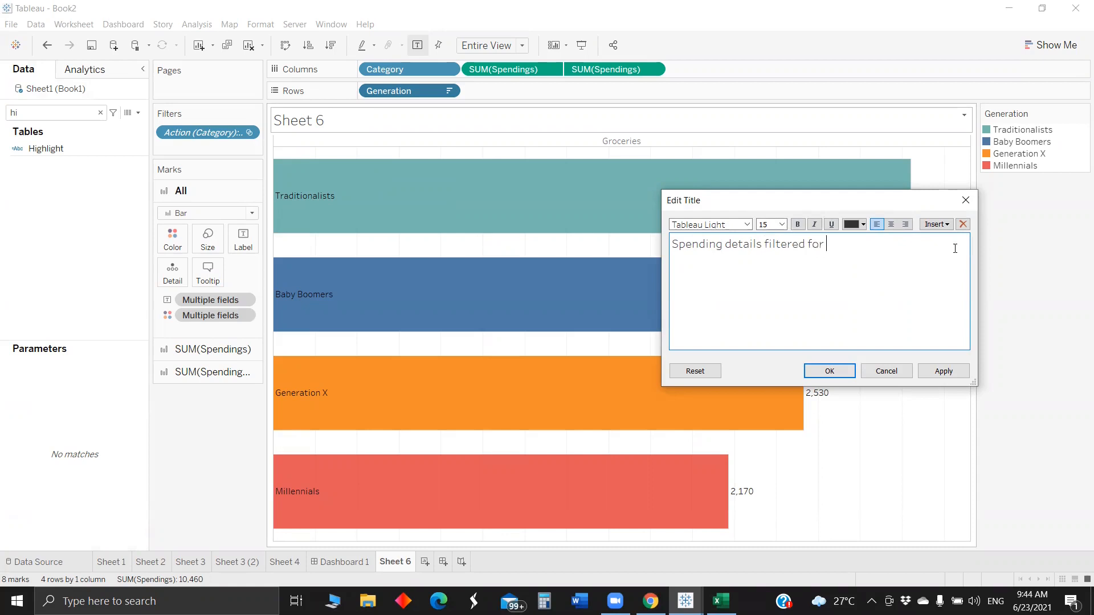
pyautogui.click(944, 225)
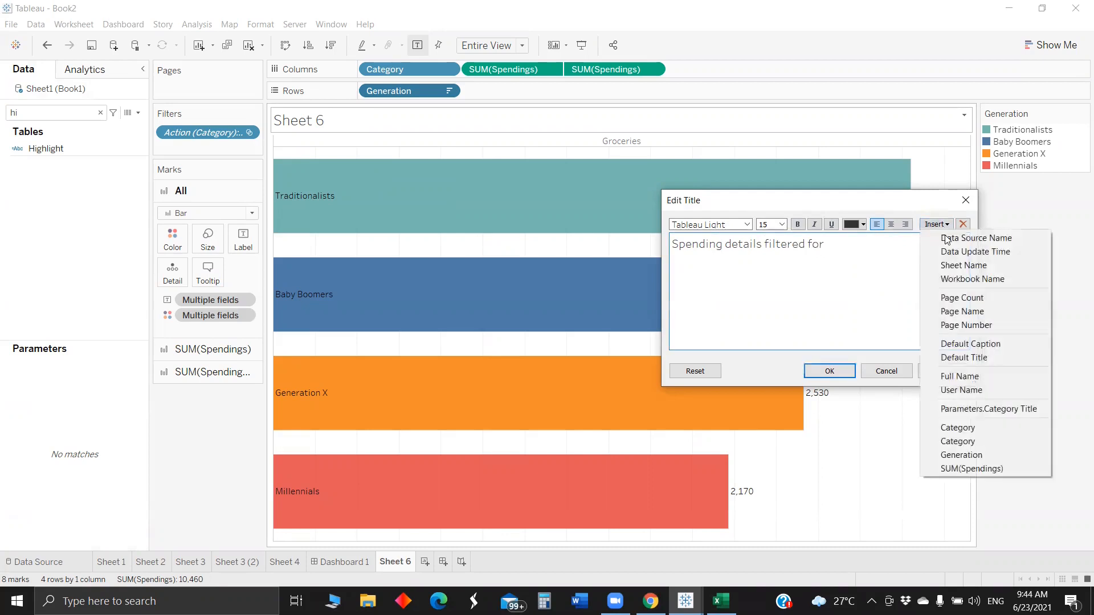
pyautogui.click(977, 408)
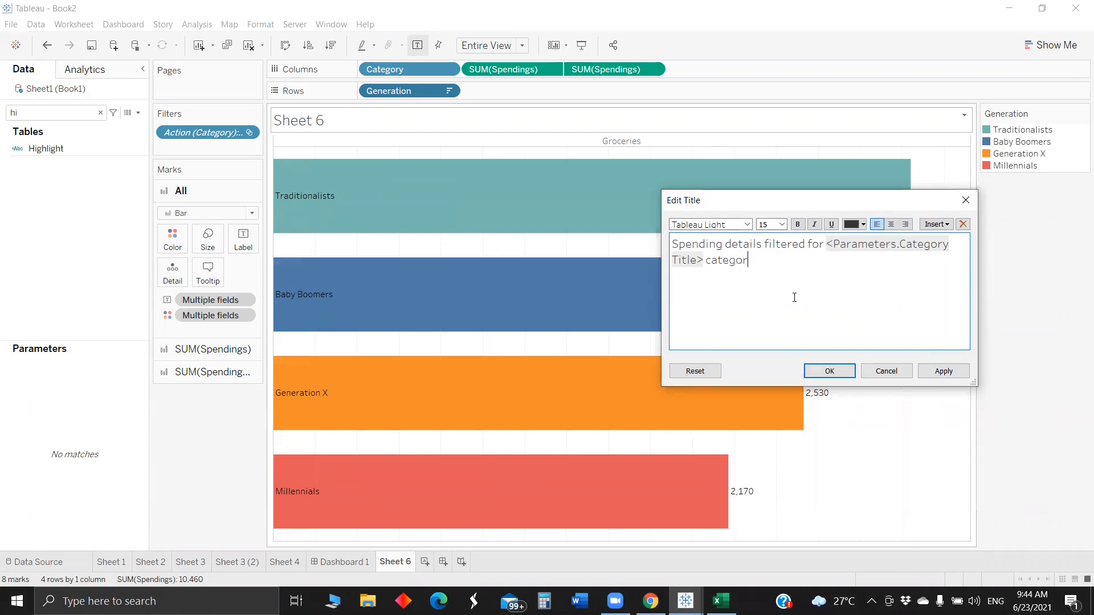
# Format the whole Sheet 6 title as bold Tableau Bold at size 14 and apply the title
pyautogui.hotkey('ctrl', 'a')
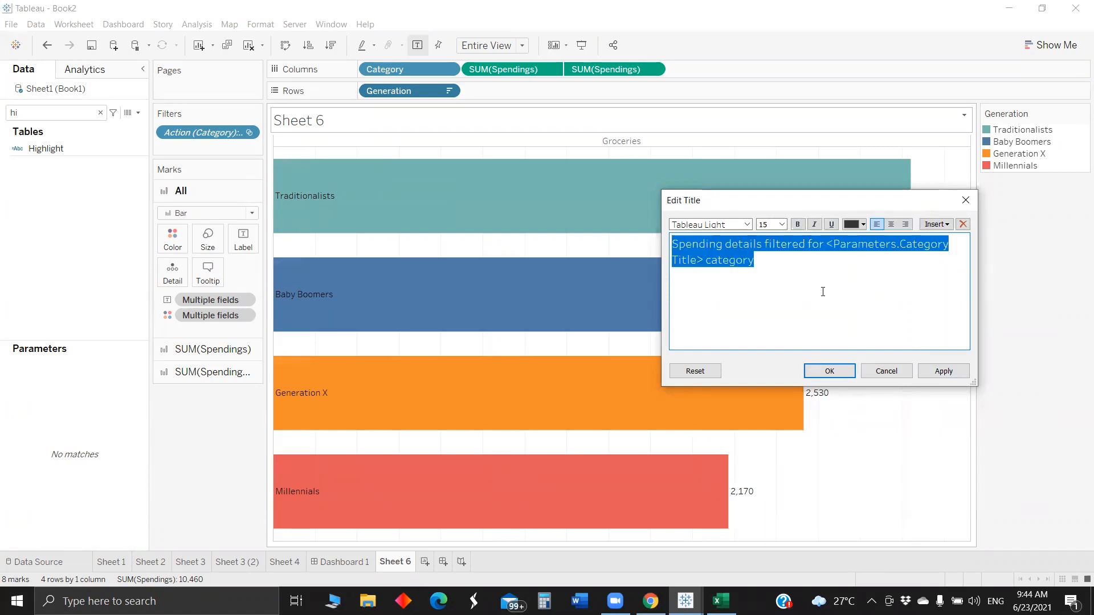
pyautogui.click(797, 225)
pyautogui.click(746, 224)
pyautogui.click(721, 256)
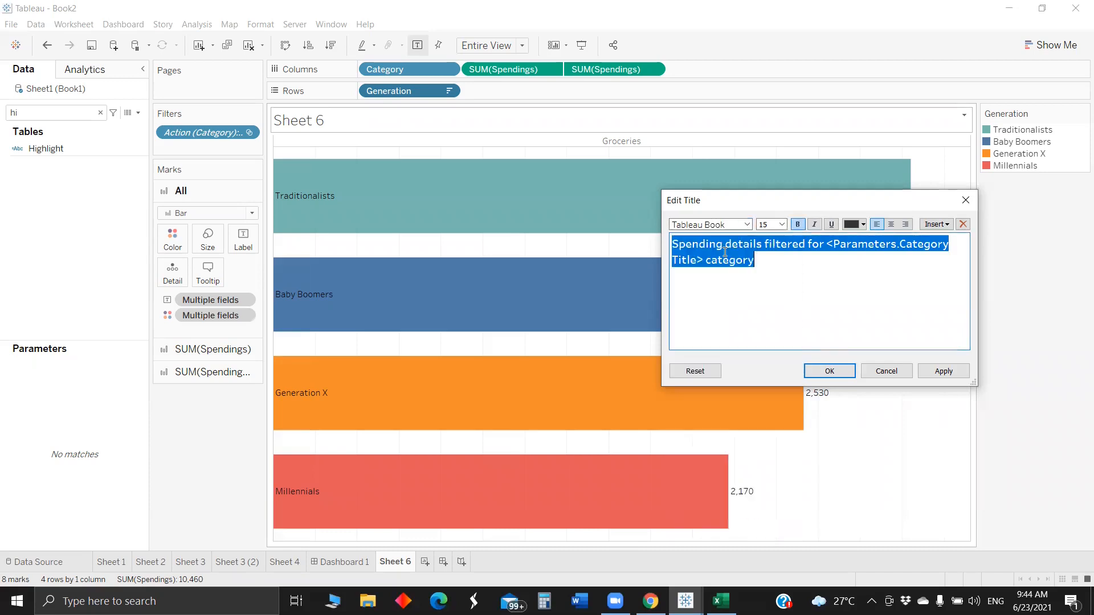
pyautogui.click(746, 225)
pyautogui.click(766, 243)
pyautogui.click(782, 225)
pyautogui.click(766, 285)
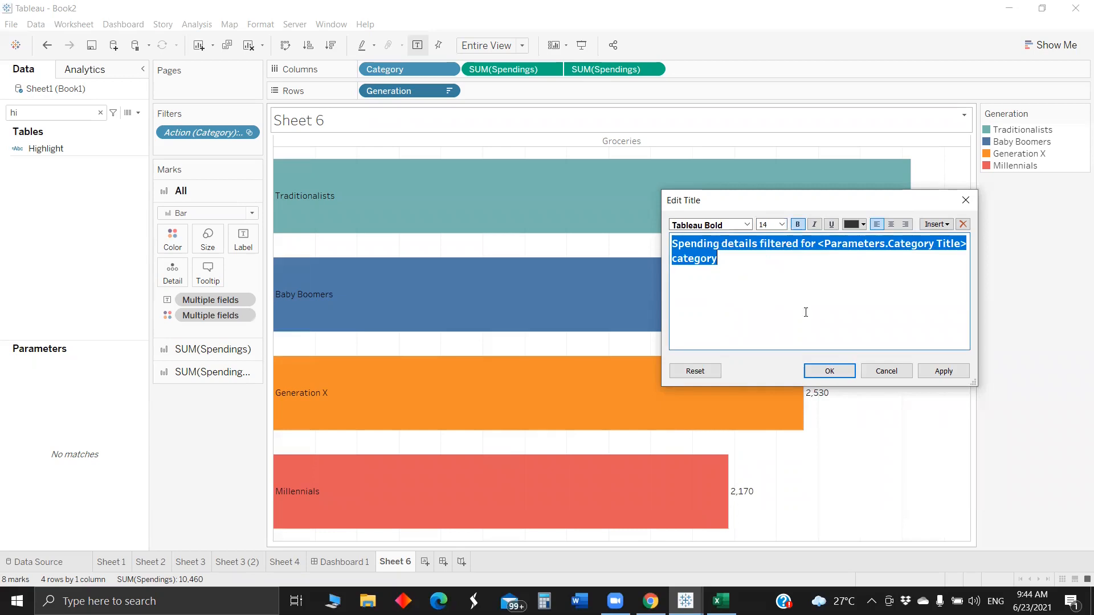
pyautogui.click(831, 368)
# Hide the Category column header above Sheet 6's bars and return to Dashboard 1
pyautogui.rightClick(514, 142)
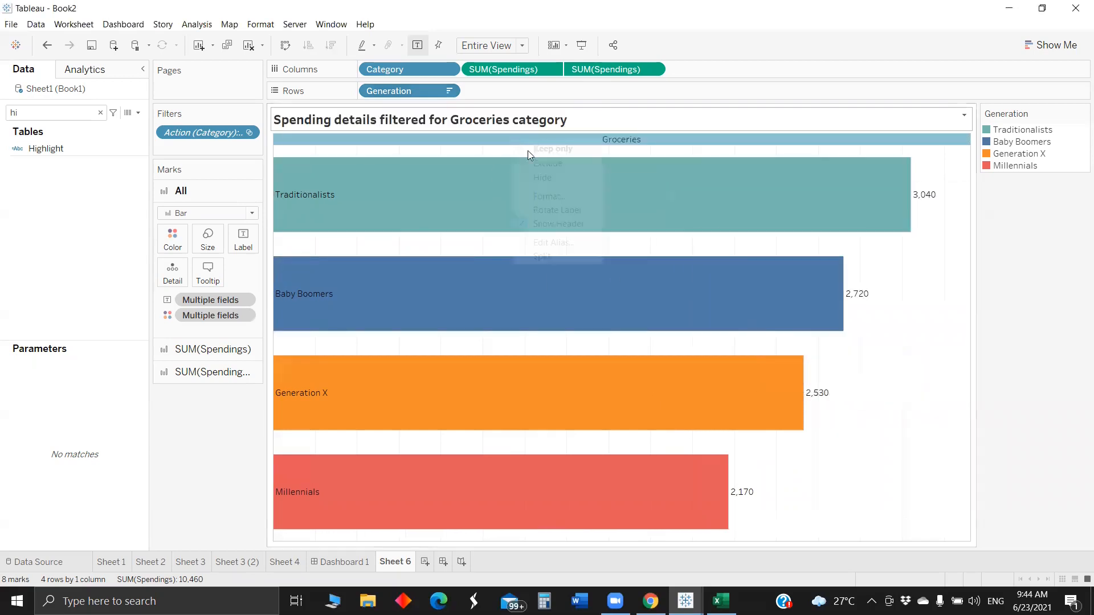
pyautogui.click(555, 225)
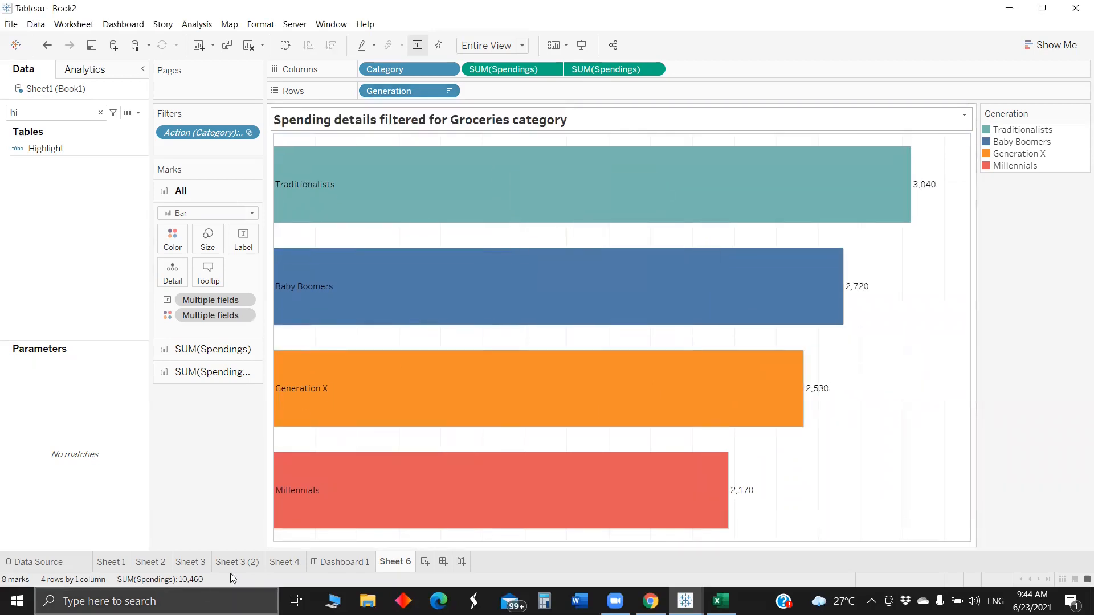
pyautogui.click(314, 562)
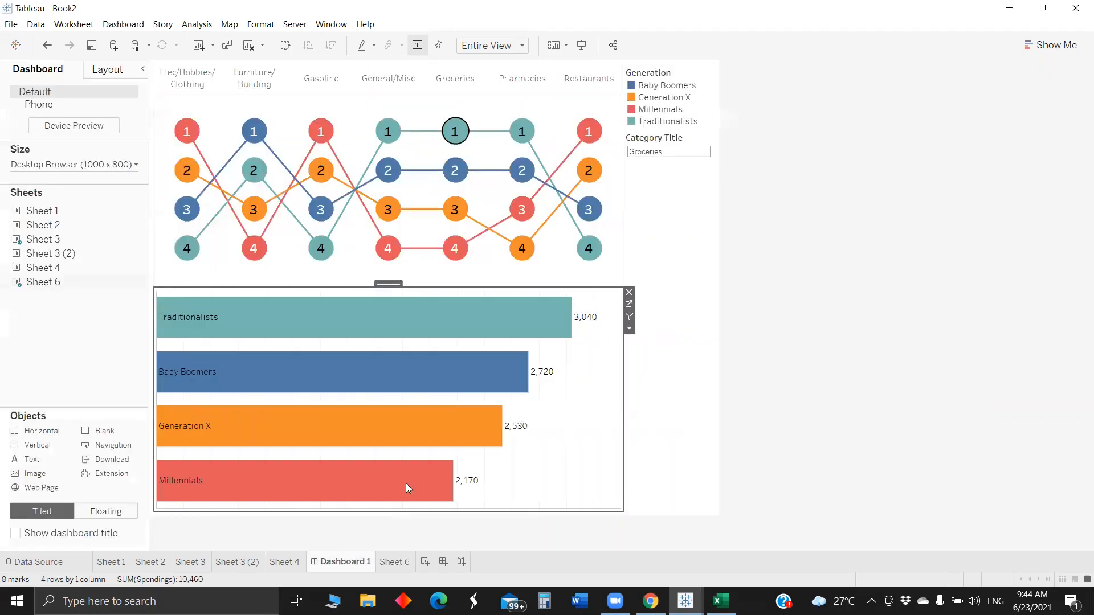
pyautogui.click(630, 329)
pyautogui.click(663, 401)
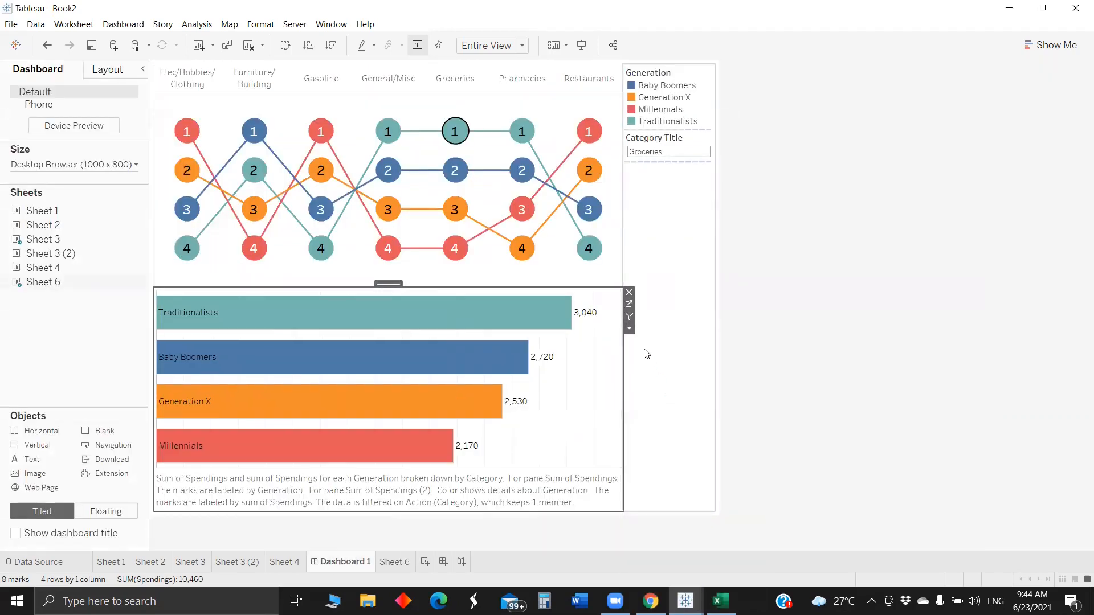
pyautogui.click(635, 336)
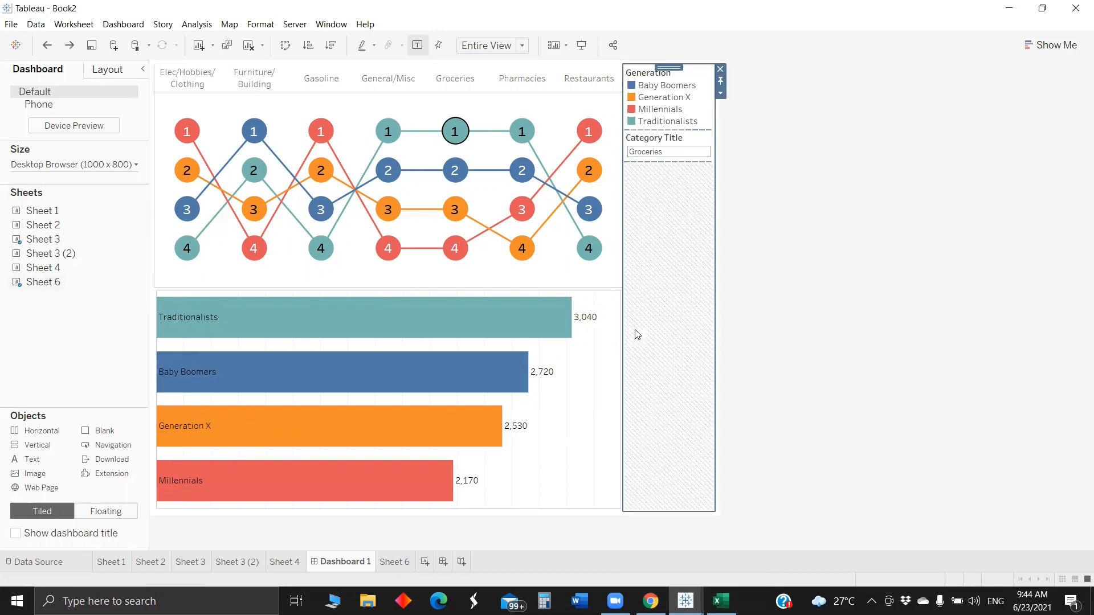
# Show the worksheet title above the spending bar chart on Dashboard 1
pyautogui.click(603, 310)
pyautogui.click(630, 330)
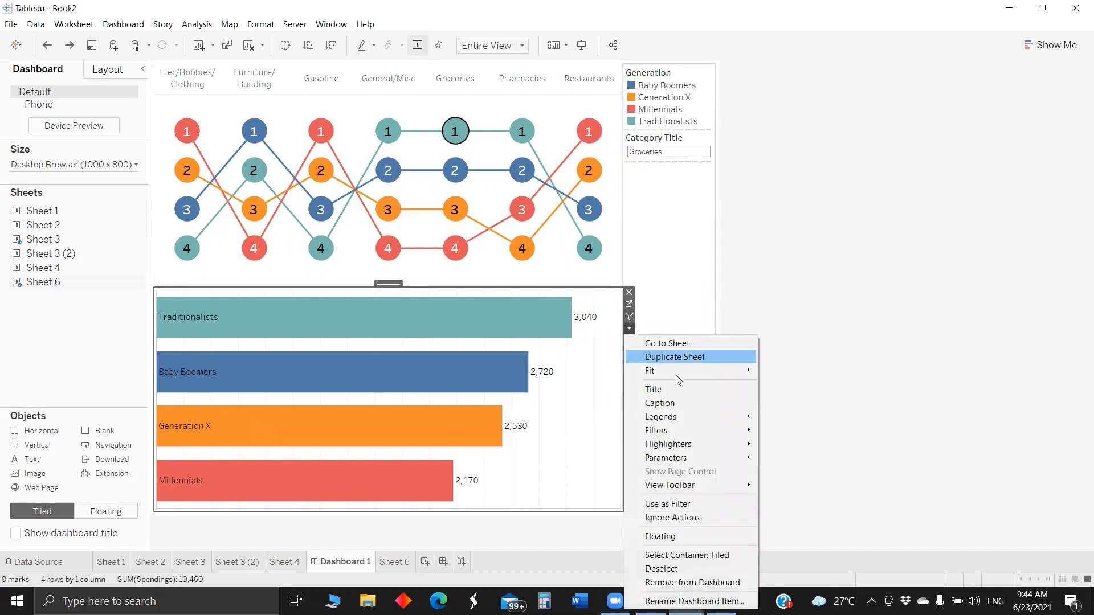
pyautogui.click(677, 392)
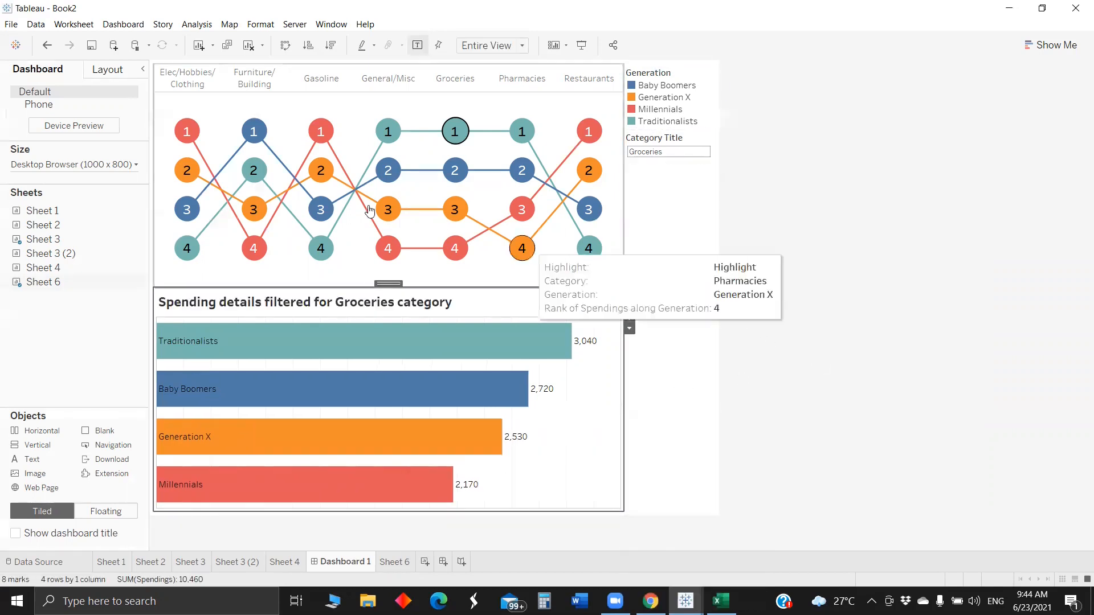
# Test the bar chart filter and dynamic title by selecting Furniture/Building marks in the bump chart
pyautogui.click(261, 137)
pyautogui.moveTo(254, 178)
pyautogui.moveTo(474, 342)
pyautogui.moveTo(464, 263)
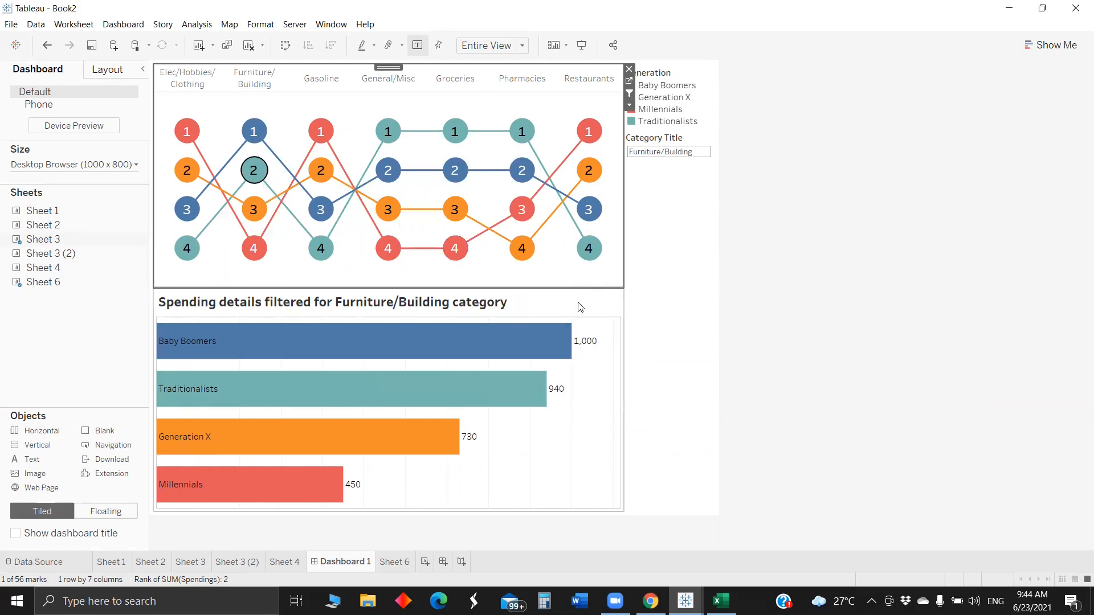